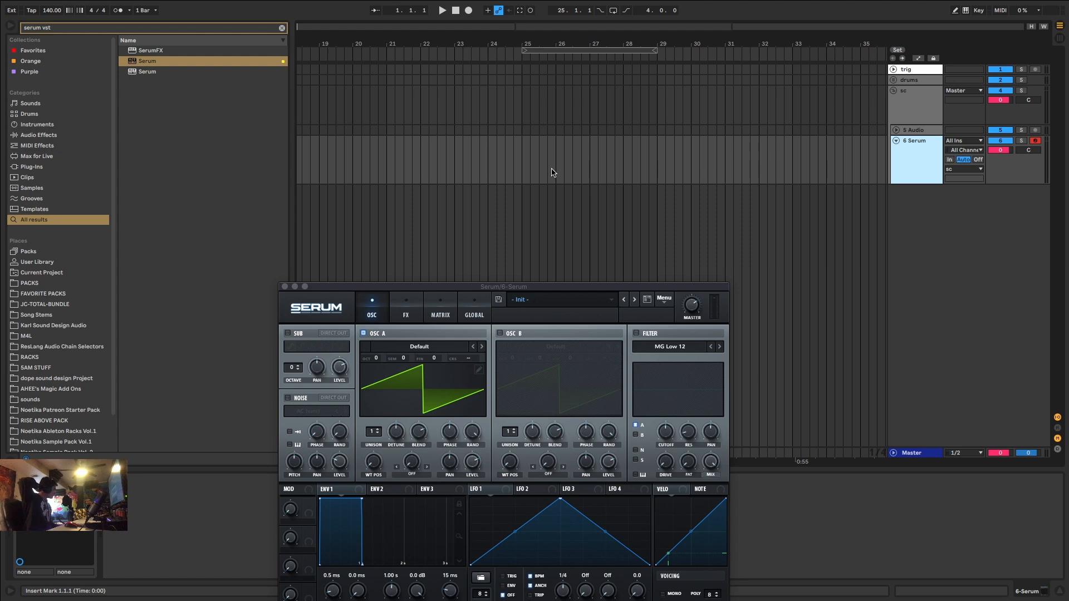
# Select bars 25 to 29 on the Serum track, enlarge the timeline there, and bring the whole Serum window into view
pyautogui.doubleClick(554, 173)
pyautogui.press('+')
pyautogui.moveTo(558, 288); pyautogui.dragTo(586, 119)
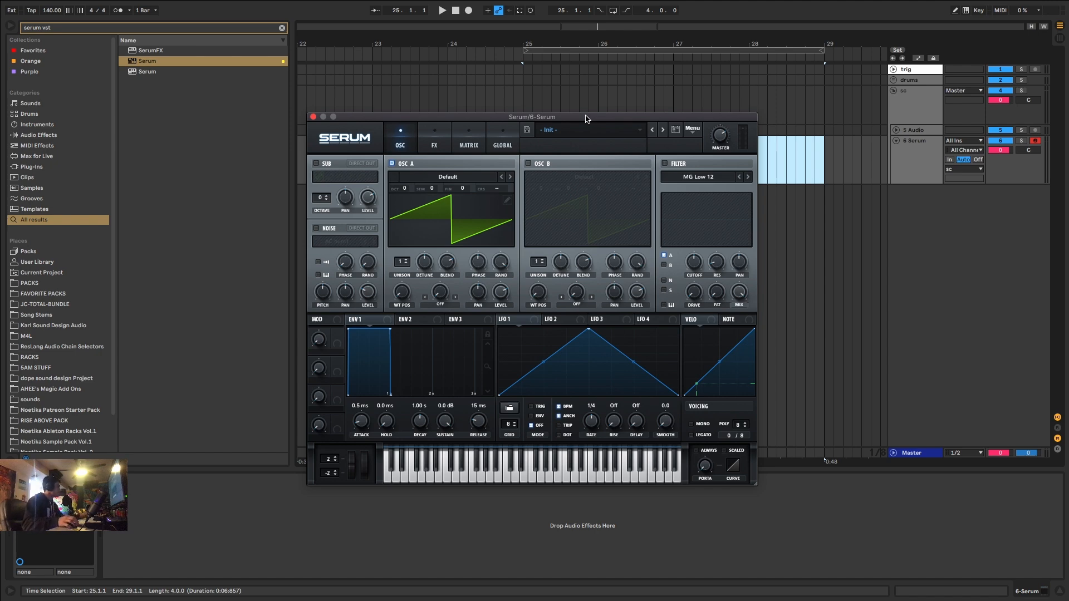
# Load the FFT_Add_2nds wavetable from the Digital category into oscillator A
pyautogui.click(464, 177)
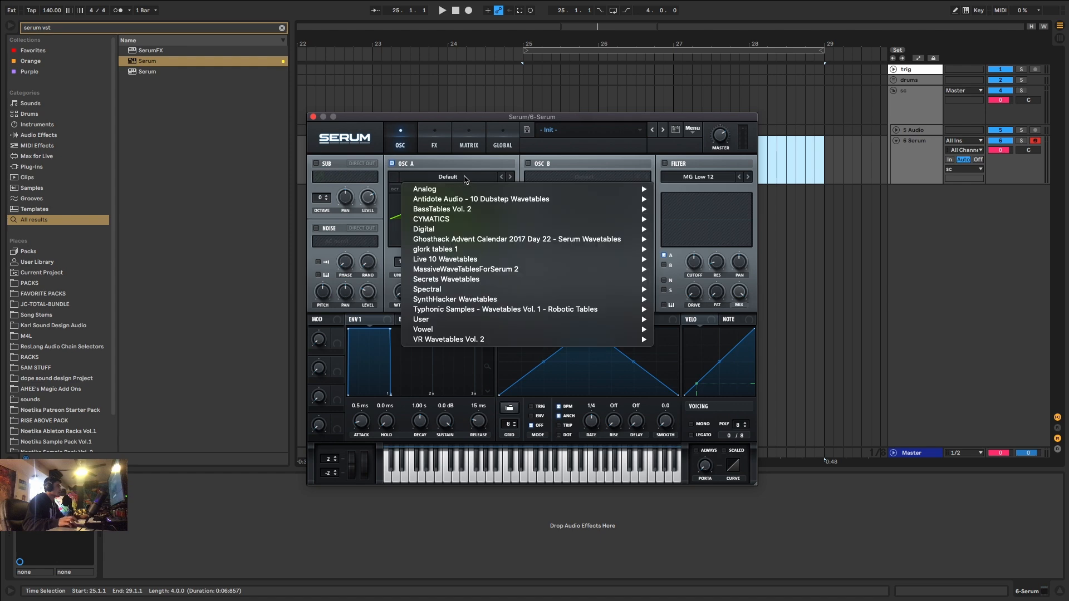
pyautogui.click(460, 122)
pyautogui.click(448, 177)
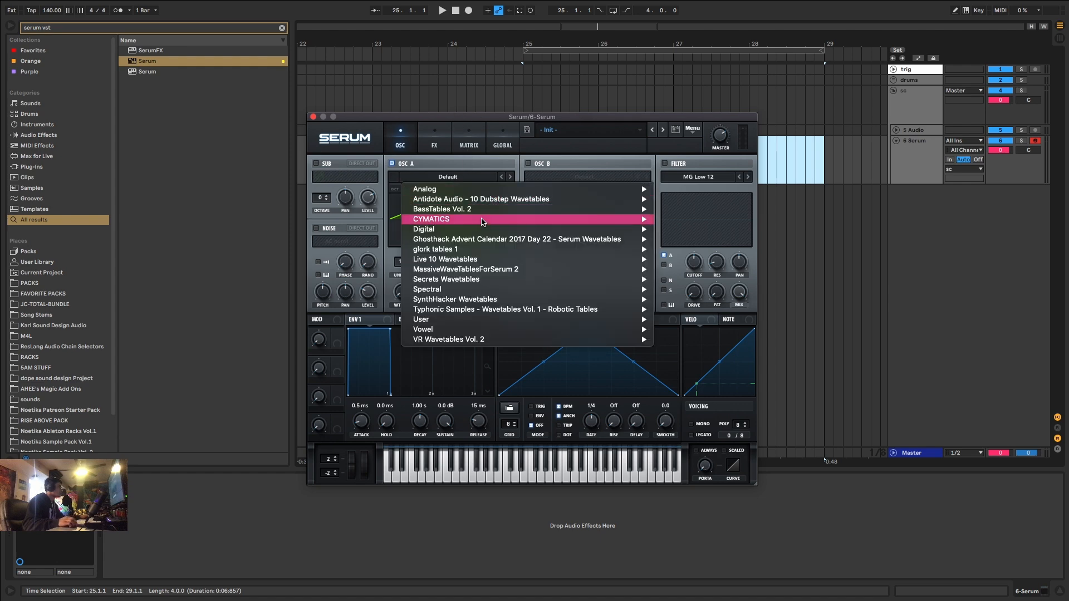
pyautogui.moveTo(482, 229)
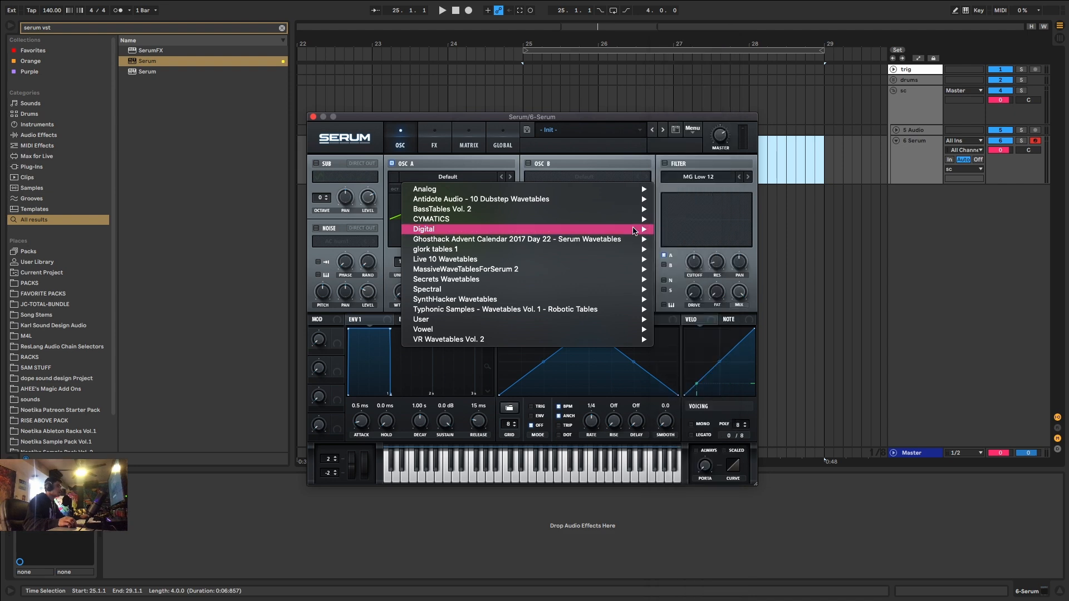
pyautogui.click(722, 222)
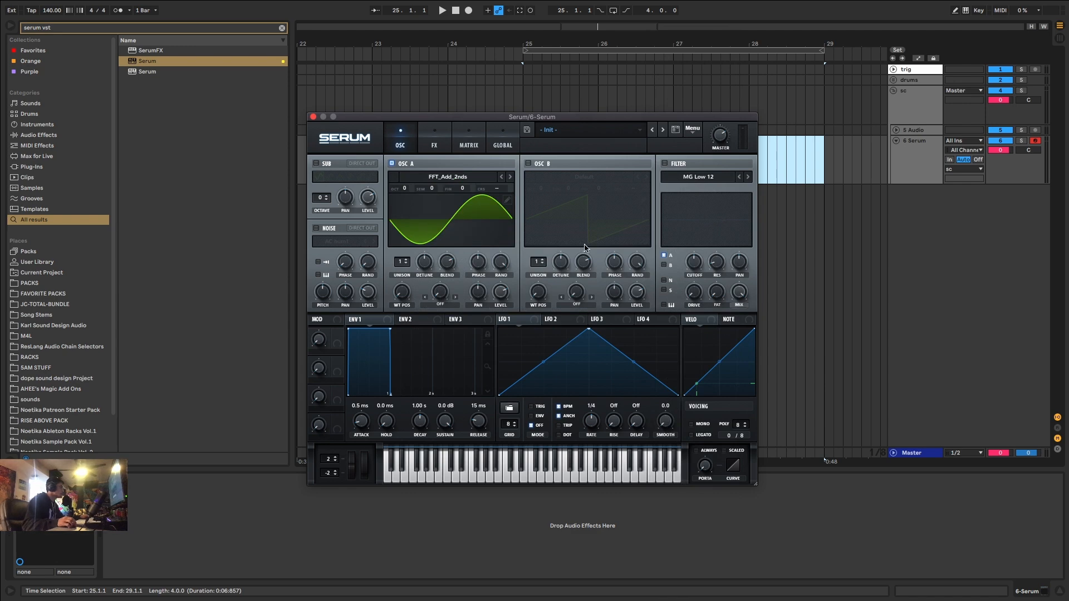
# Preview oscillator A's wavetable in 3D, sweep its wavetable position, and assign LFO 1 to modulate that position
pyautogui.click(444, 235)
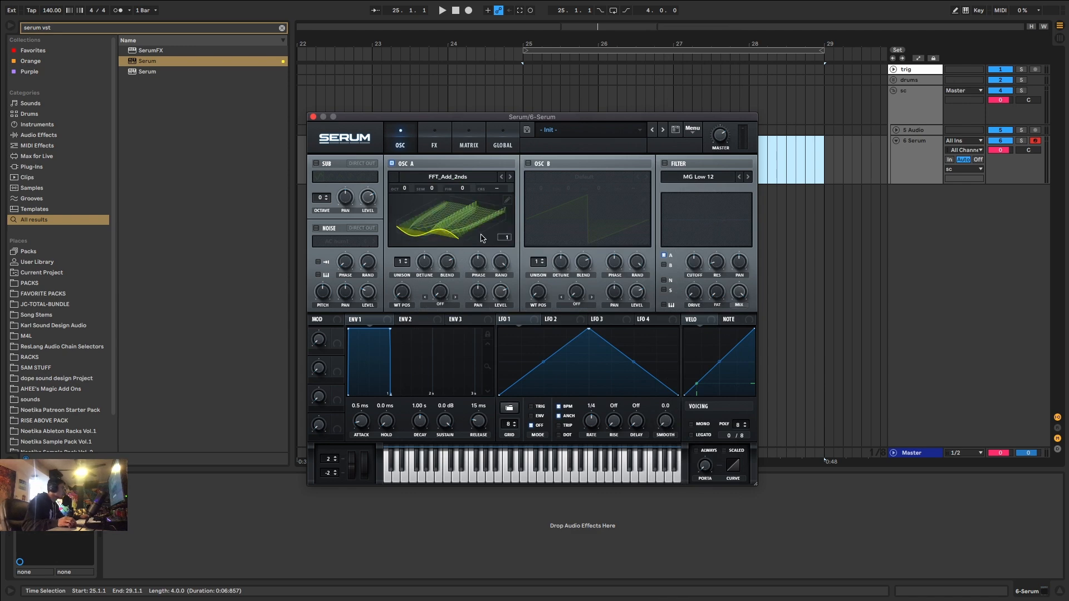
pyautogui.click(454, 225)
pyautogui.moveTo(404, 294); pyautogui.dragTo(432, 402)
pyautogui.moveTo(523, 316); pyautogui.dragTo(397, 295)
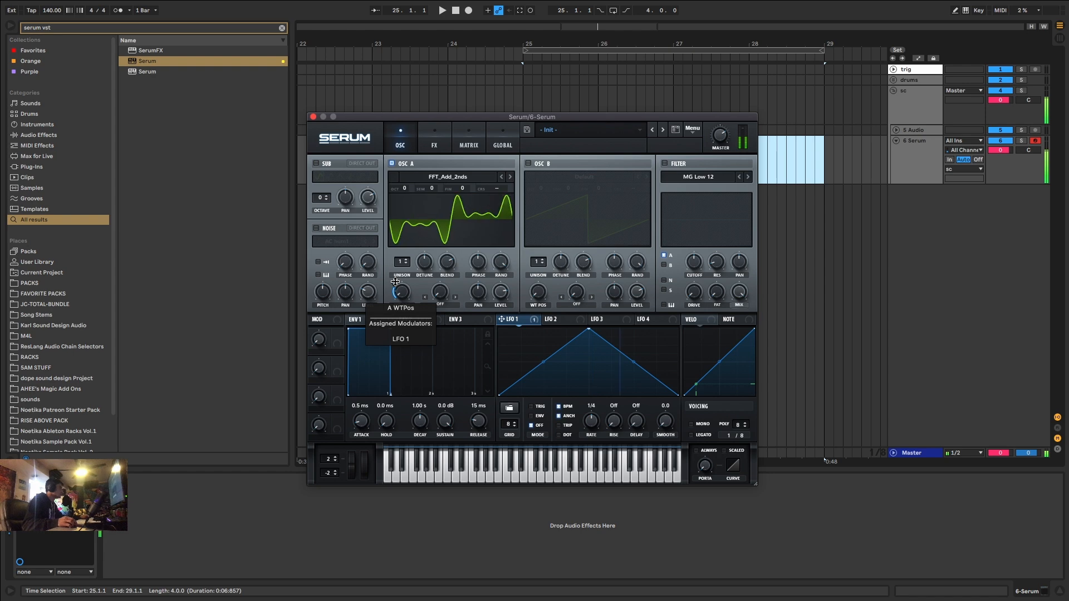
# Shape LFO 1 into a fast, bulging rise and curved fall with points near the lower corners, in Trig mode at rate 1/8
pyautogui.moveTo(544, 362); pyautogui.dragTo(544, 345)
pyautogui.moveTo(634, 359); pyautogui.dragTo(664, 394)
pyautogui.doubleClick(662, 378)
pyautogui.doubleClick(517, 392)
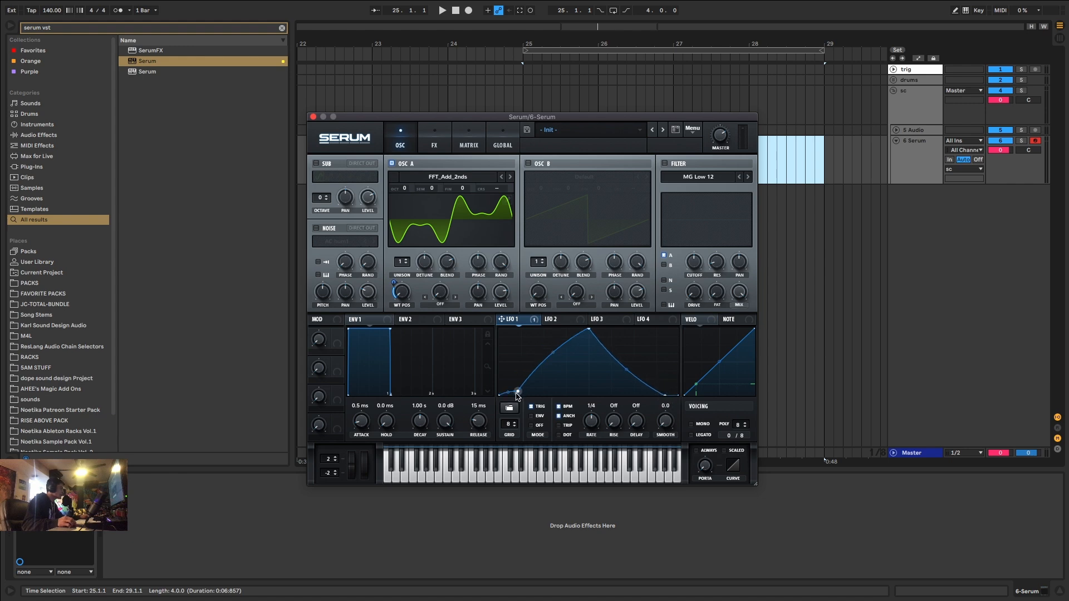
pyautogui.moveTo(516, 393); pyautogui.dragTo(503, 407)
pyautogui.moveTo(544, 357); pyautogui.dragTo(542, 342)
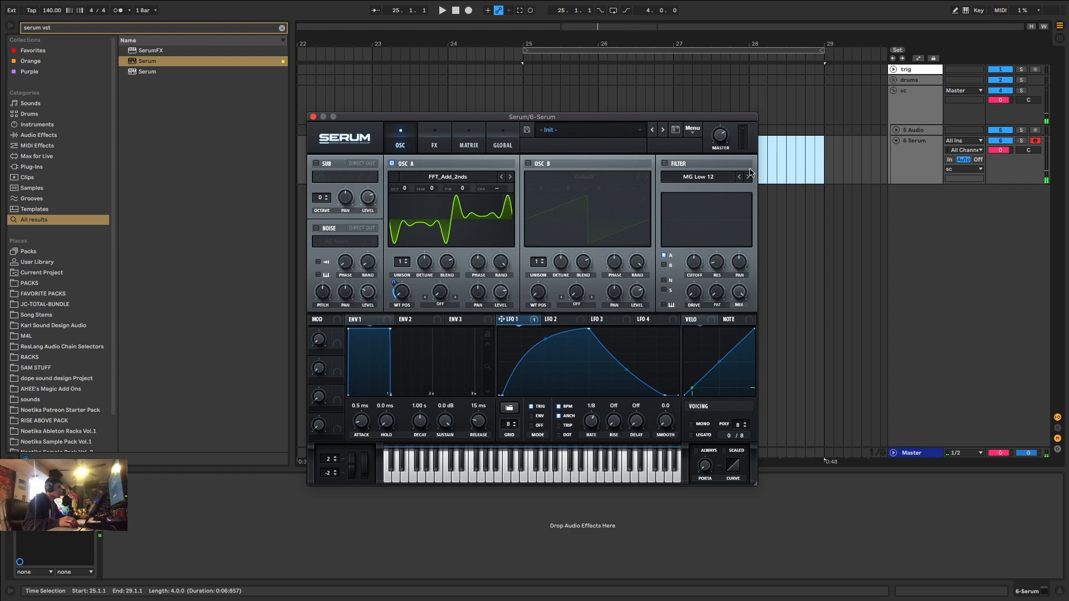
# Enable the MG Low 12 filter with more resonance and turn on the Tube distortion effect with adjusted drive
pyautogui.click(665, 164)
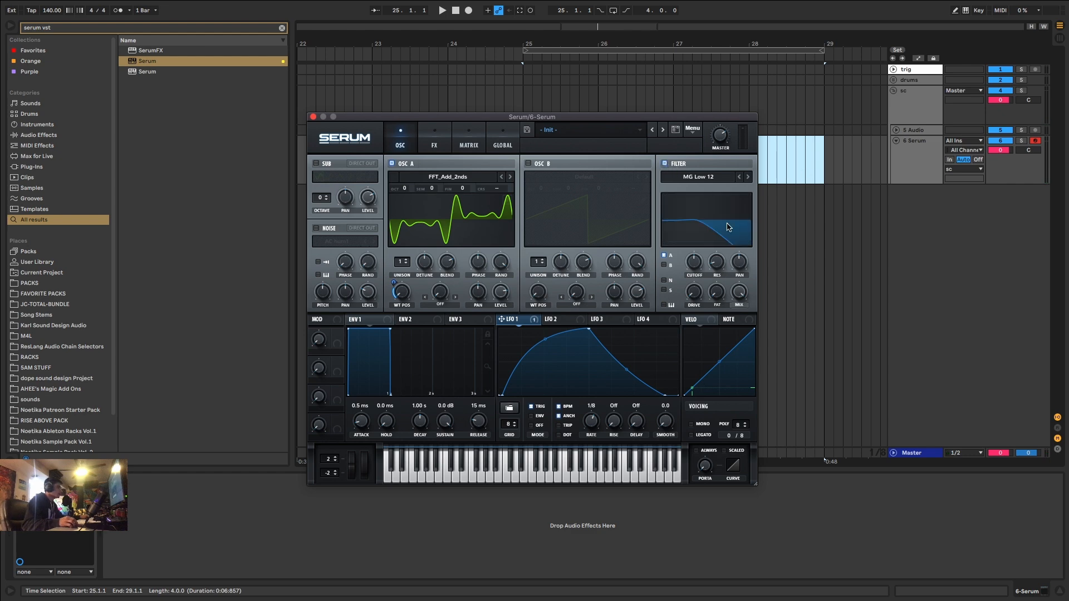
pyautogui.moveTo(719, 262); pyautogui.dragTo(733, 230)
pyautogui.click(435, 145)
pyautogui.click(321, 180)
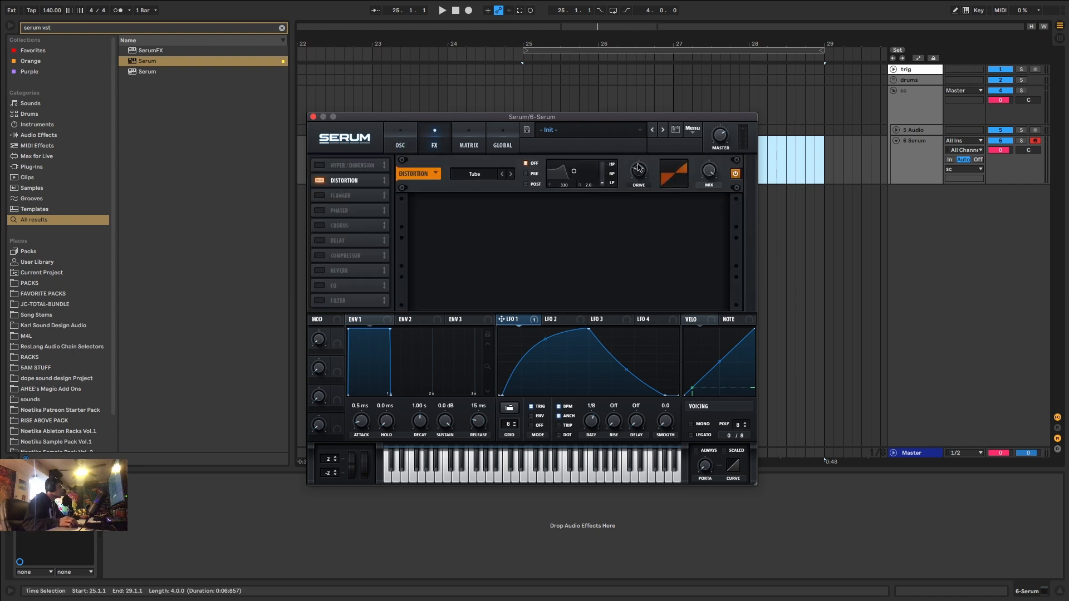
pyautogui.moveTo(640, 171); pyautogui.dragTo(656, 170)
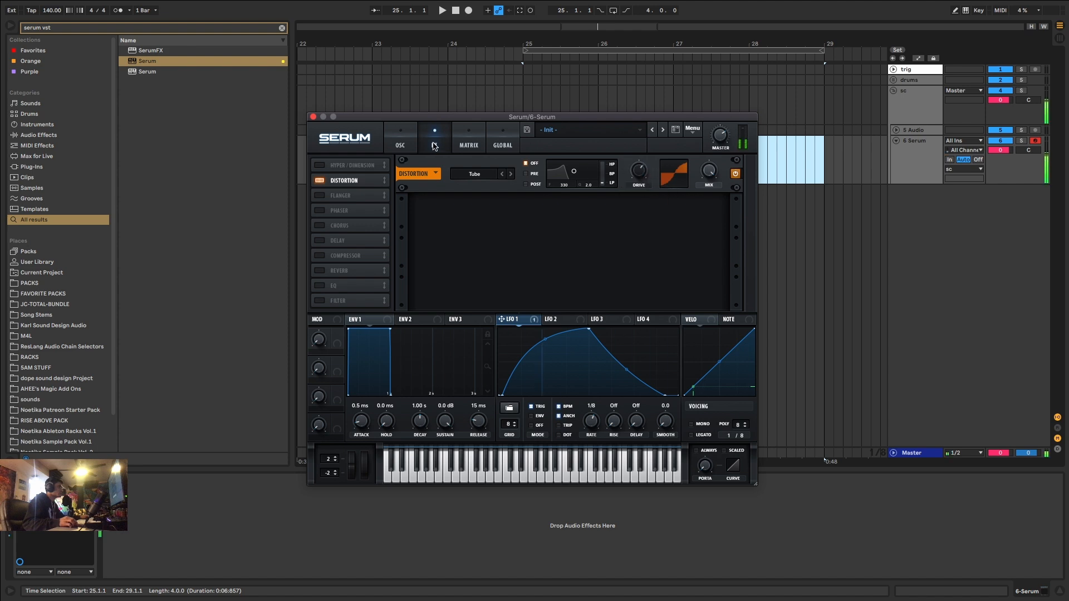
# Raise the filter's resonance further to sharpen the peak around the cutoff
pyautogui.click(397, 142)
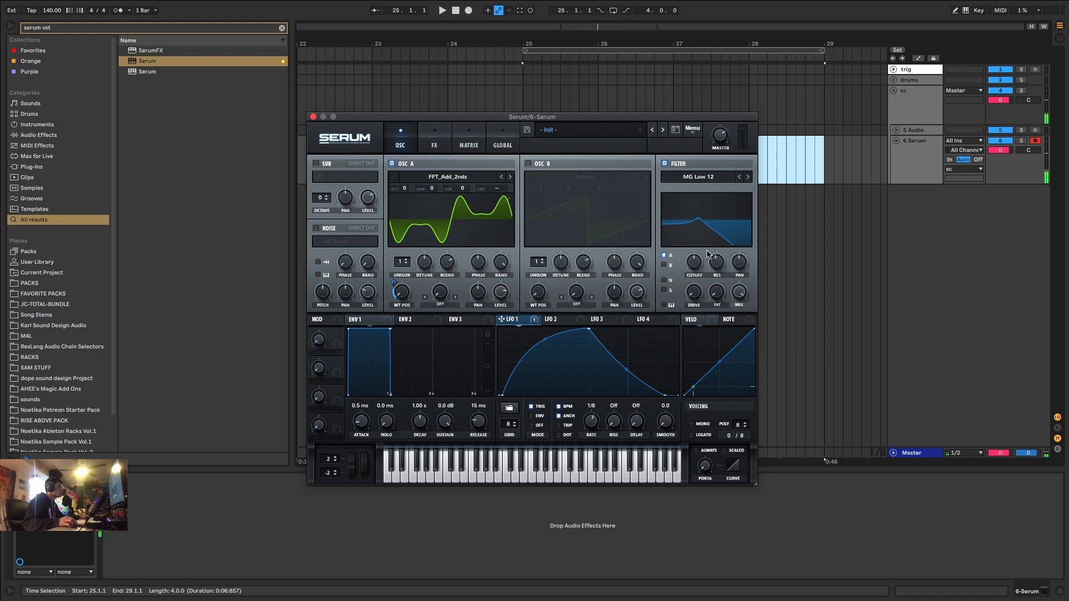
pyautogui.moveTo(718, 270); pyautogui.dragTo(697, 267)
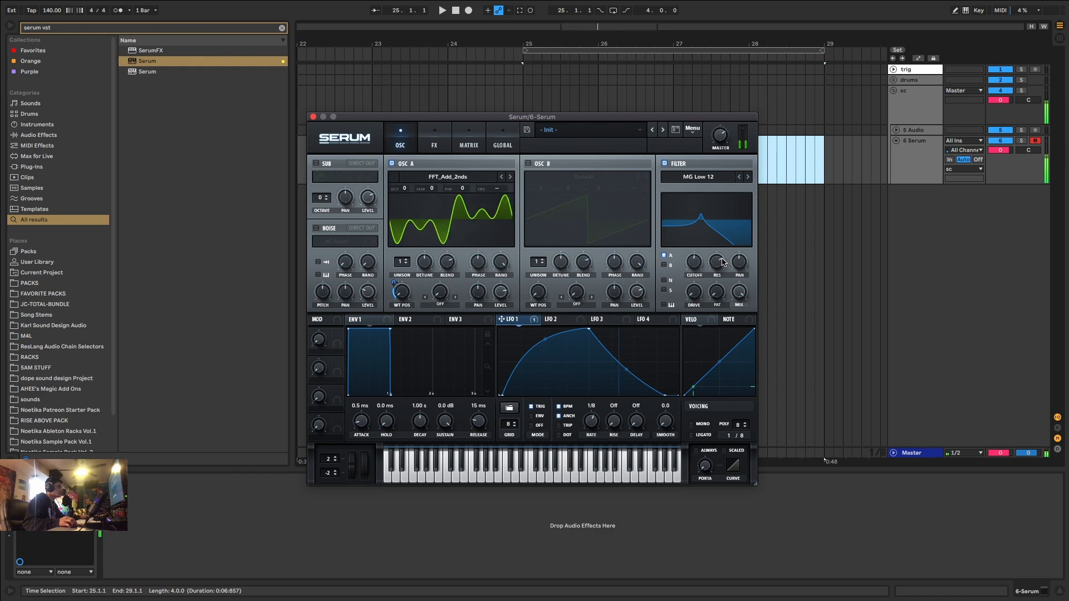
# Change the distortion type to Diode 2 and assign LFO 1 to its drive
pyautogui.click(435, 129)
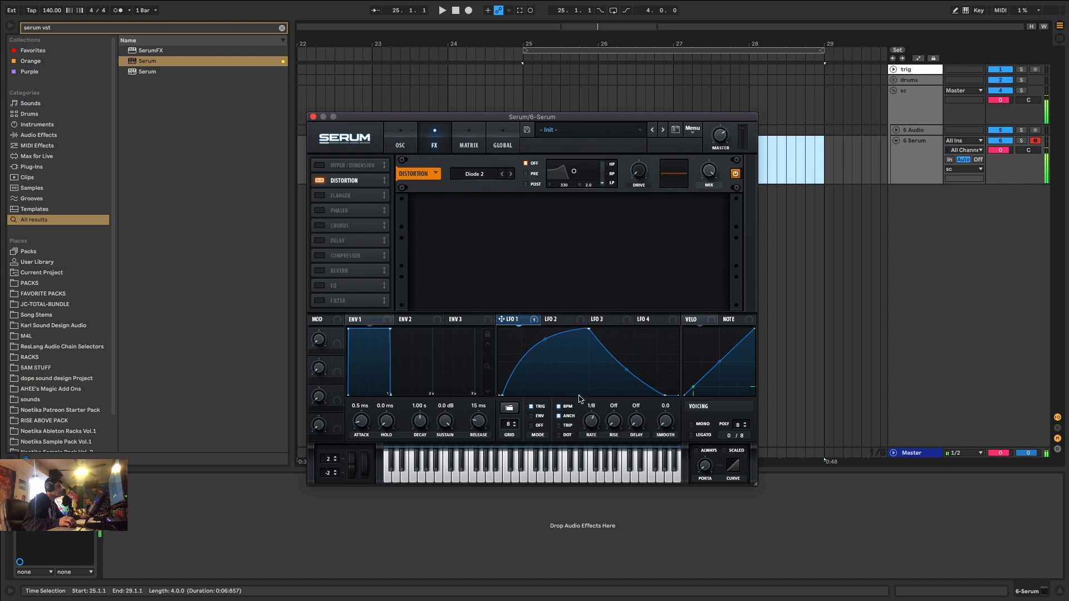
pyautogui.moveTo(501, 319); pyautogui.dragTo(638, 170)
# Tune the filter to about 41% resonance and 631 Hz cutoff, and adjust LFO 1's depth on oscillator A's wavetable position
pyautogui.click(400, 140)
pyautogui.moveTo(706, 266); pyautogui.dragTo(719, 305)
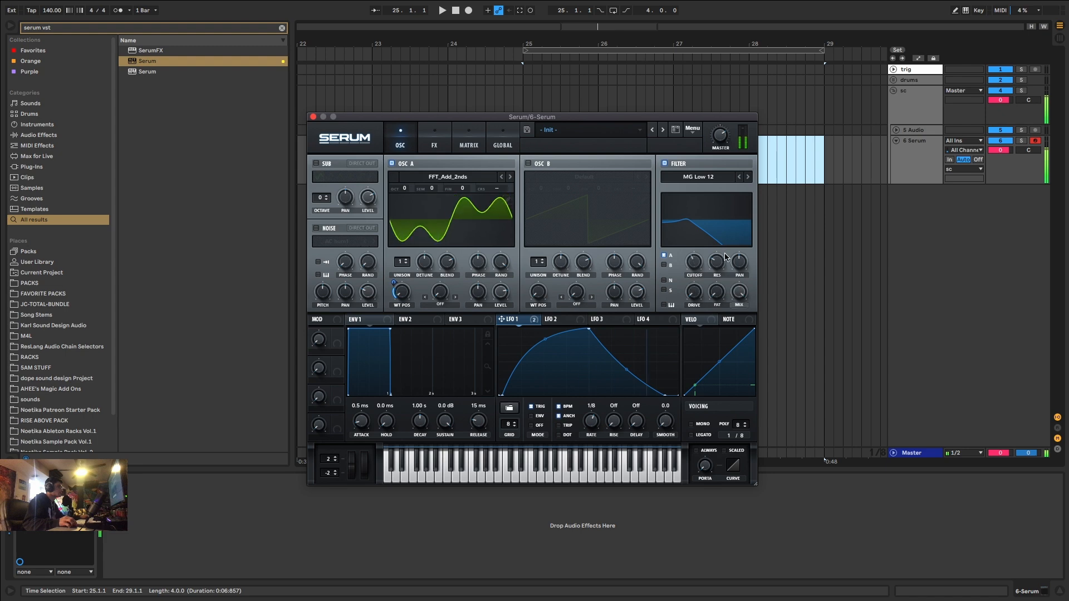
pyautogui.moveTo(719, 262); pyautogui.dragTo(707, 301)
pyautogui.moveTo(694, 264); pyautogui.dragTo(727, 218)
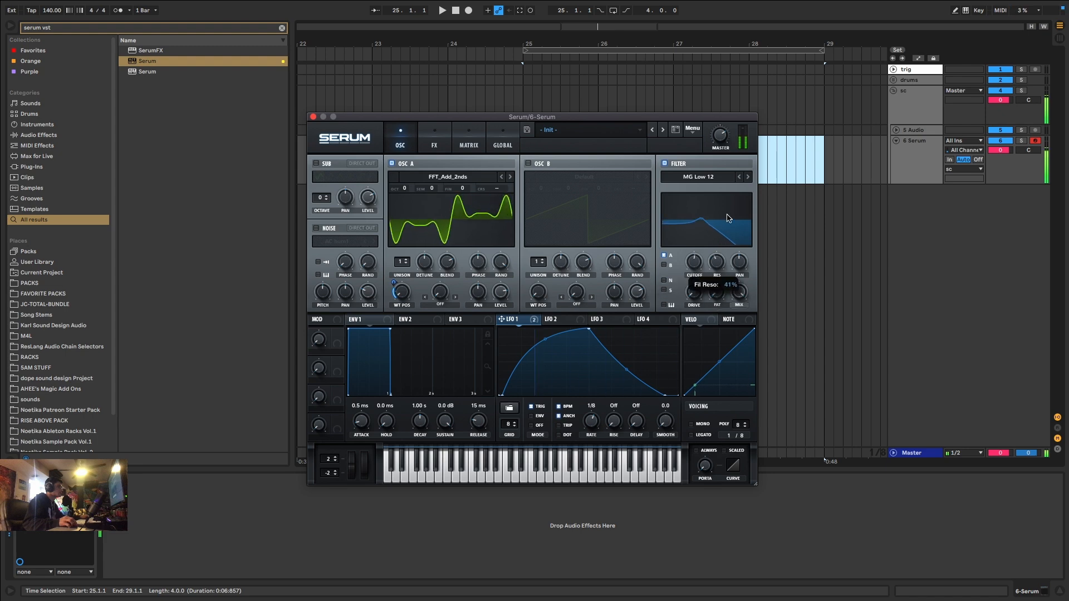
pyautogui.moveTo(689, 261)
pyautogui.mouseDown()
pyautogui.moveTo(691, 272)
pyautogui.moveTo(694, 250)
pyautogui.mouseUp()
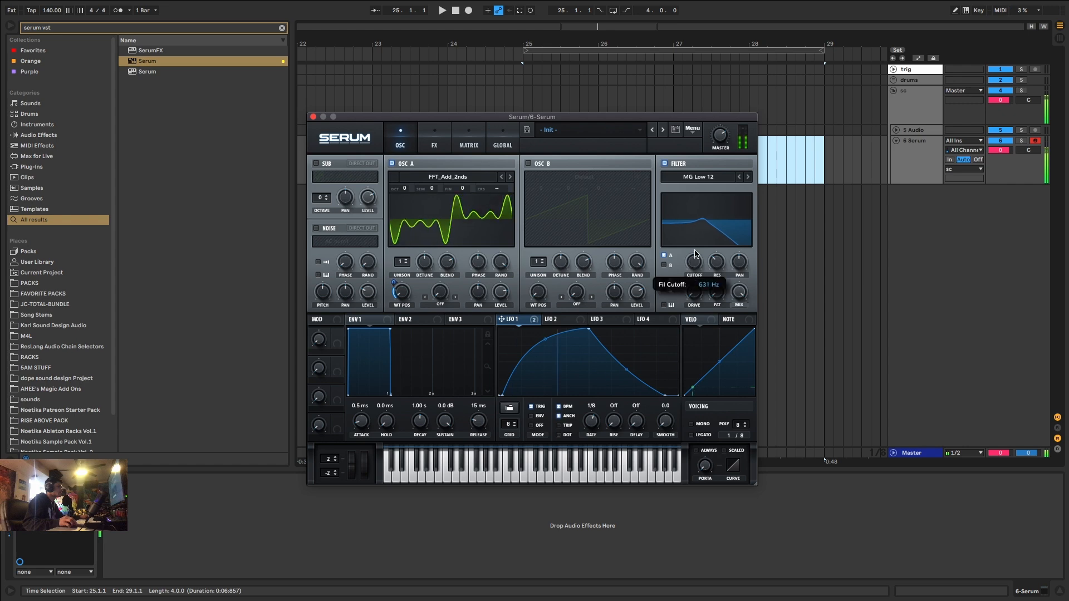
pyautogui.moveTo(398, 282); pyautogui.dragTo(402, 265)
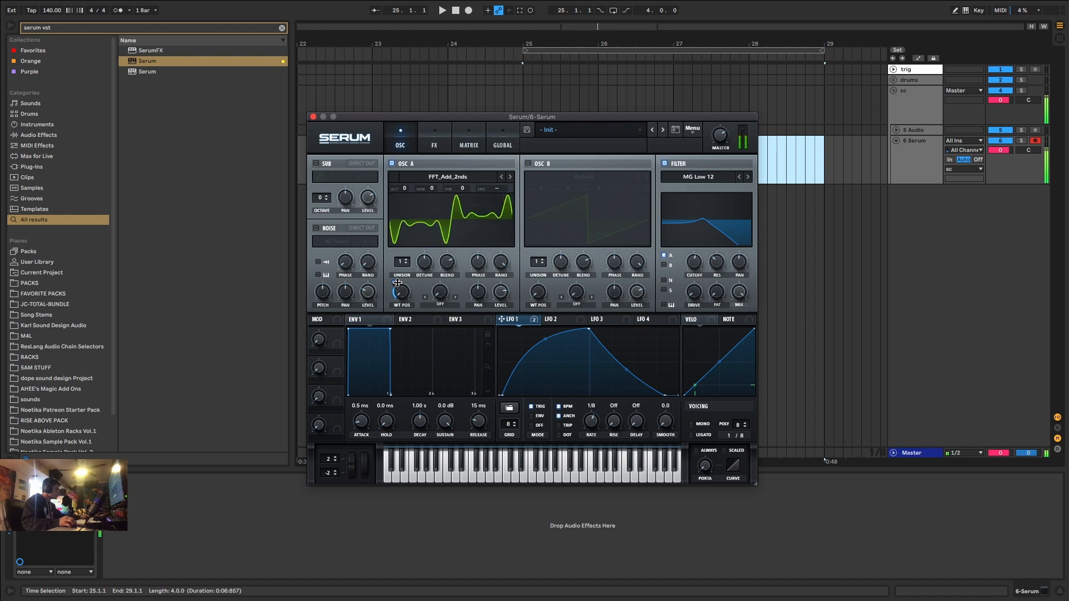
# Enable the AC hum1 noise oscillator with its level modulated by LFO 1, and readjust the filter for a sharper resonant peak
pyautogui.click(317, 229)
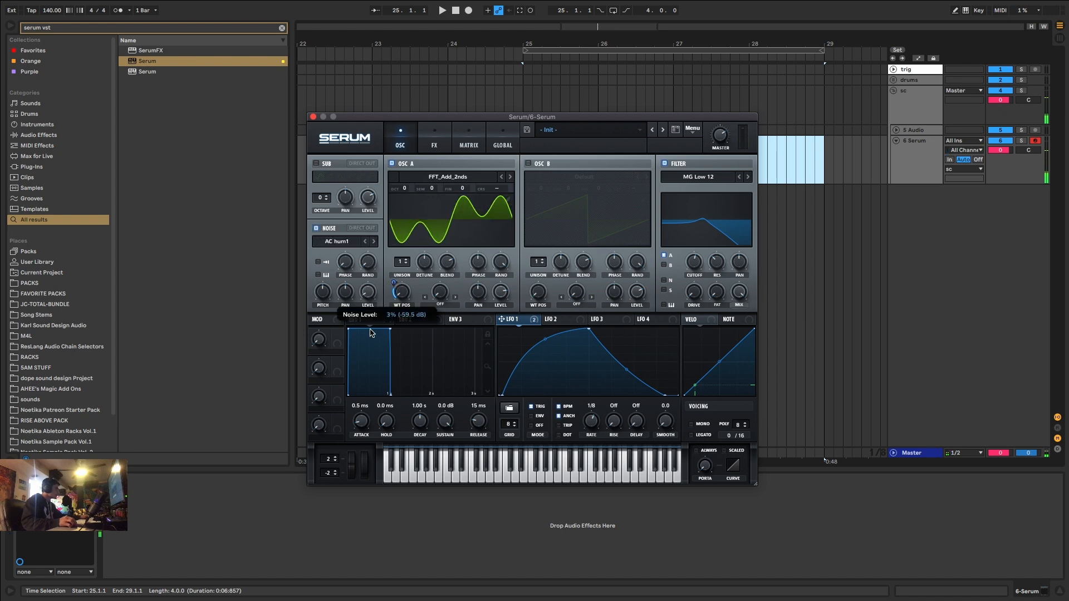
pyautogui.moveTo(502, 319); pyautogui.dragTo(368, 292)
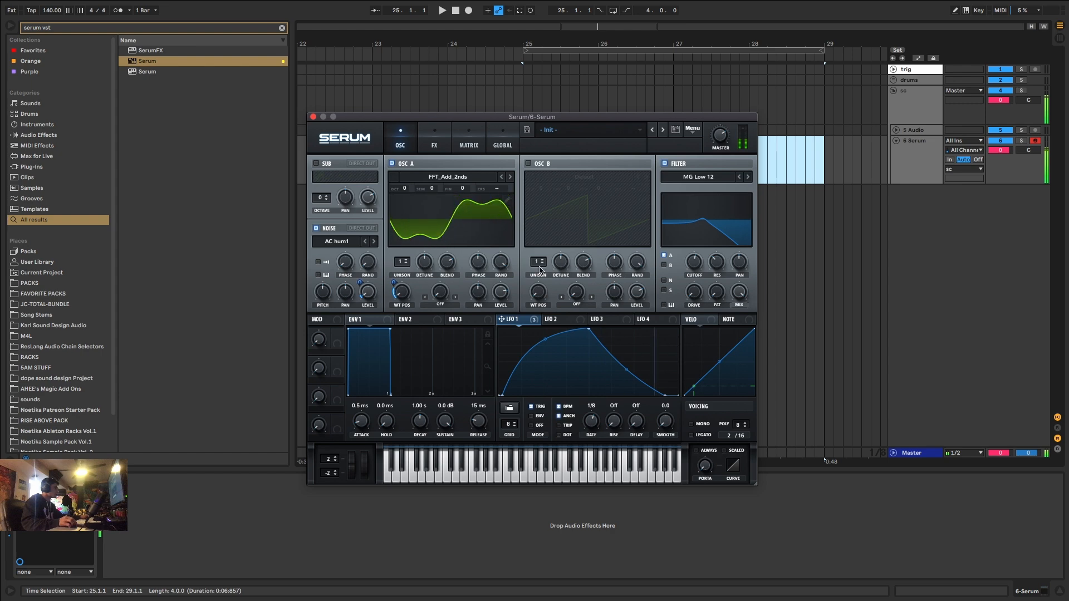
pyautogui.moveTo(696, 260)
pyautogui.mouseDown()
pyautogui.moveTo(694, 277)
pyautogui.moveTo(716, 252)
pyautogui.moveTo(696, 265)
pyautogui.mouseUp()
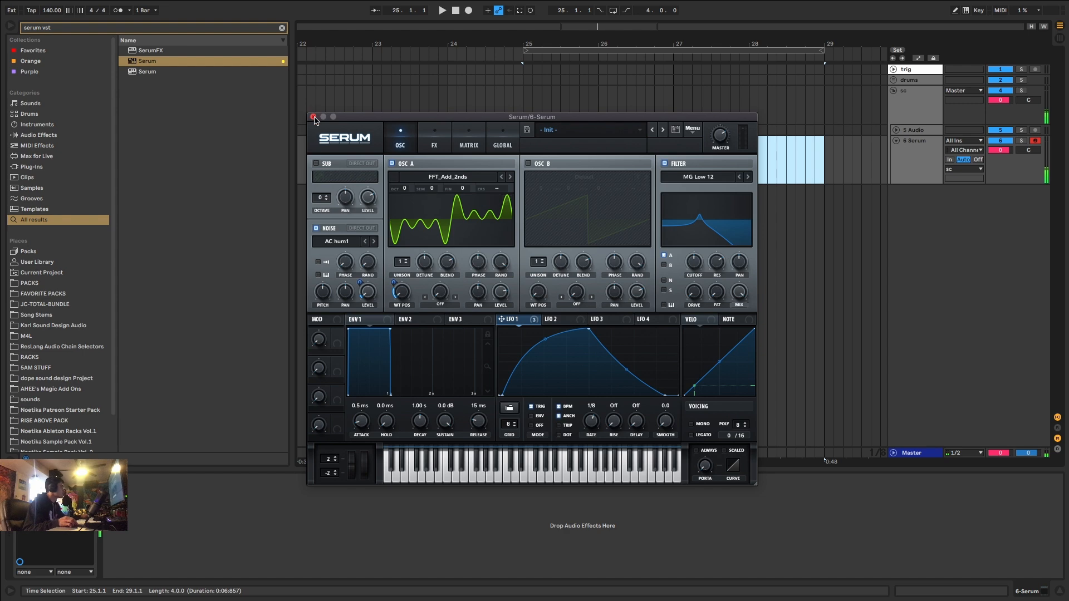
# Enable the sub oscillator with a triangle wave and modulate its level with LFO 1
pyautogui.click(317, 164)
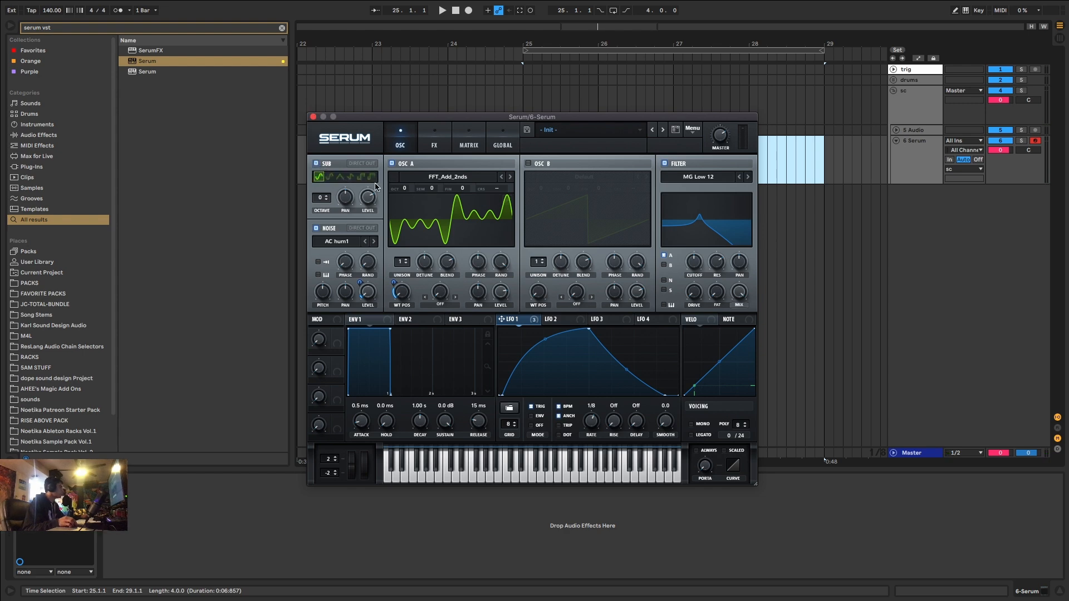
pyautogui.click(339, 177)
# Turn on the EQ effect with a low cut on the low band, set its Q to 42%, and lower its frequency
pyautogui.click(431, 143)
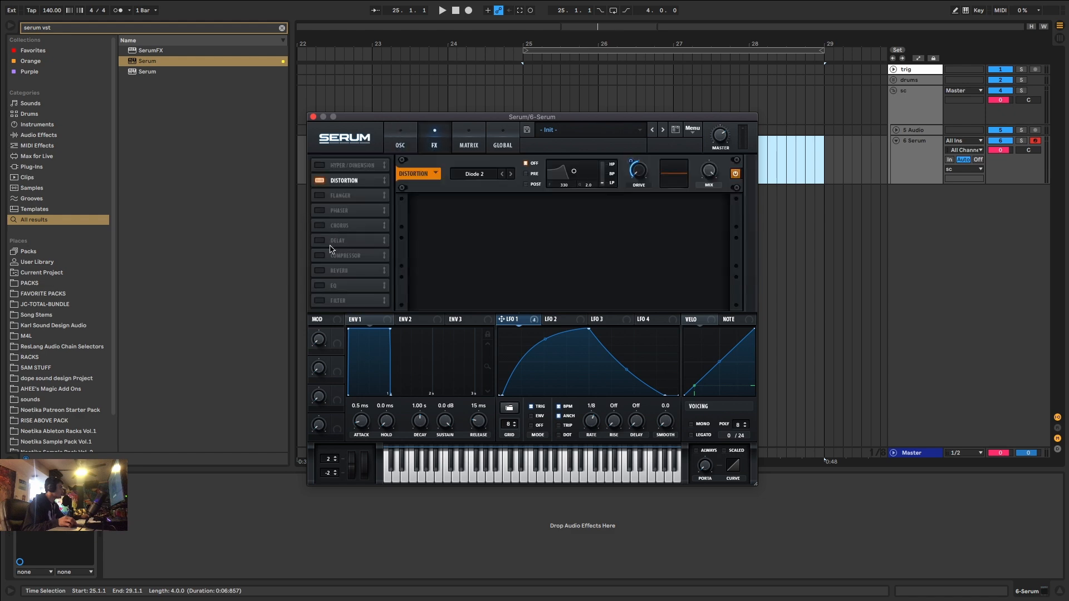
pyautogui.click(319, 286)
pyautogui.click(538, 224)
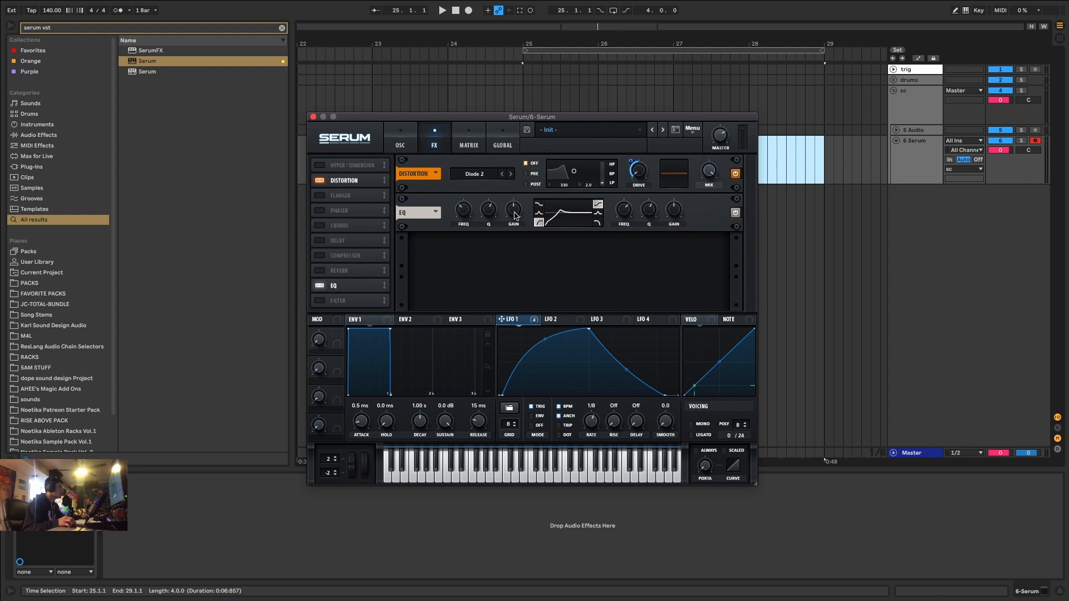
pyautogui.moveTo(486, 214); pyautogui.dragTo(488, 233)
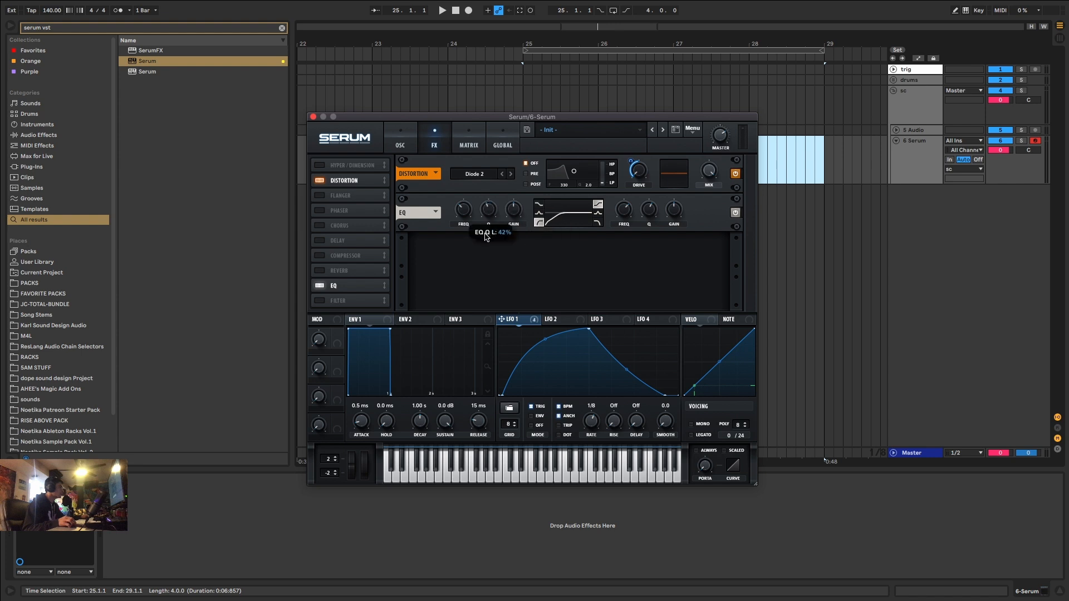
pyautogui.click(399, 141)
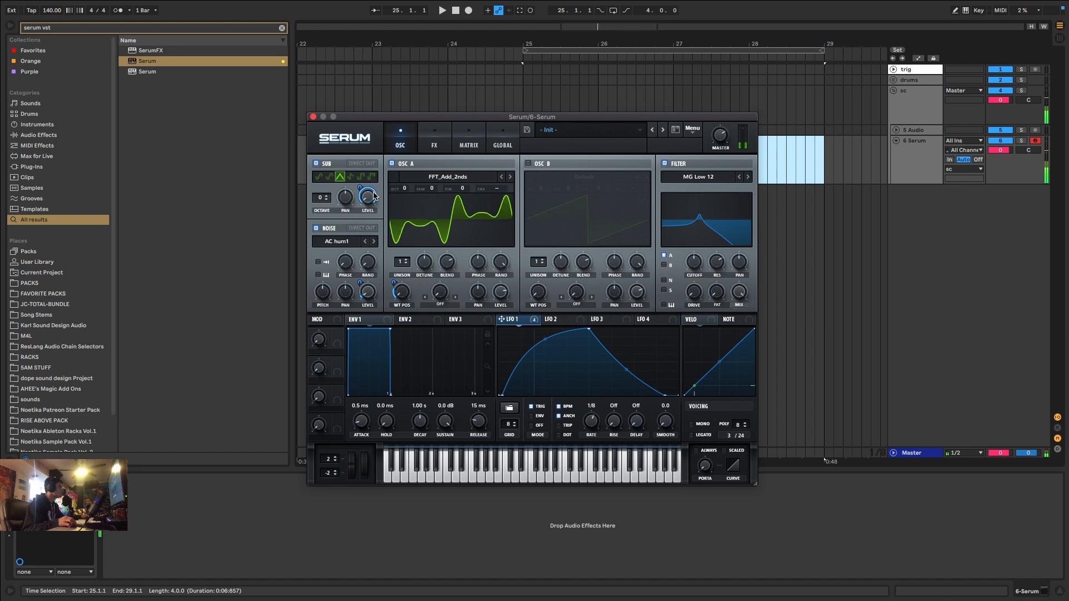
pyautogui.click(434, 141)
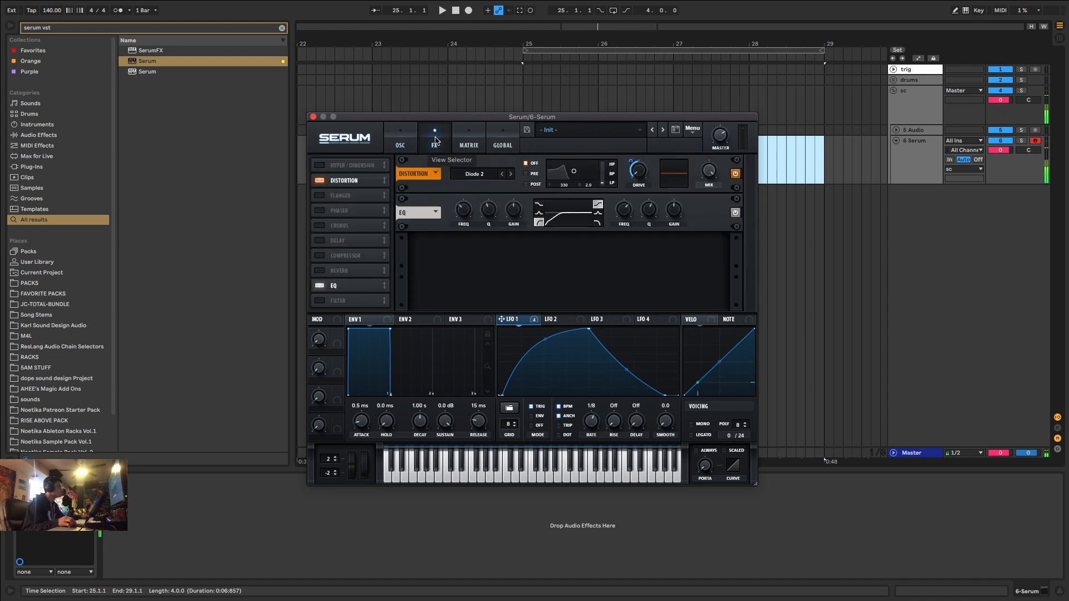
pyautogui.moveTo(462, 211)
pyautogui.mouseDown()
pyautogui.moveTo(467, 187)
pyautogui.moveTo(461, 220)
pyautogui.mouseUp()
# Route the sub oscillator through Direct Out and close the Serum window
pyautogui.click(398, 139)
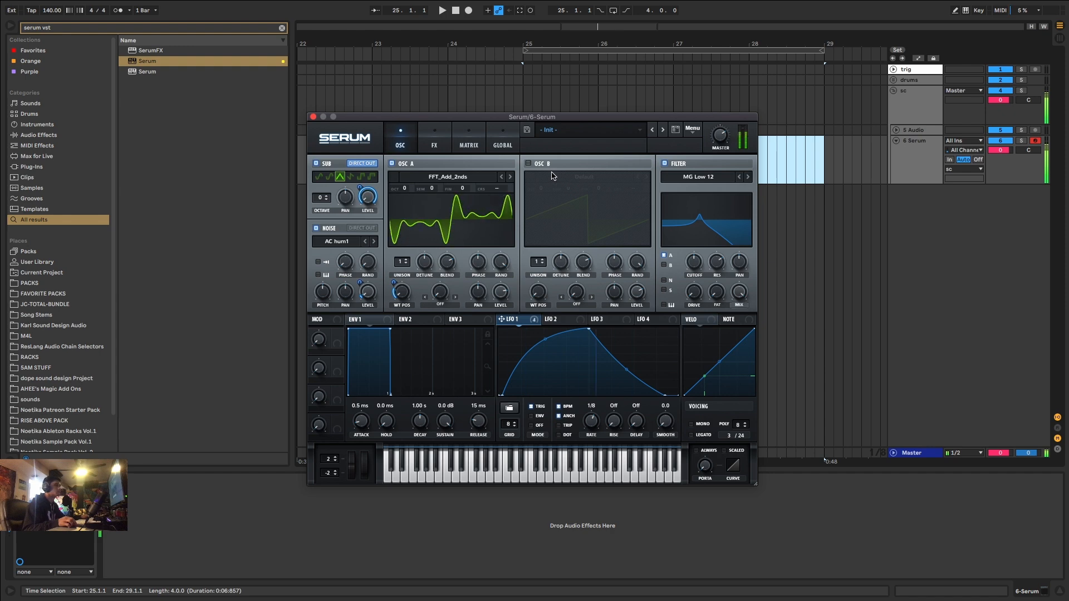
pyautogui.click(314, 118)
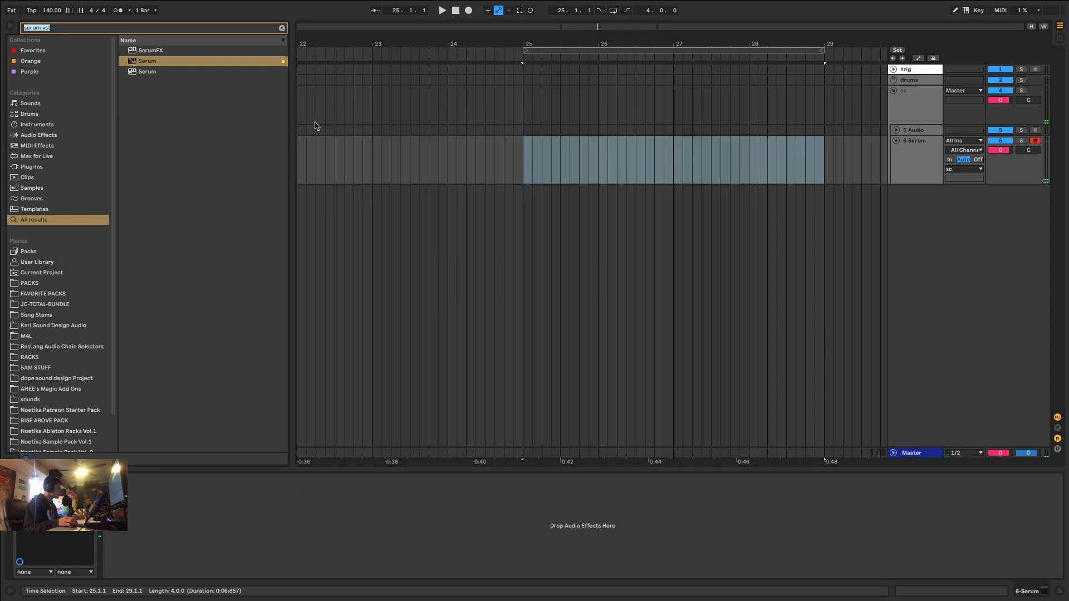
# Search the browser for "sat", add Saturator after Serum, and switch on its Soft Clip
pyautogui.hotkey('ctrl', 'f')
pyautogui.write('dis')
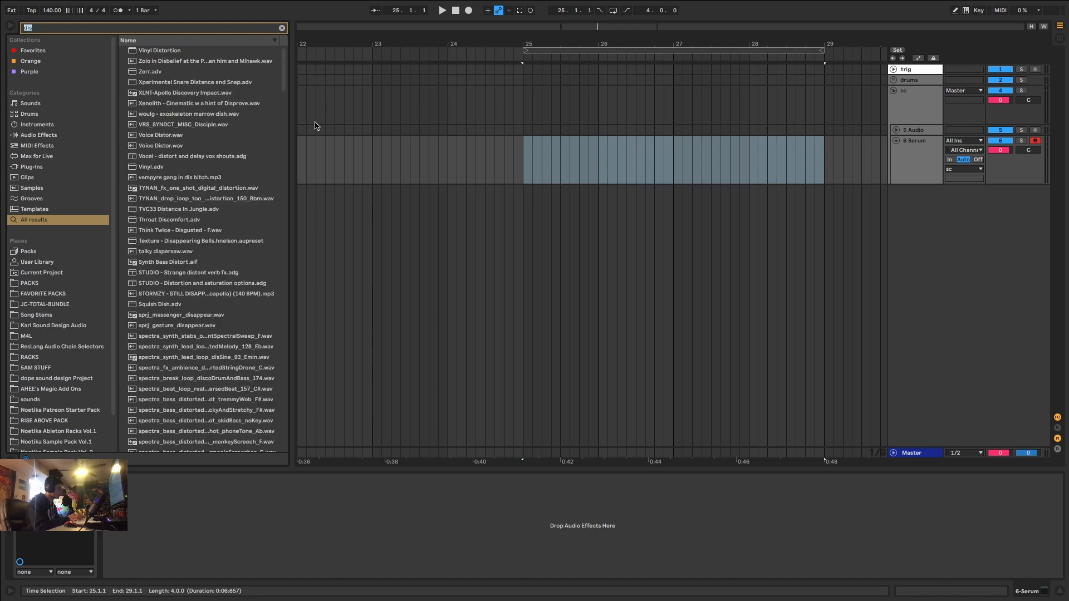
pyautogui.press('BackSpace')
pyautogui.press('BackSpace')
pyautogui.write('sat')
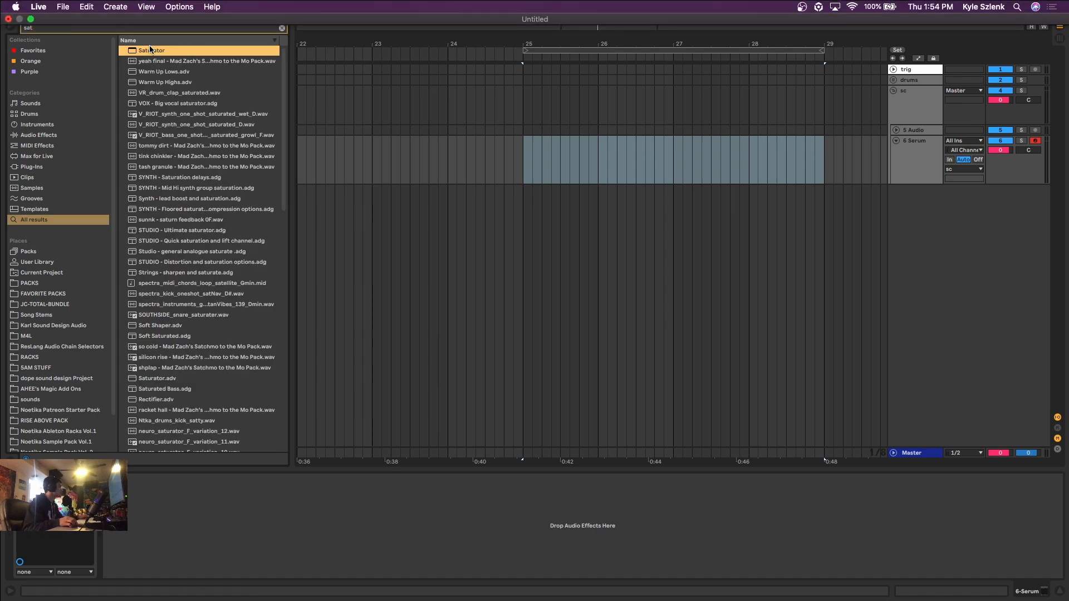
pyautogui.doubleClick(143, 50)
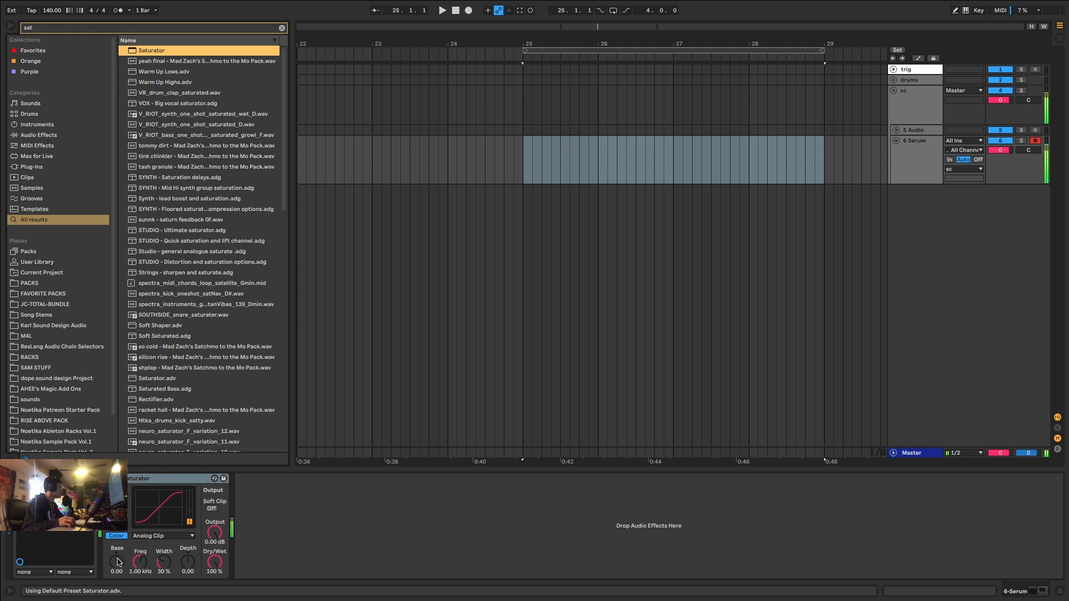
pyautogui.click(212, 508)
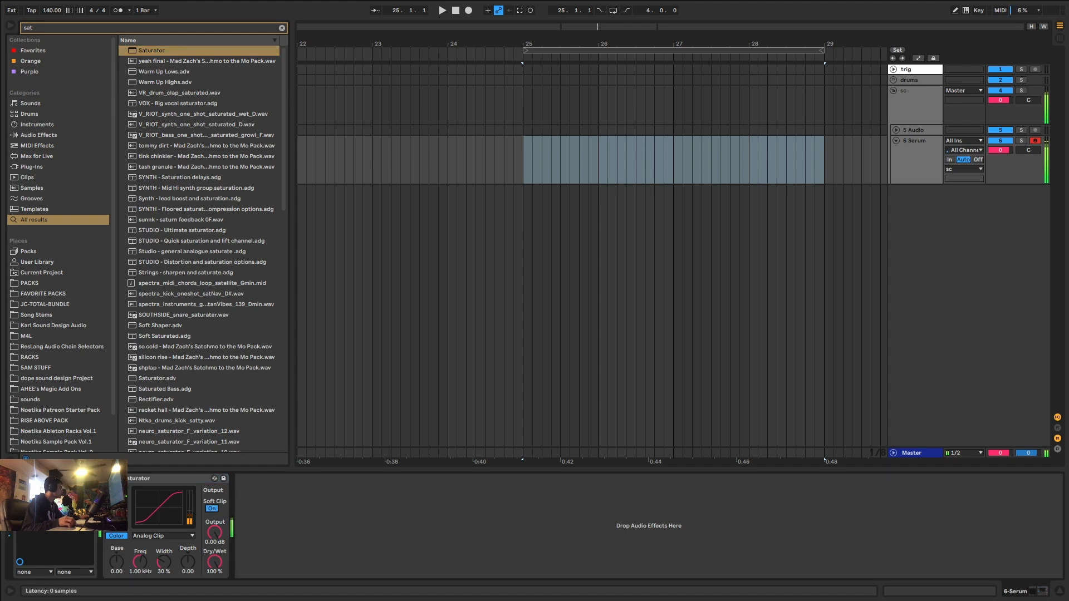
# Search for "multiban", add Multiband Compression after Saturator, and set Output to 1.30 dB, Time to 174% and Amount to 72%
pyautogui.hotkey('ctrl', 'f')
pyautogui.write('multiban')
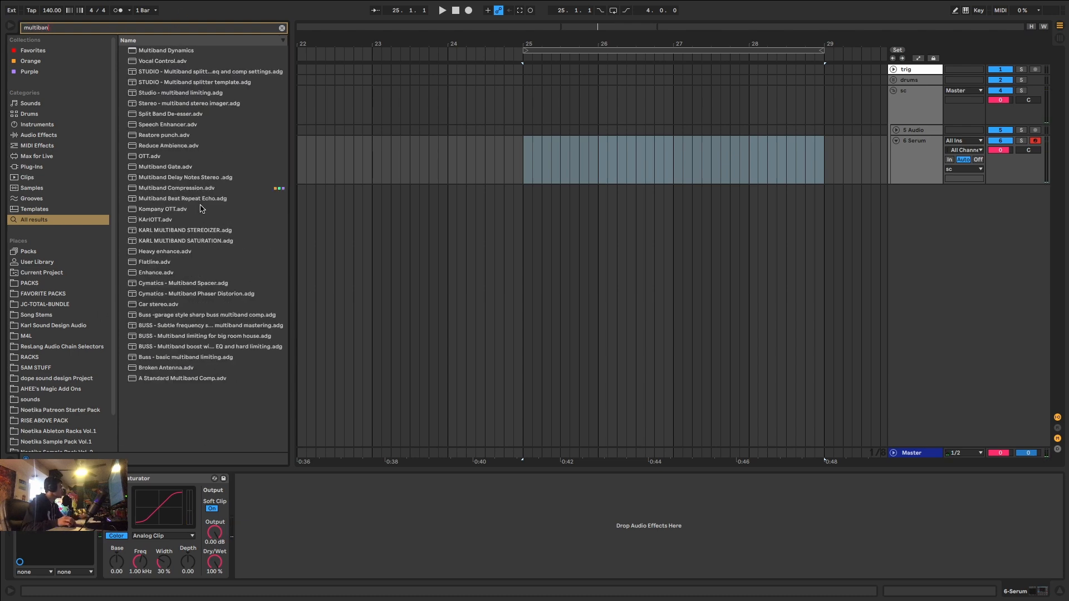
pyautogui.doubleClick(198, 189)
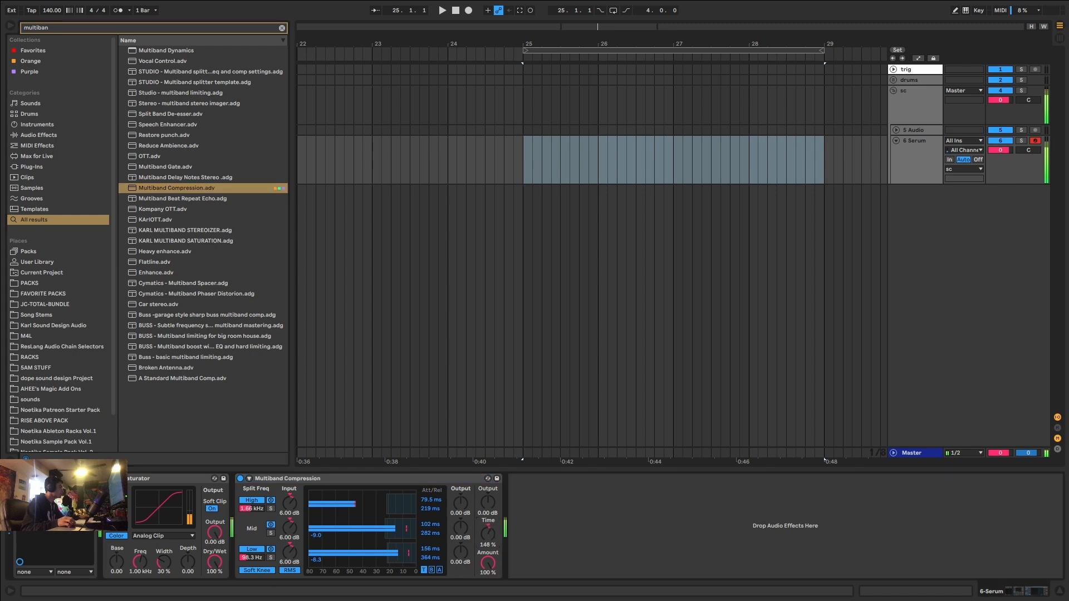
pyautogui.moveTo(489, 533); pyautogui.dragTo(486, 490)
pyautogui.moveTo(492, 558); pyautogui.dragTo(492, 577)
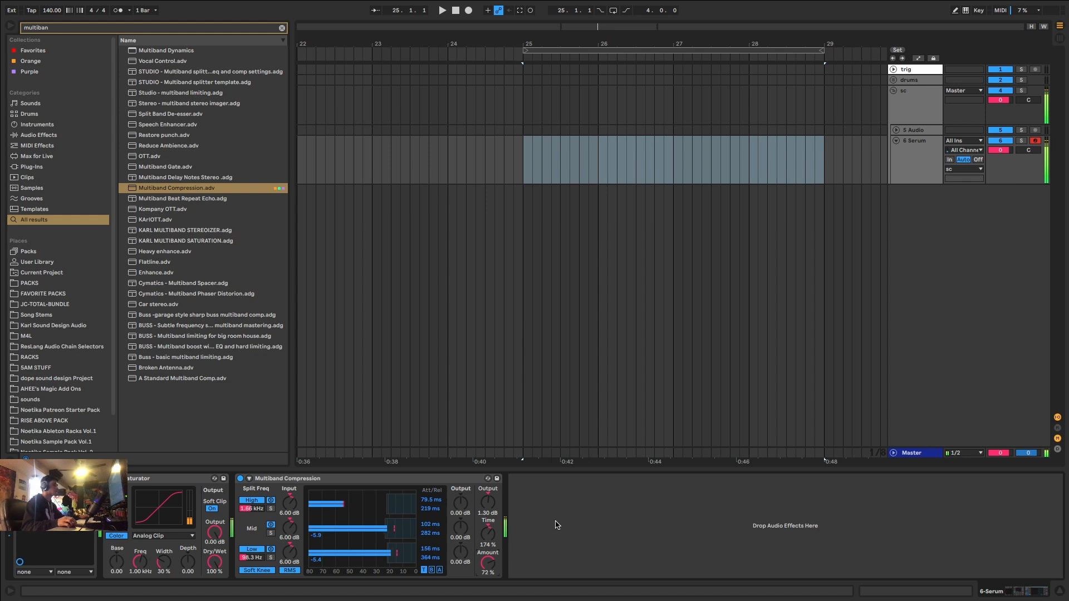
# Search for "clean stere", add the Ntka-Clean Stereo Tools rack after the compressor, and set its Stereo Width to 23
pyautogui.hotkey('ctrl', 'f')
pyautogui.write('clean stere')
pyautogui.doubleClick(207, 50)
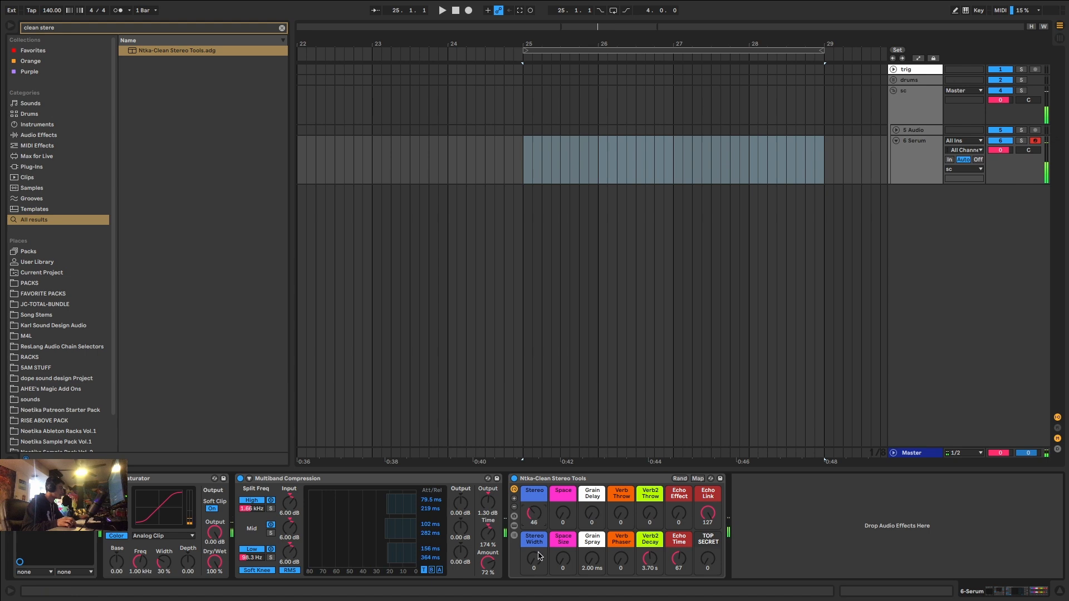
pyautogui.moveTo(537, 565); pyautogui.dragTo(538, 549)
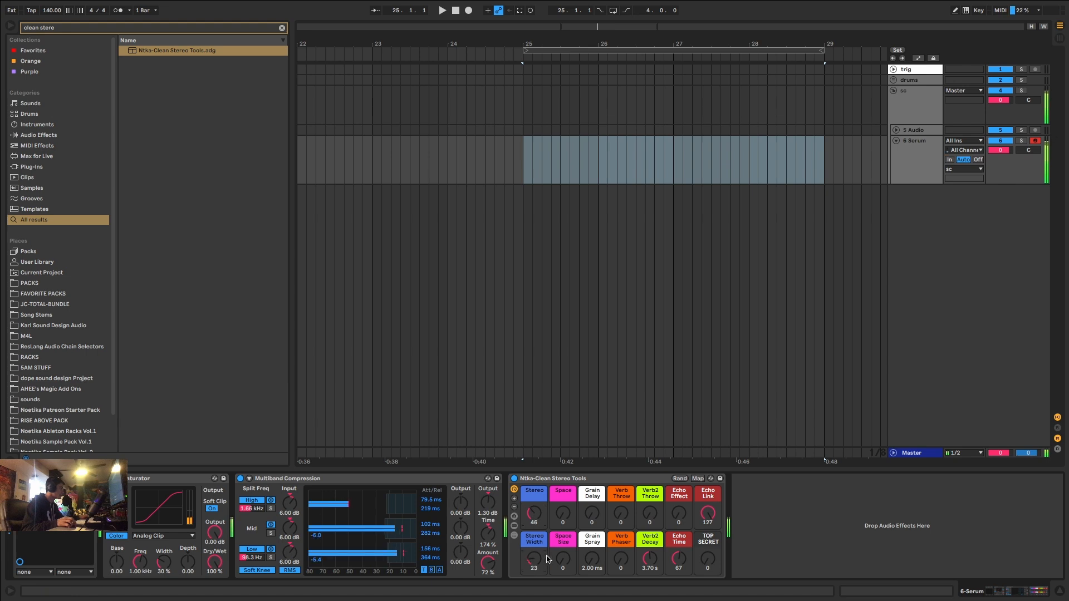
# Search for "utili", add Utility at the end of the chain, and enable Bass Mono at 150 Hz
pyautogui.hotkey('ctrl', 'f')
pyautogui.write('utili')
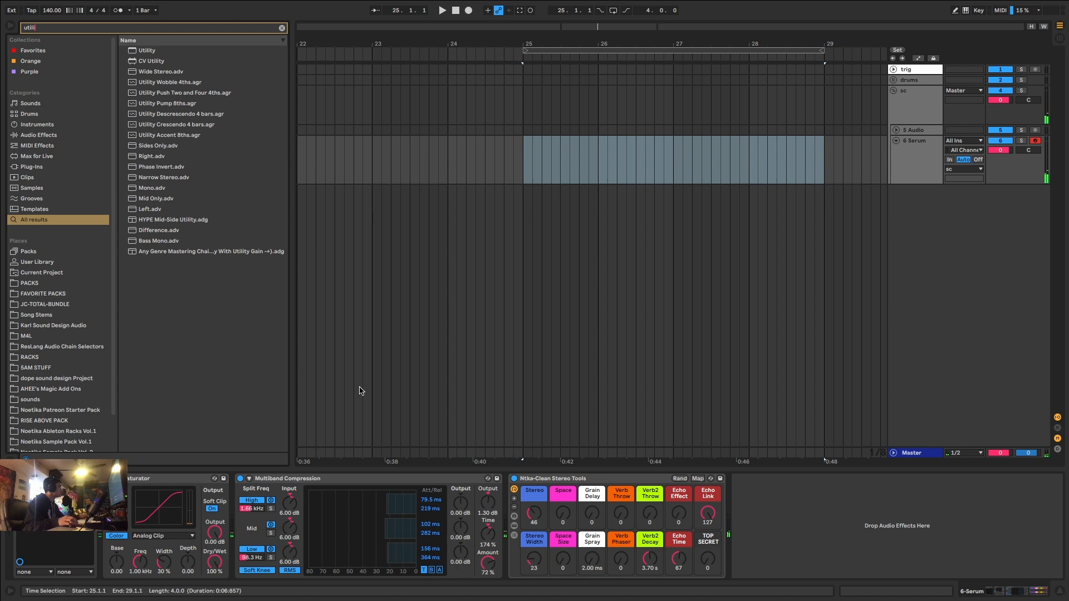
pyautogui.press('Down')
pyautogui.press('Return')
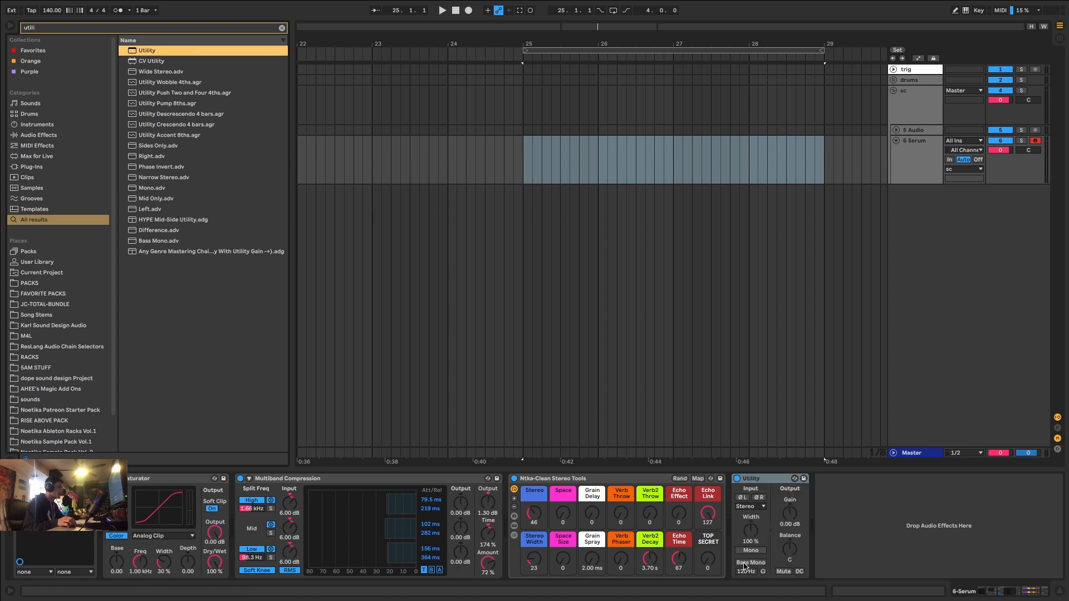
pyautogui.click(746, 562)
pyautogui.moveTo(745, 571); pyautogui.dragTo(755, 536)
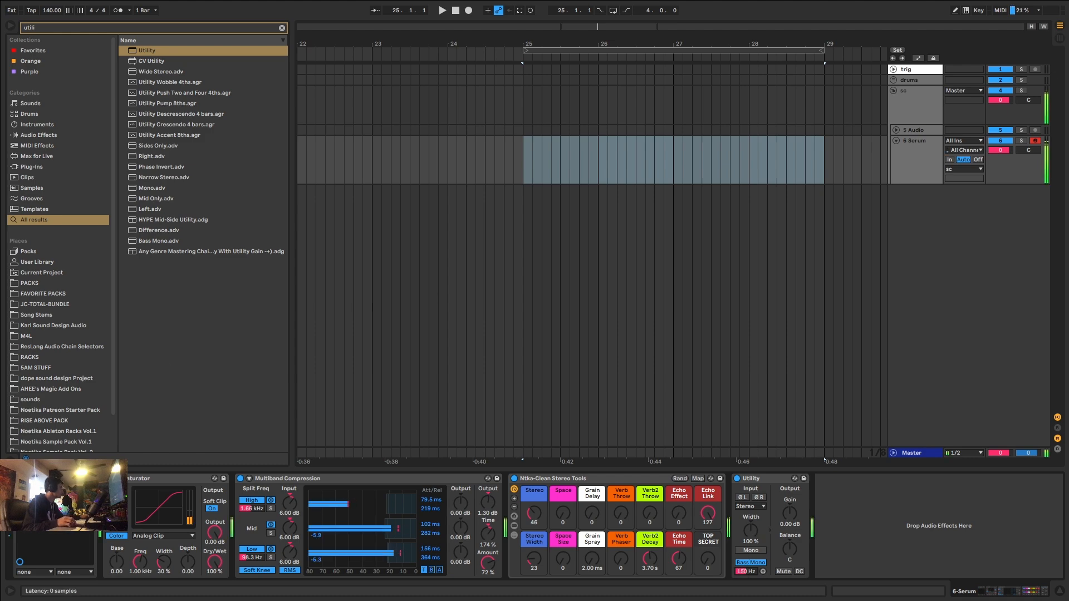
# Reopen Serum and fine-tune LFO 1's modulation depth on oscillator A's wavetable position
pyautogui.press('alt+super+p')
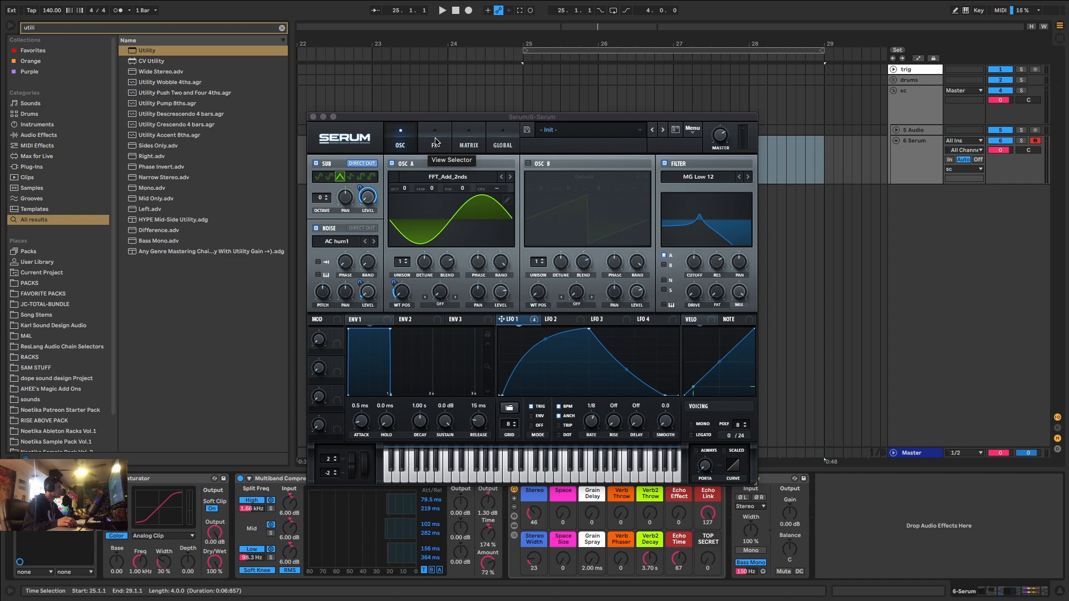
pyautogui.click(528, 321)
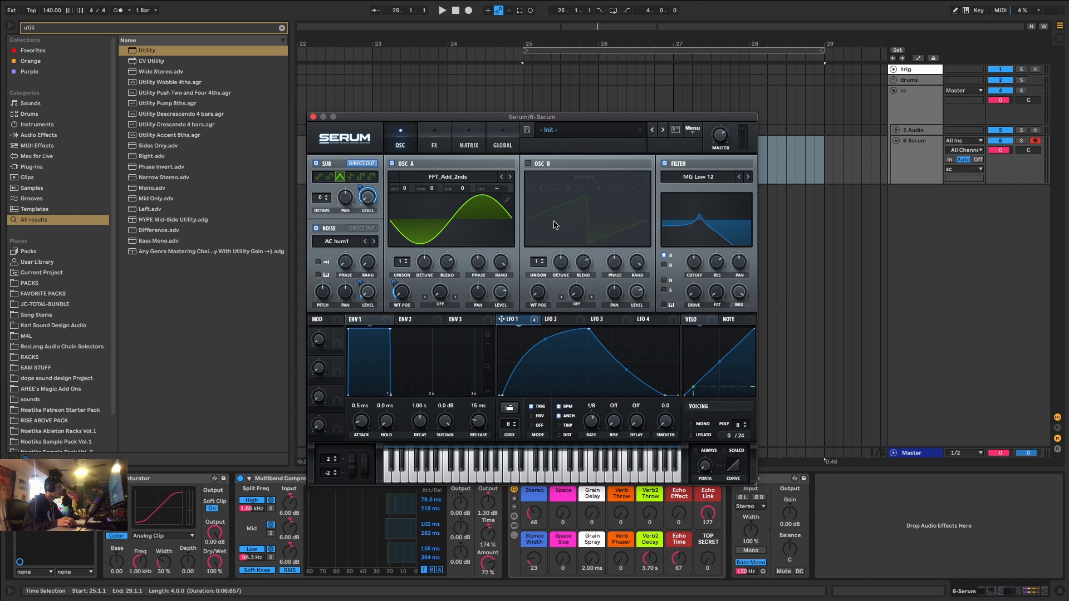
pyautogui.moveTo(394, 286); pyautogui.dragTo(399, 268)
pyautogui.click(436, 144)
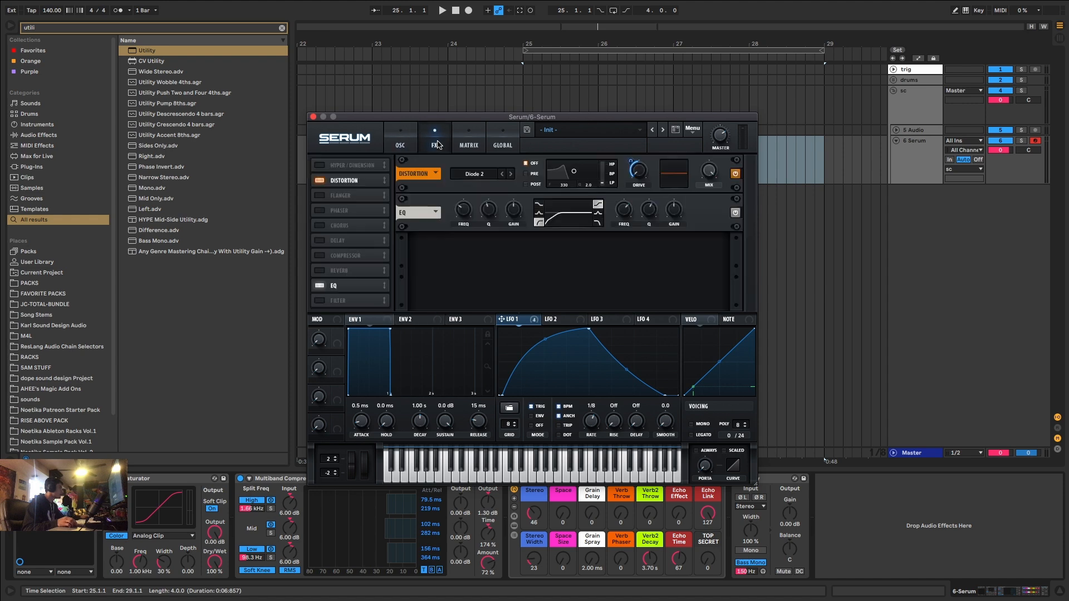
pyautogui.click(412, 140)
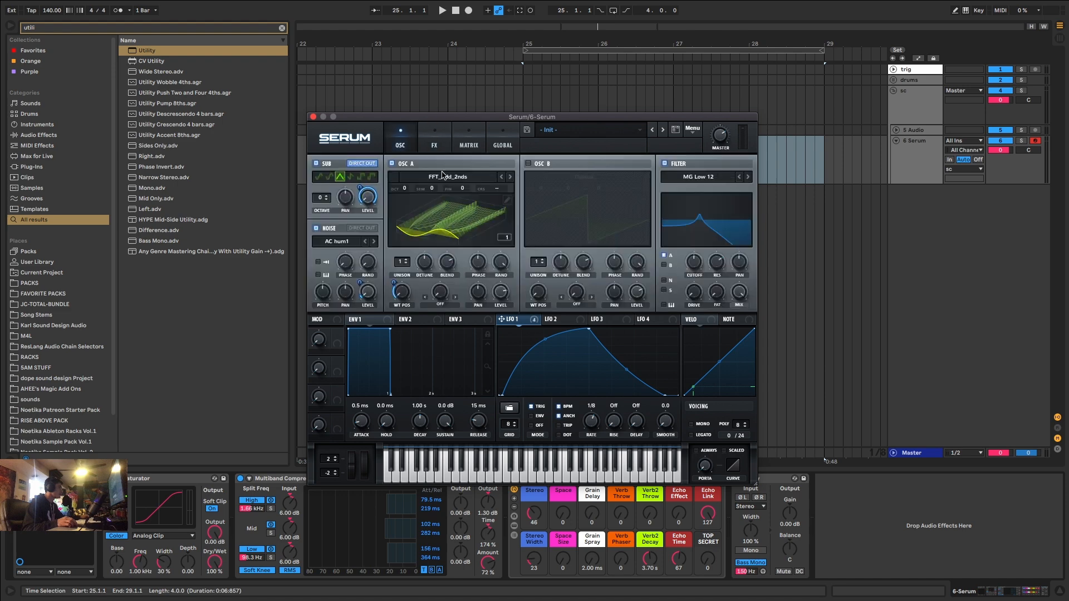
pyautogui.moveTo(395, 284)
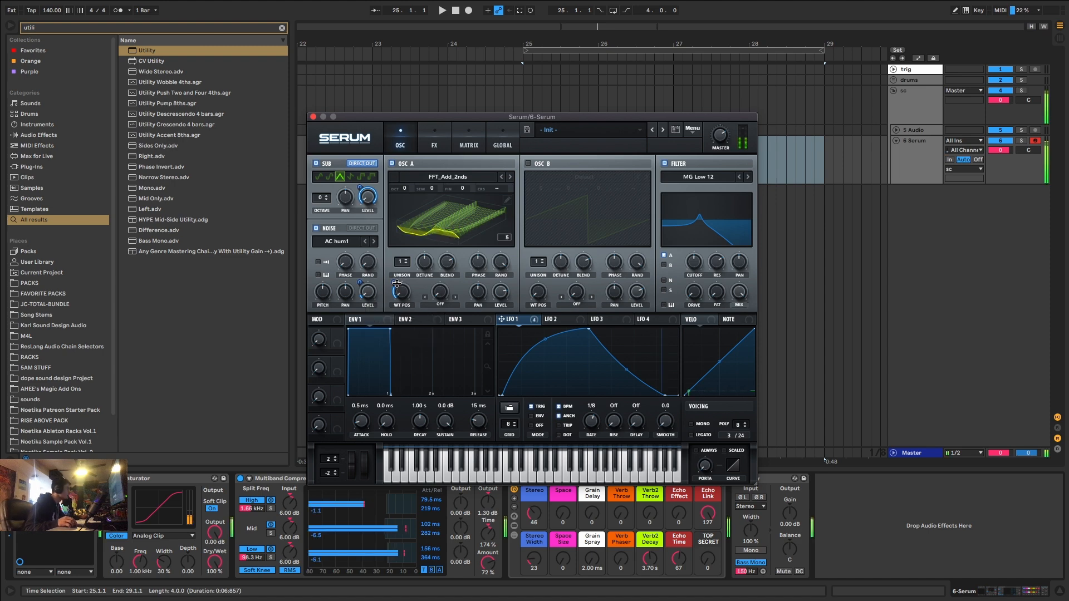
pyautogui.moveTo(397, 283); pyautogui.dragTo(399, 281)
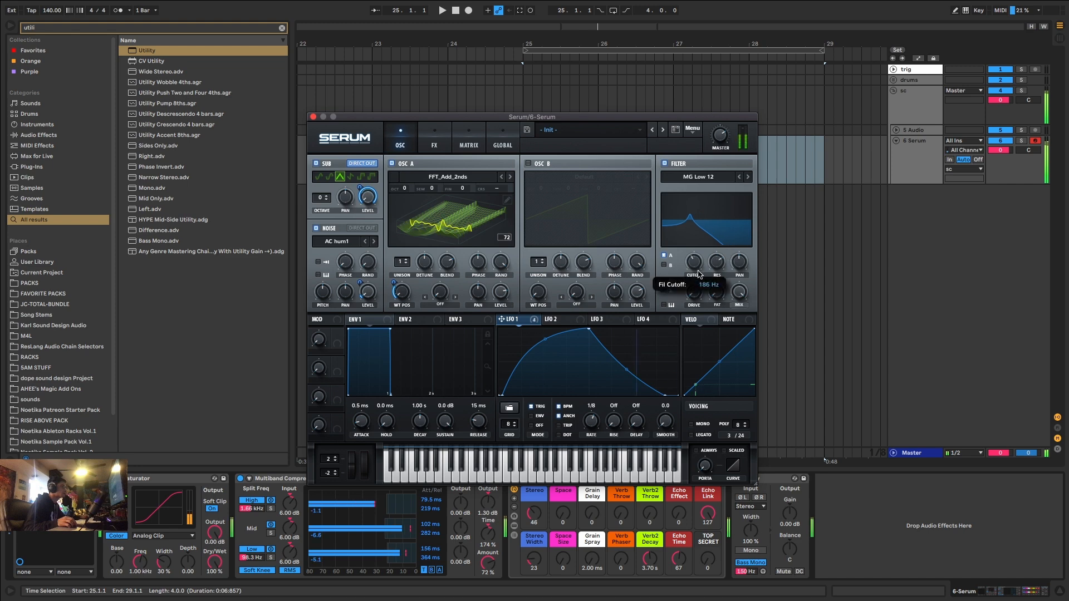
# Adjust Serum's MG Low 12 filter cutoff and enable key tracking for the filter
pyautogui.moveTo(698, 251); pyautogui.dragTo(699, 256)
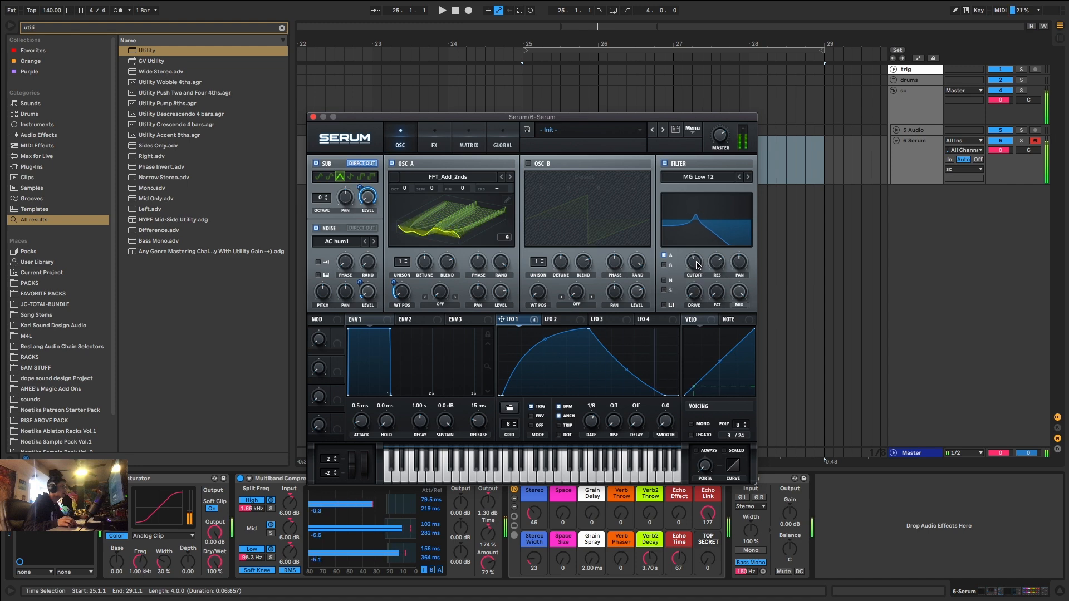
pyautogui.click(664, 305)
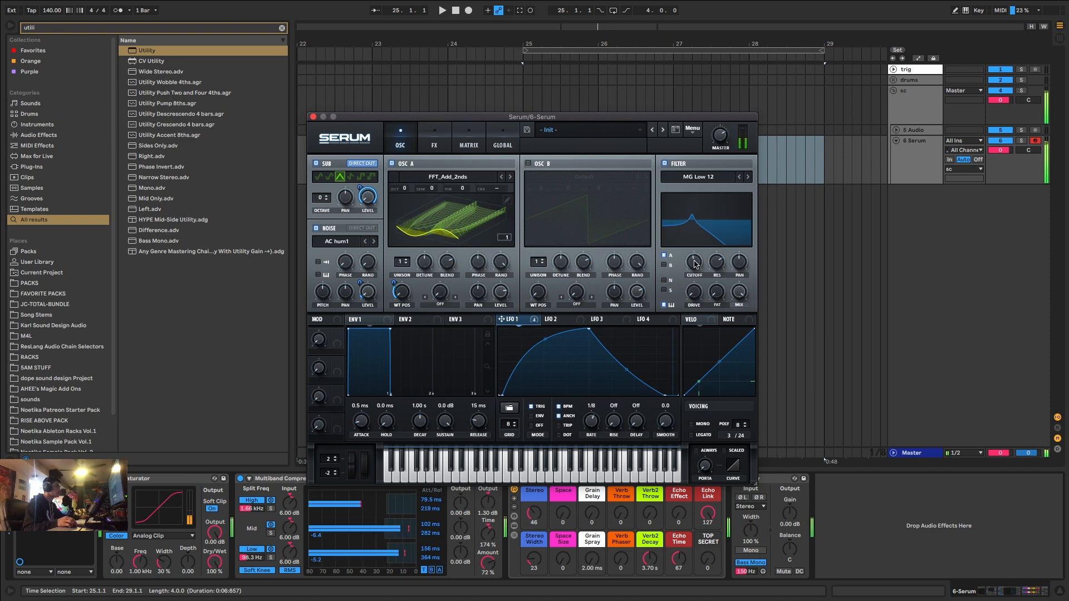
pyautogui.click(695, 260)
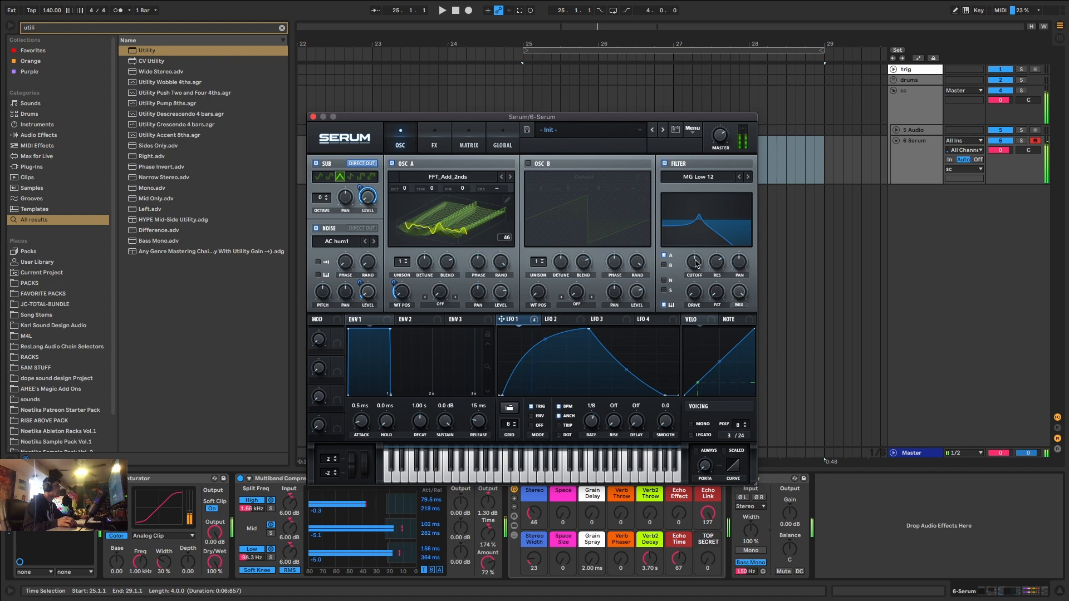
# Audition other modes for Serum's distortion effect, including Tube, and return it to Diode 2
pyautogui.click(433, 145)
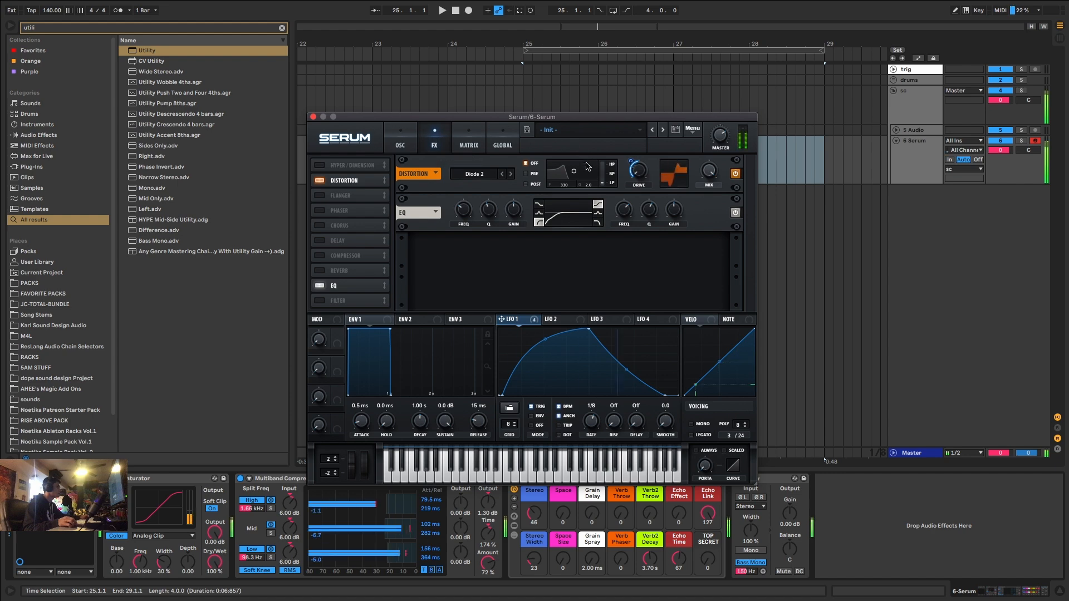
pyautogui.click(501, 176)
pyautogui.click(502, 176)
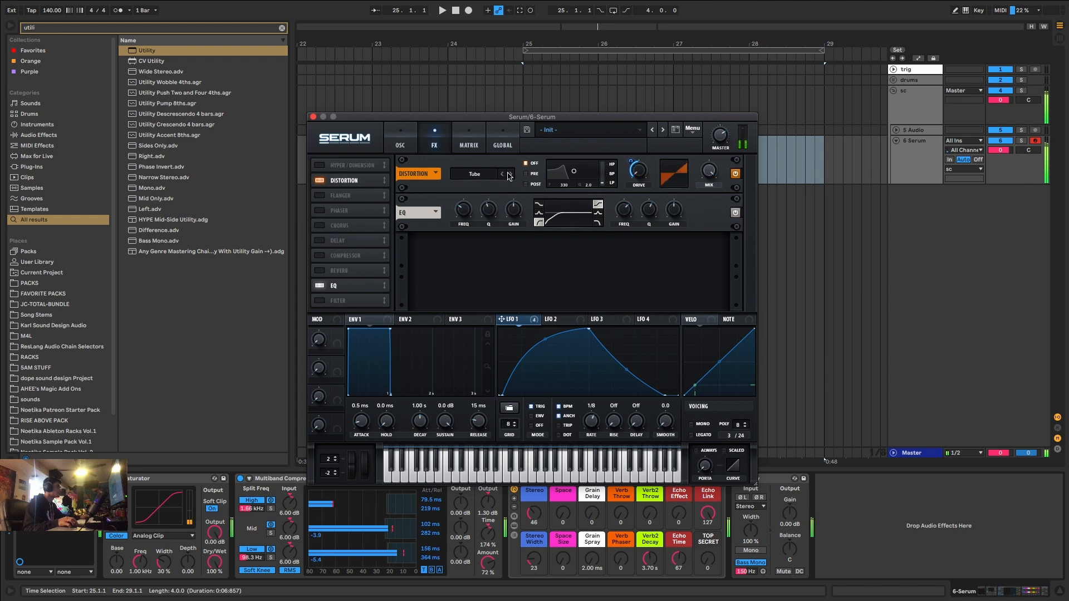
pyautogui.click(509, 173)
pyautogui.click(509, 173)
pyautogui.click(508, 173)
pyautogui.click(508, 172)
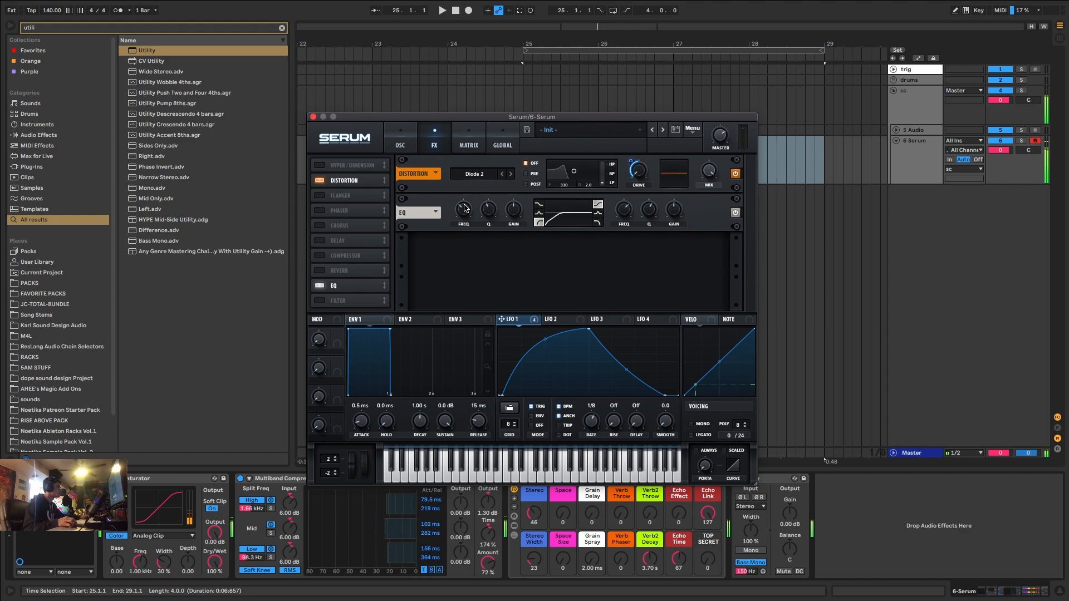
# Close the Serum window, search for "disper", and insert the Disperser plug-in between Serum and Saturator
pyautogui.click(405, 128)
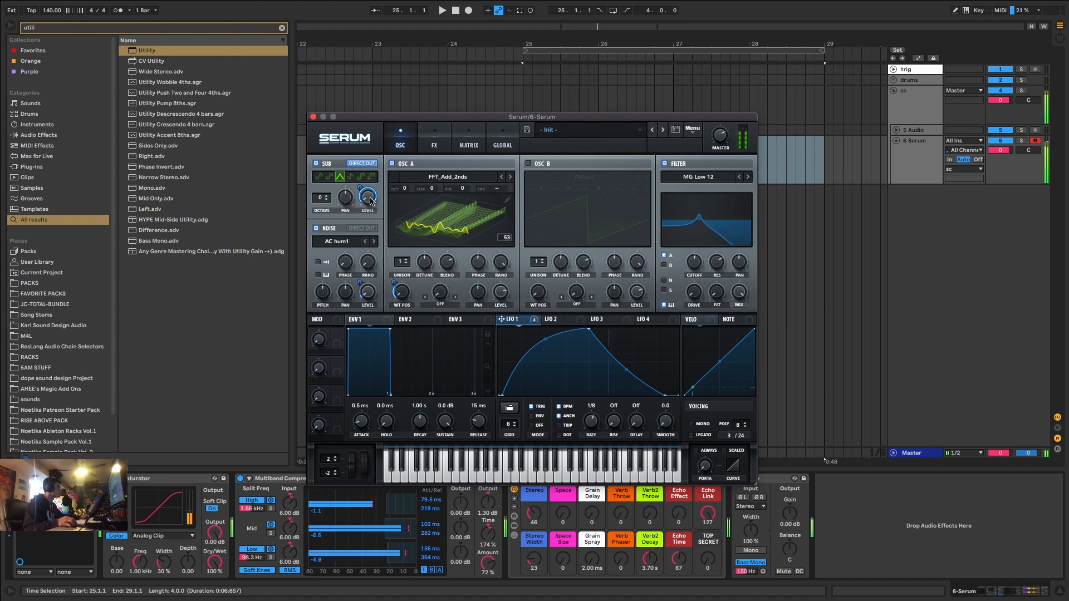
pyautogui.moveTo(400, 286)
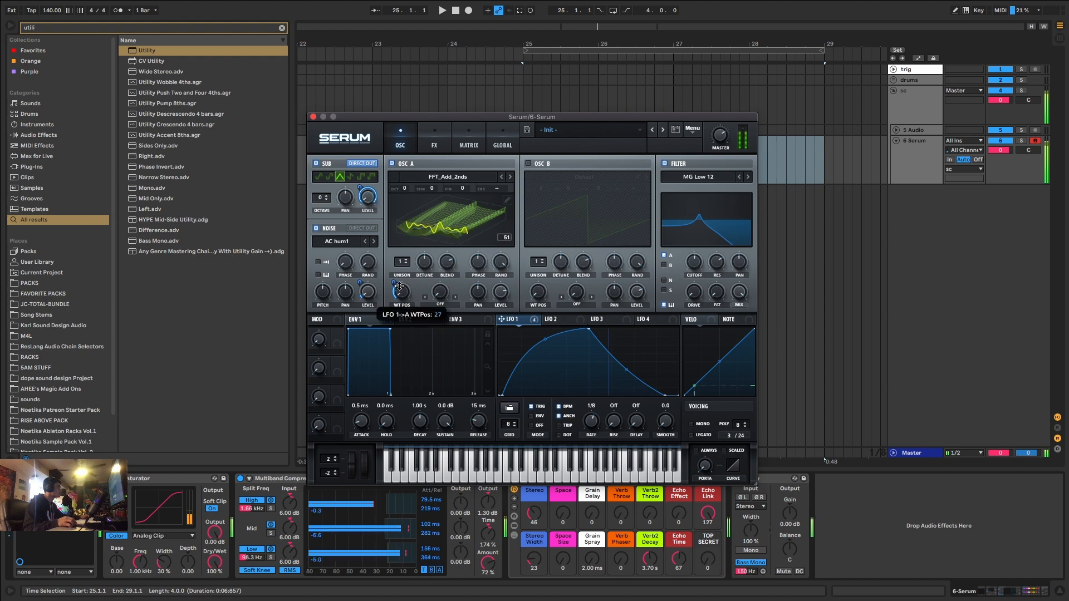
pyautogui.click(312, 117)
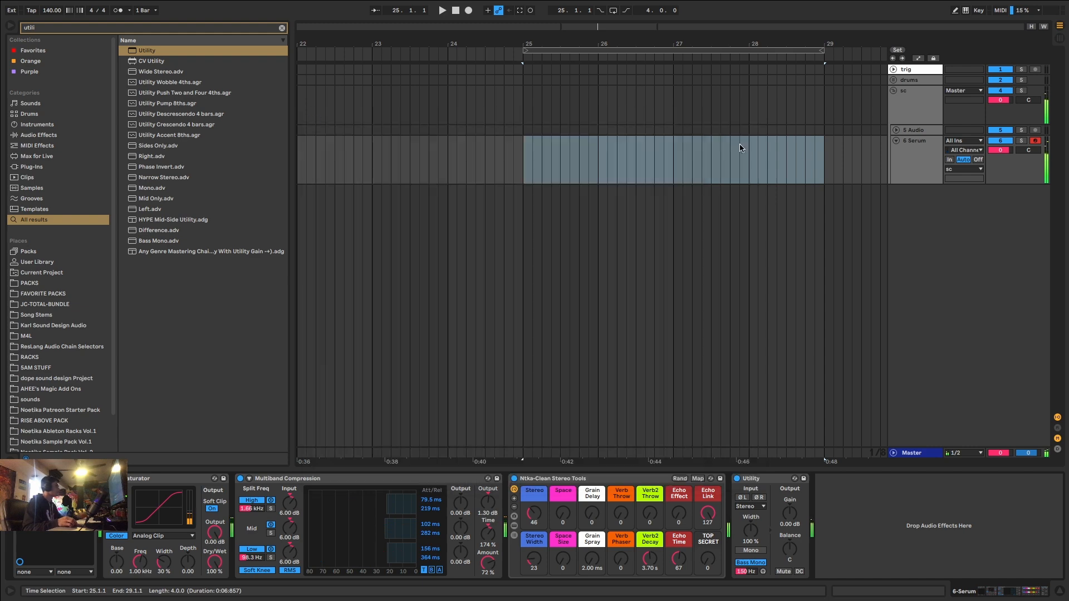
pyautogui.hotkey('ctrl', 'f')
pyautogui.write('dis')
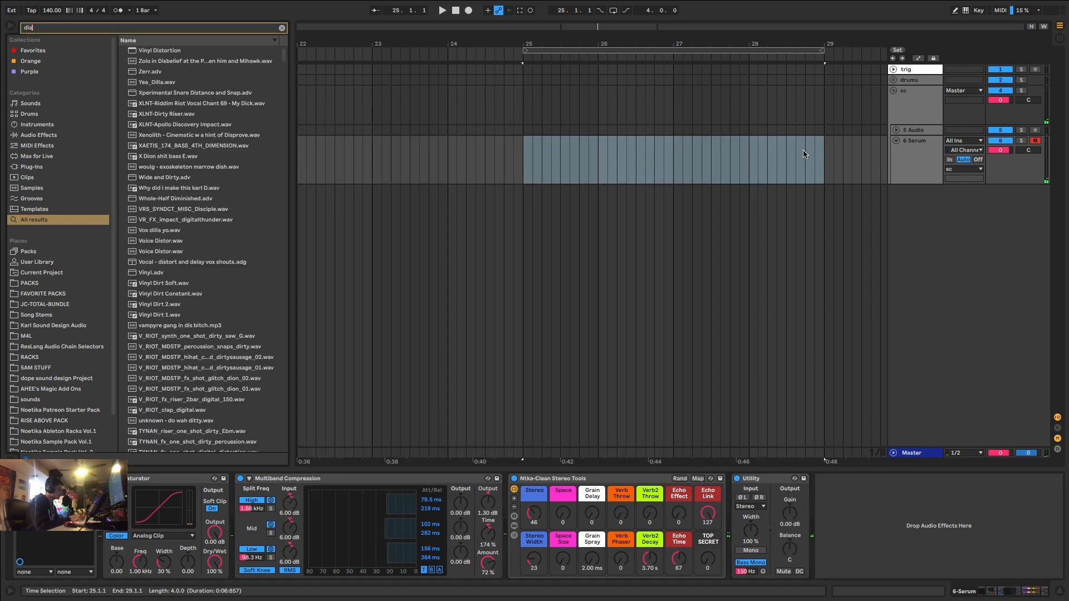
pyautogui.write('per')
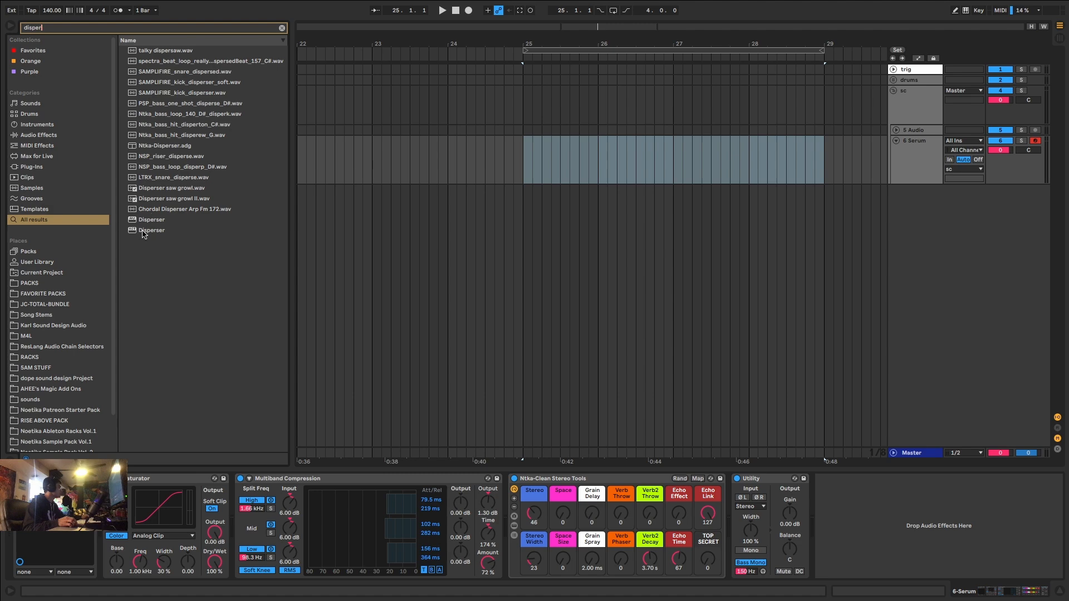
pyautogui.moveTo(144, 232)
pyautogui.mouseDown()
pyautogui.moveTo(337, 277)
pyautogui.moveTo(312, 565)
pyautogui.moveTo(112, 538)
pyautogui.mouseUp()
# Raise Disperser's pinch, sweep its frequency and leave it at 587 Hz, and close the plug-in window
pyautogui.moveTo(422, 165); pyautogui.dragTo(451, 165)
pyautogui.moveTo(616, 159); pyautogui.dragTo(617, 138)
pyautogui.moveTo(453, 152); pyautogui.dragTo(447, 174)
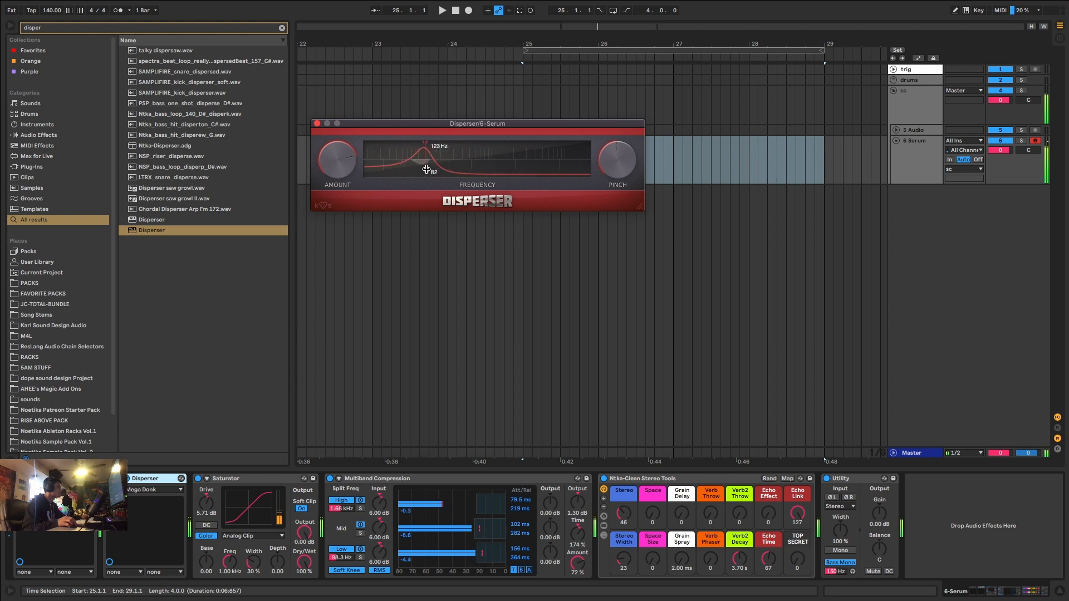
pyautogui.moveTo(426, 169); pyautogui.dragTo(469, 171)
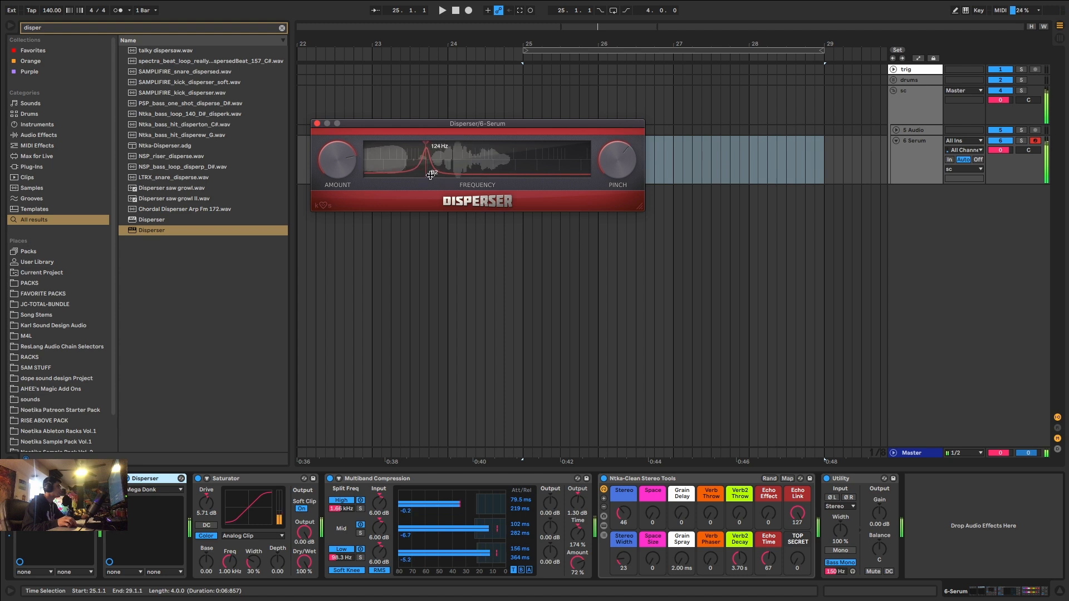
pyautogui.moveTo(432, 167)
pyautogui.mouseDown()
pyautogui.moveTo(412, 167)
pyautogui.moveTo(449, 167)
pyautogui.mouseUp()
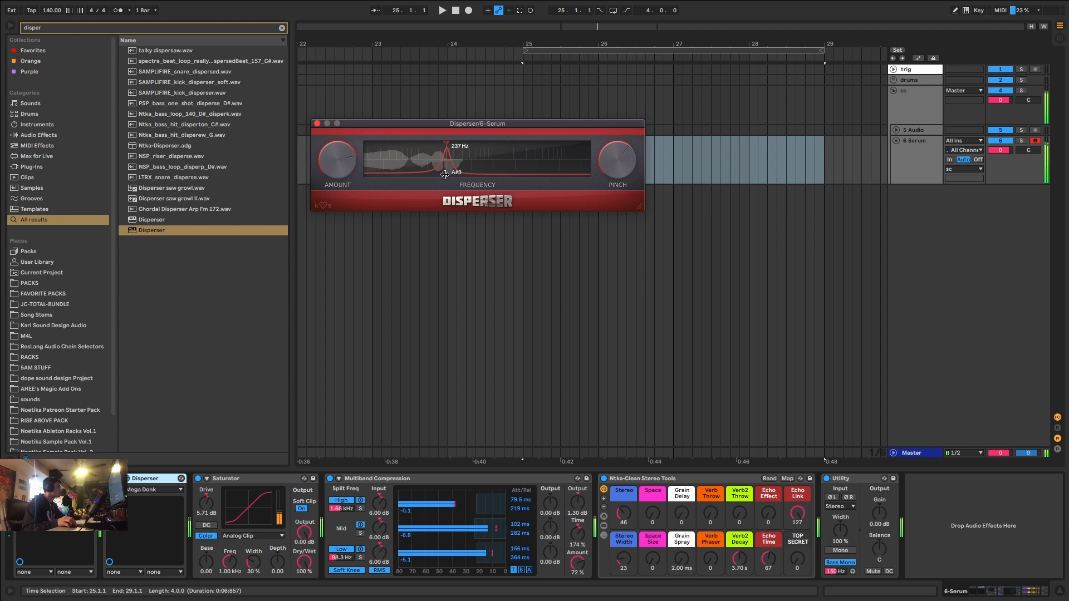
pyautogui.moveTo(442, 171); pyautogui.dragTo(477, 168)
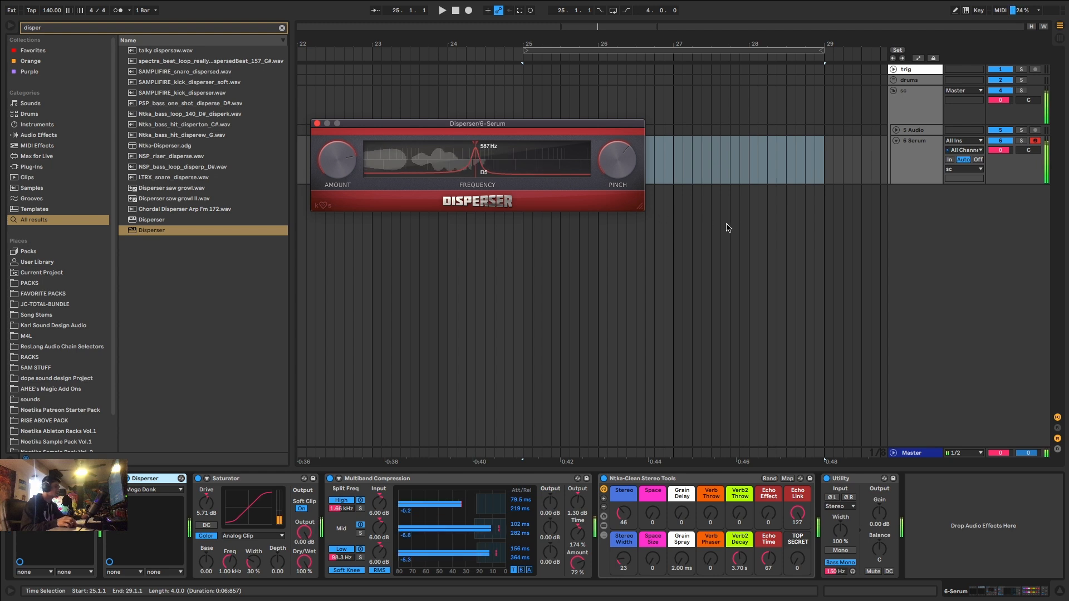
pyautogui.click(306, 198)
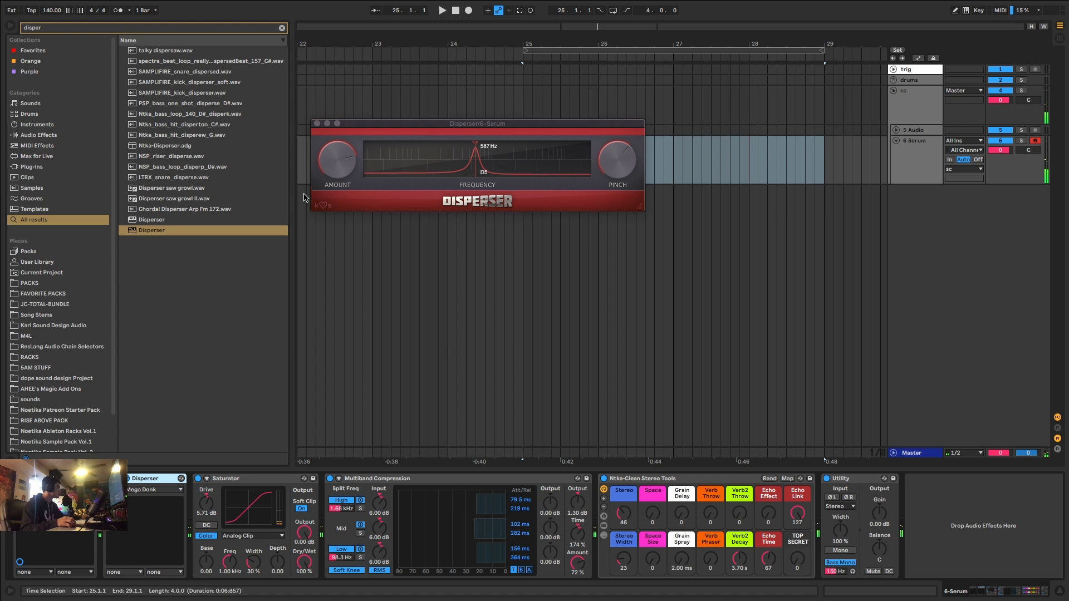
pyautogui.click(317, 124)
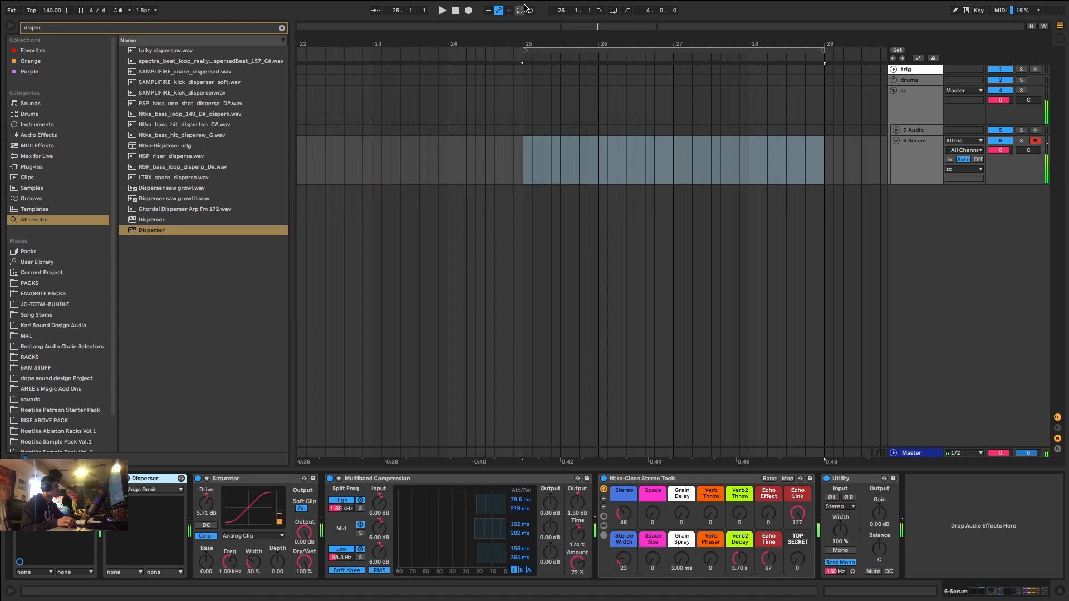
# Expand the drums group, select the Serum clip at bar 25, and play the bass together with the drums
pyautogui.click(520, 10)
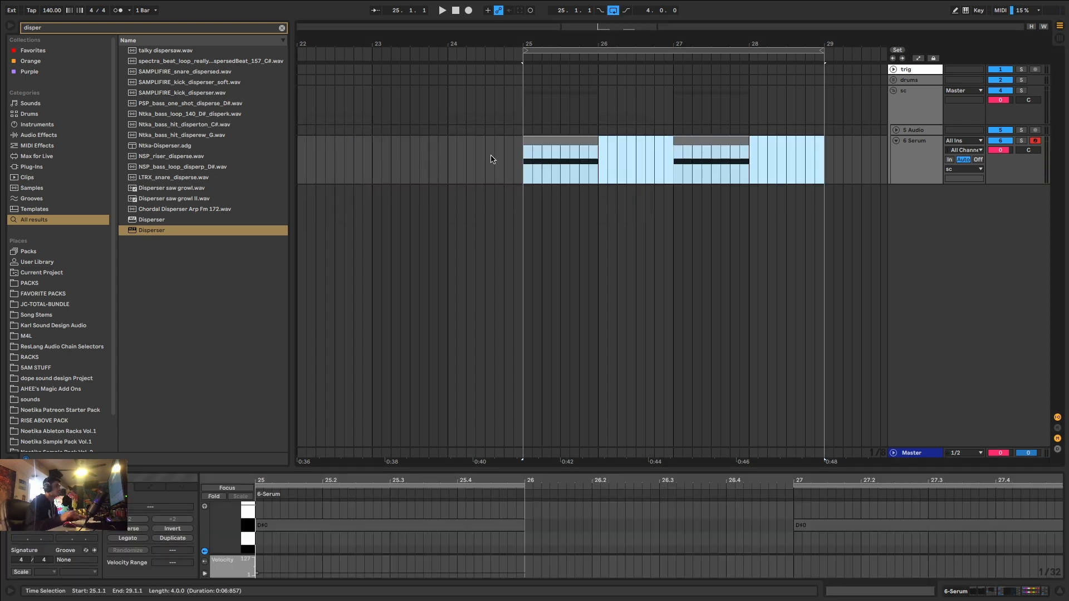
pyautogui.click(895, 81)
pyautogui.click(913, 134)
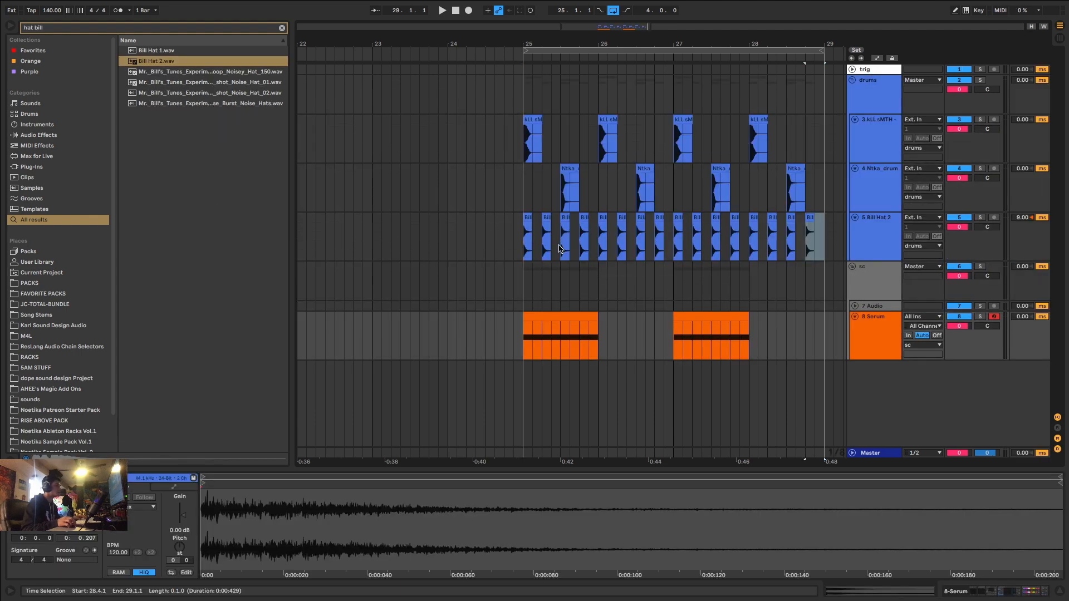
pyautogui.click(559, 314)
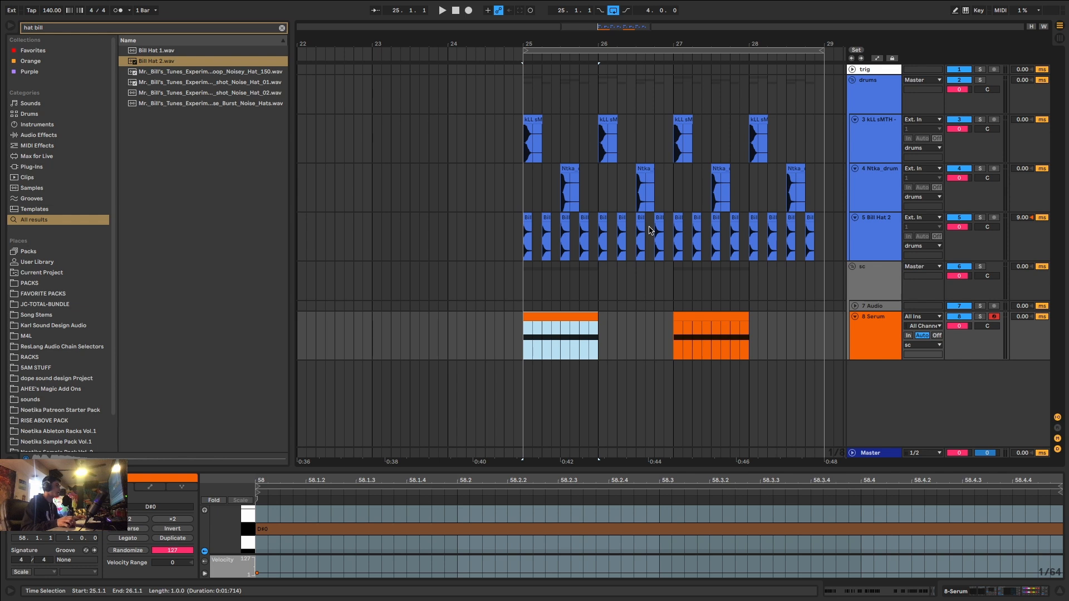
pyautogui.scroll(2, 650, 230)
pyautogui.press('space')
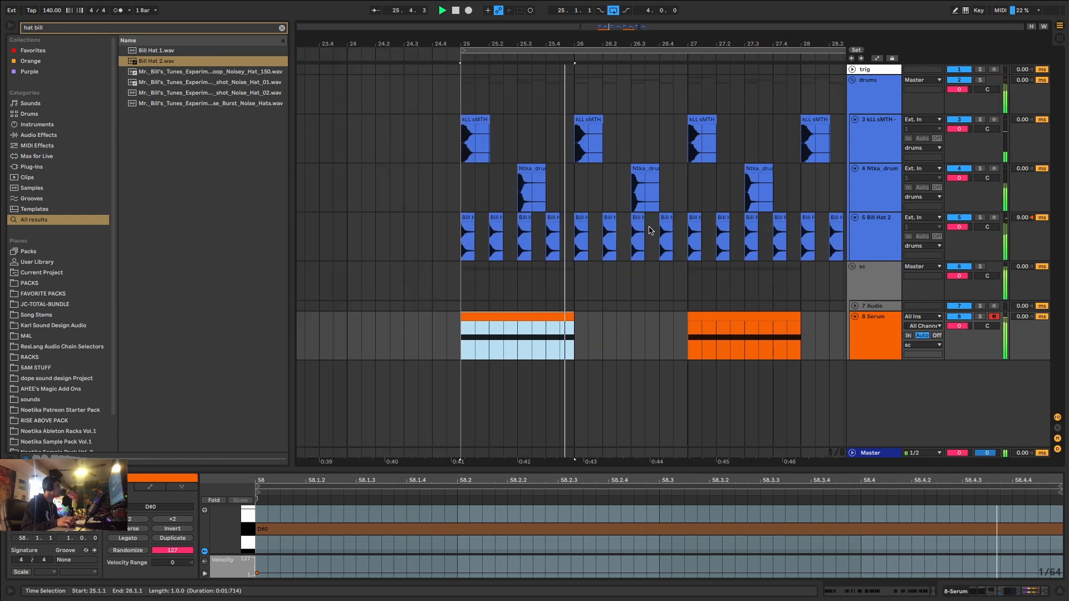
# Stop playback, solo the Serum track, and play its clip at bar 25 on its own
pyautogui.click(646, 189)
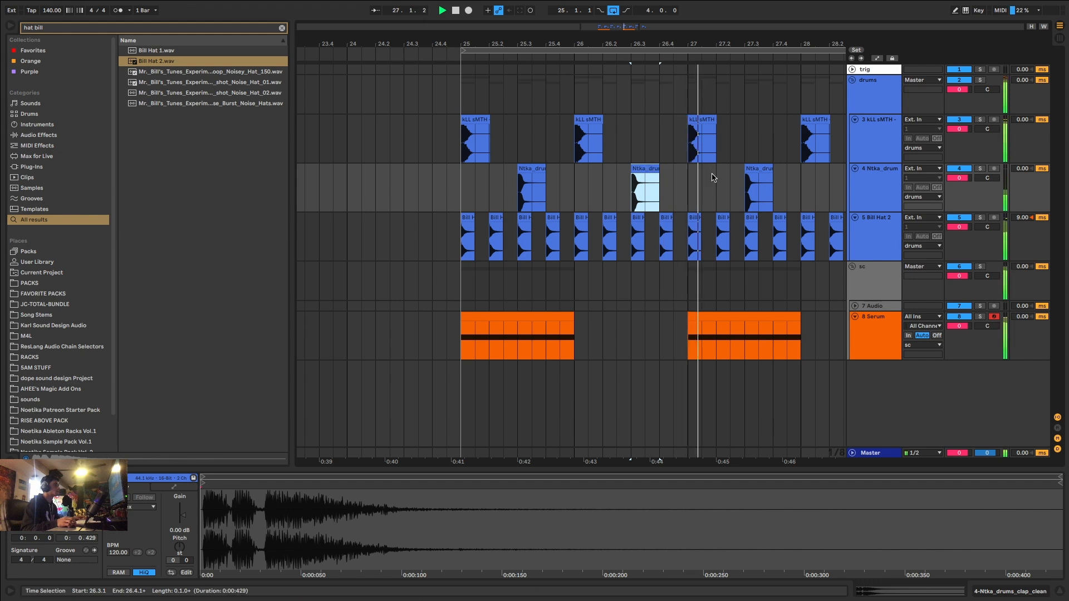
pyautogui.press('space')
pyautogui.click(980, 317)
pyautogui.click(859, 332)
pyautogui.click(538, 314)
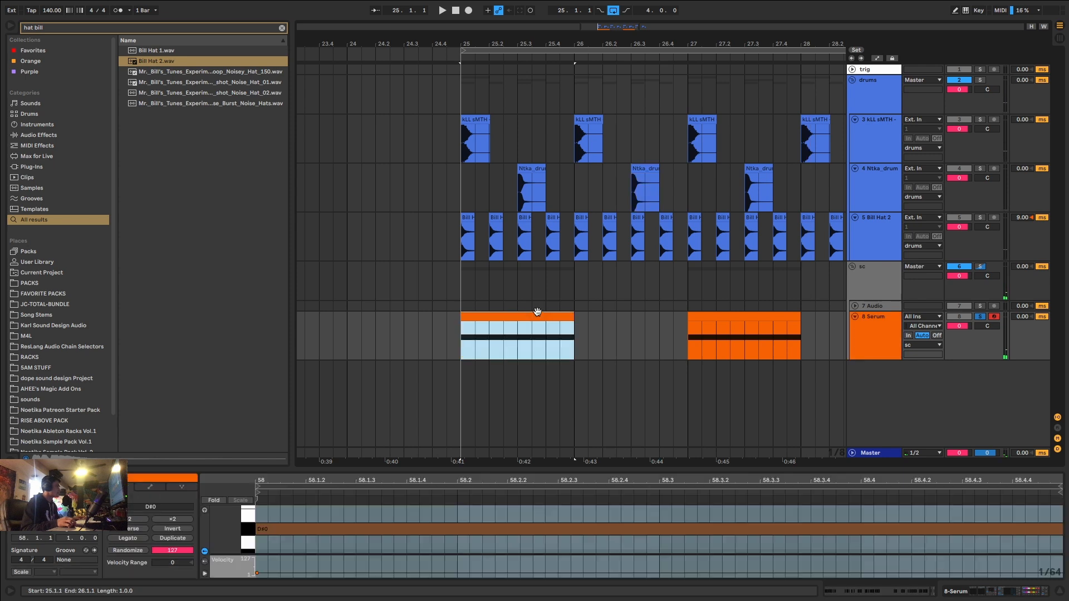
pyautogui.press('space')
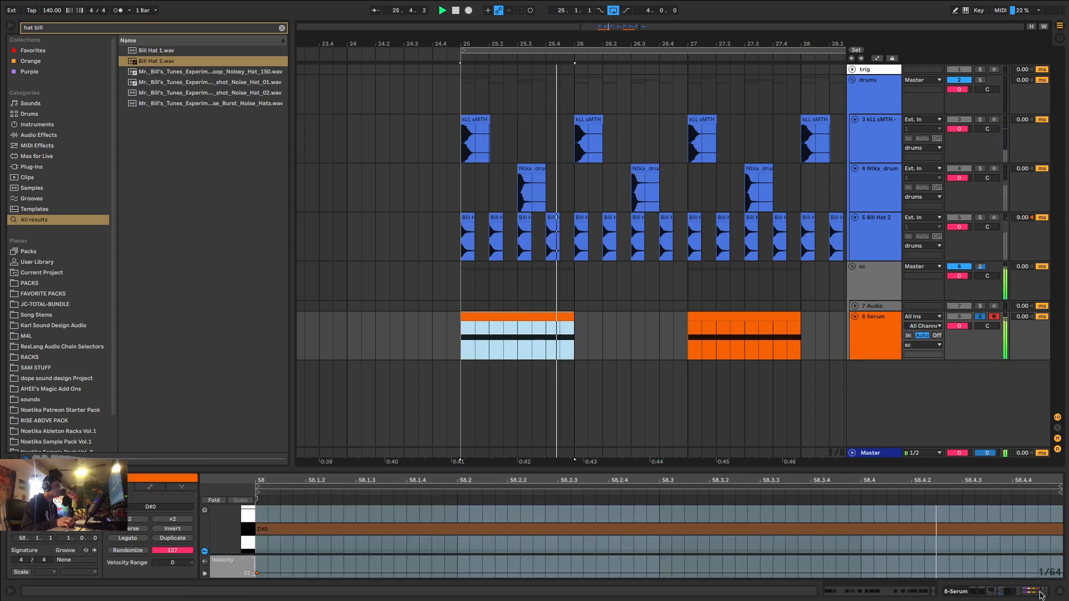
pyautogui.press('space')
# Add a MIDI track below Serum, copy the bar 25 clip onto it at bar 26, and shorten the copy to one beat
pyautogui.click(879, 334)
pyautogui.hotkey('ctrl', 'shift', 't')
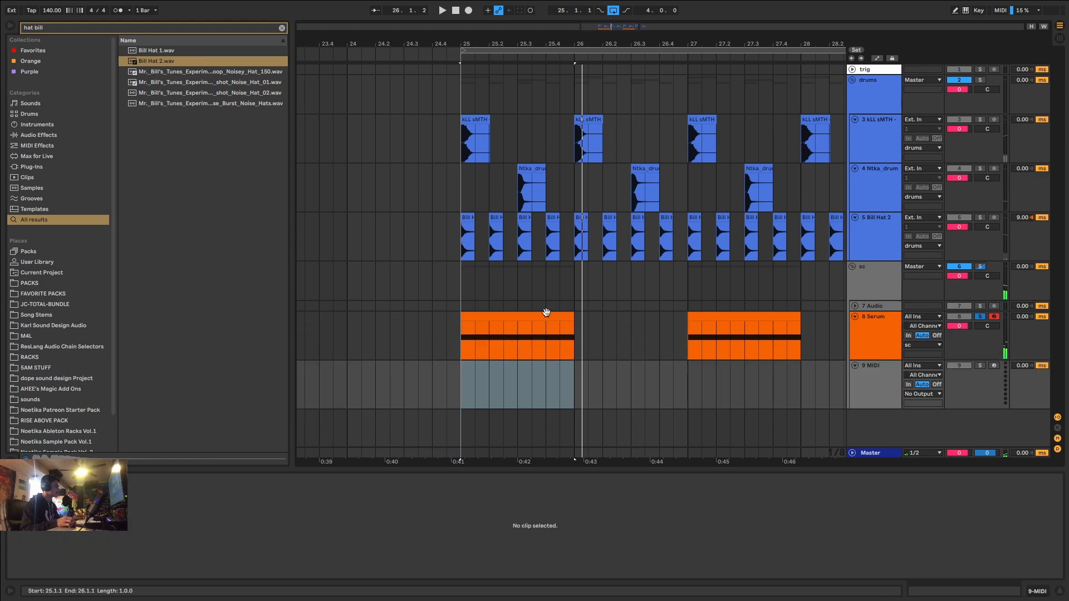
pyautogui.moveTo(513, 316); pyautogui.dragTo(641, 398)
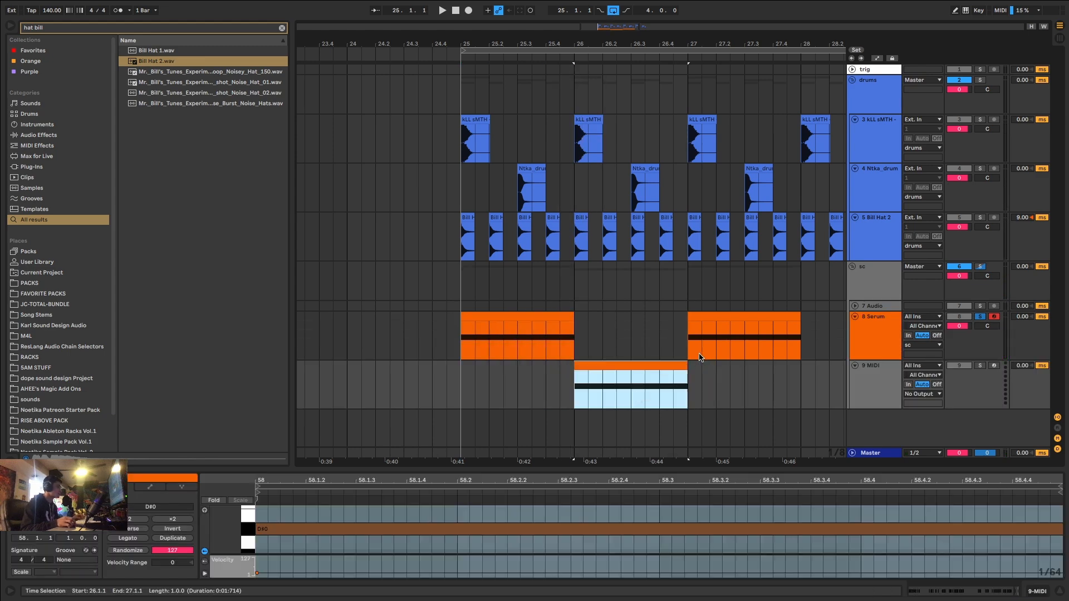
pyautogui.moveTo(687, 366); pyautogui.dragTo(631, 366)
# Search for "serum", load a new Serum instance on the new MIDI track, and solo the track to audition it
pyautogui.moveTo(284, 81); pyautogui.dragTo(227, 547)
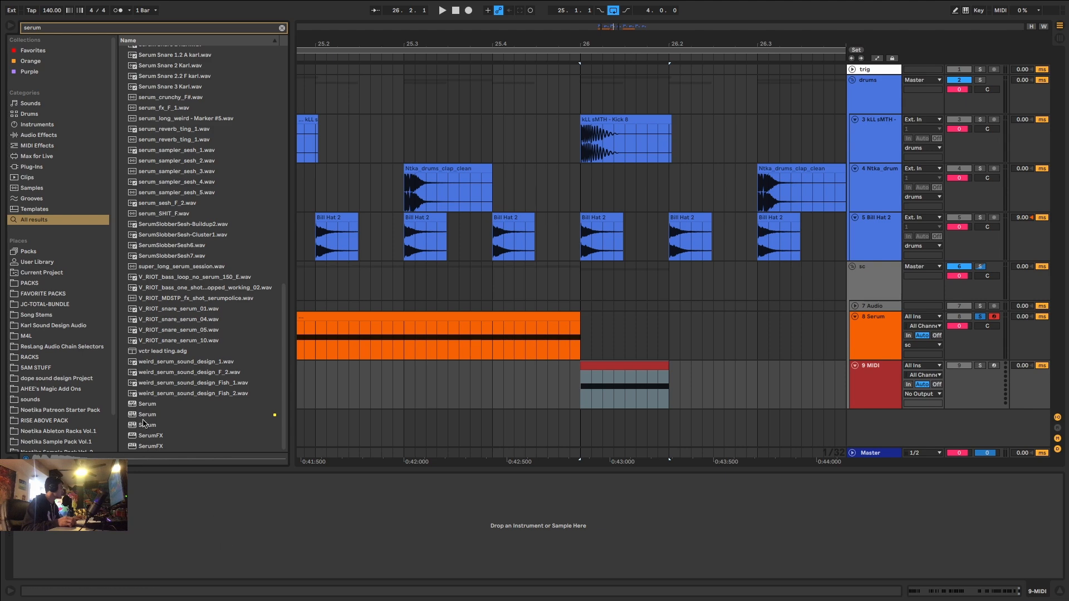
pyautogui.click(153, 415)
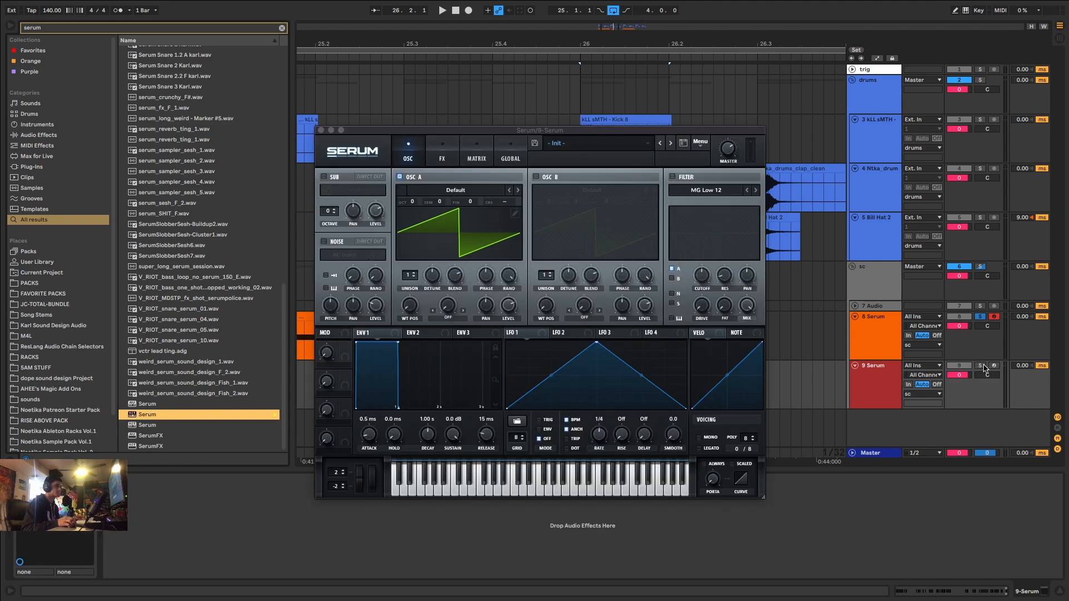
pyautogui.click(982, 366)
pyautogui.press('space')
pyautogui.press('space')
pyautogui.press('space')
pyautogui.press('space')
# Load the Basic Shapes wavetable from the Analog category into Osc A
pyautogui.click(461, 190)
pyautogui.moveTo(501, 202)
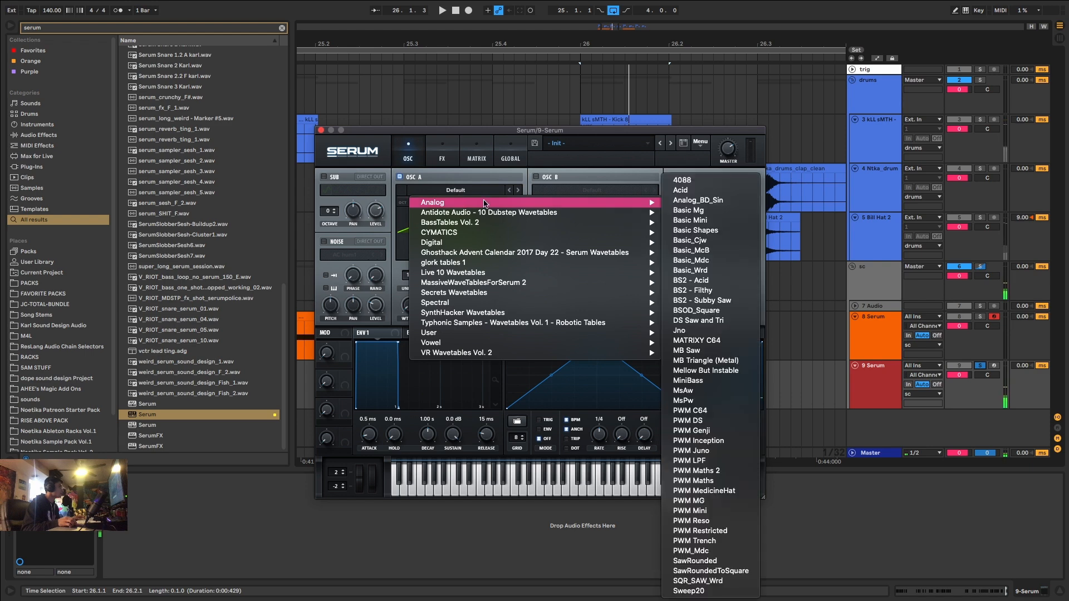
pyautogui.click(712, 214)
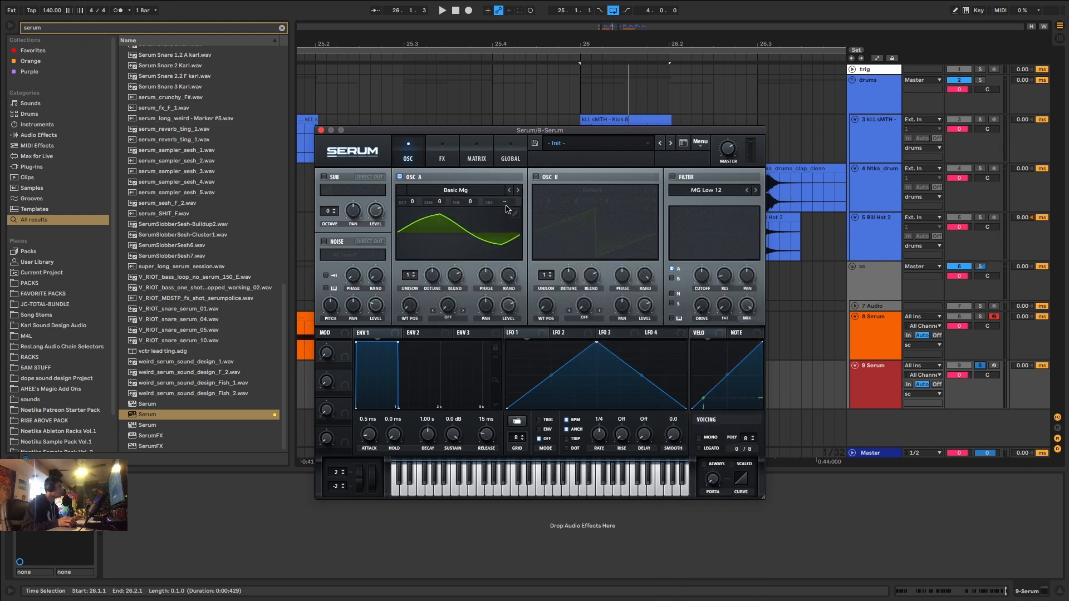
pyautogui.click(519, 190)
pyautogui.click(520, 189)
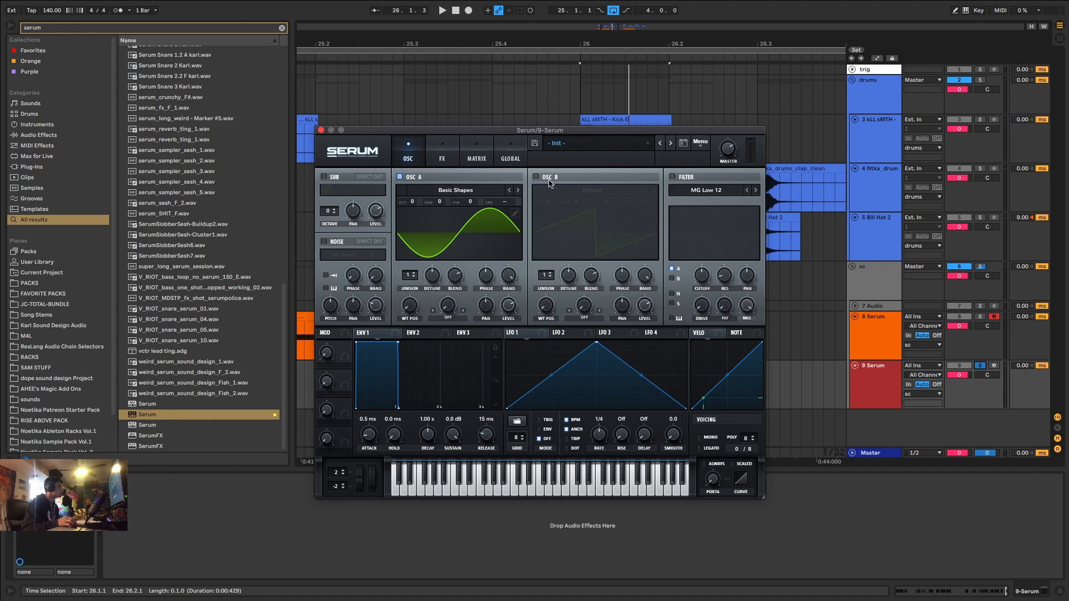
# Enable Osc B with the Digital wavetable HarmonicSeries, raise its wavetable position, and play the note
pyautogui.click(536, 177)
pyautogui.click(590, 185)
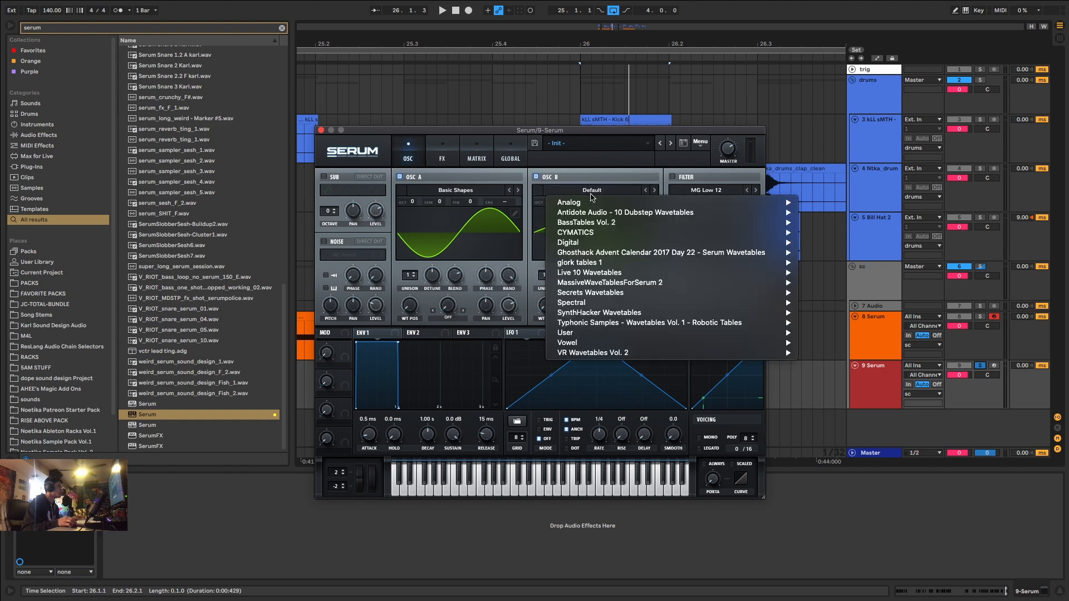
pyautogui.moveTo(611, 247)
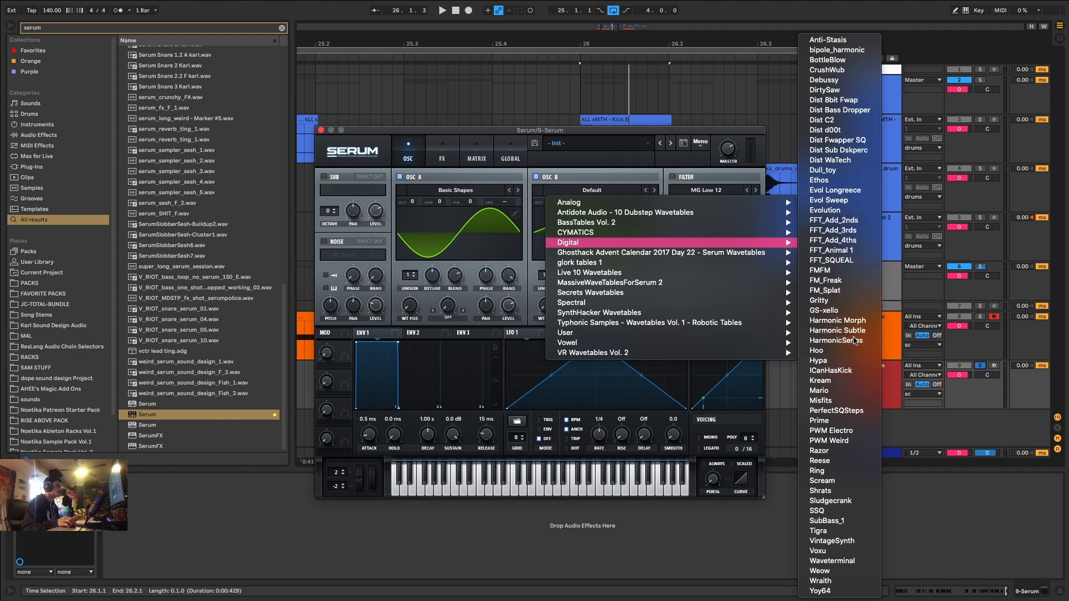
pyautogui.click(836, 340)
pyautogui.moveTo(715, 133); pyautogui.dragTo(536, 69)
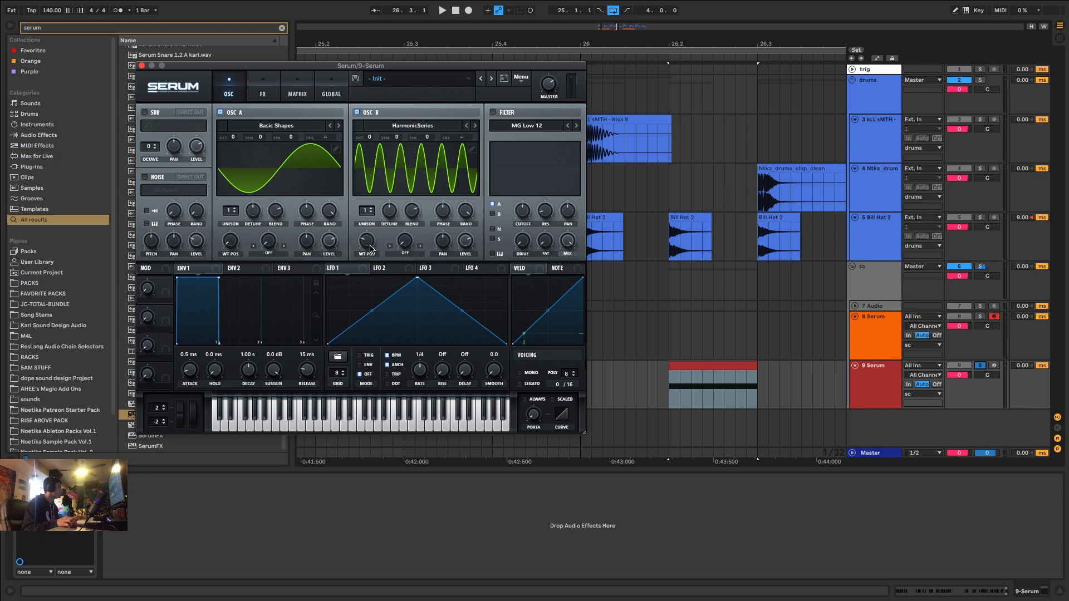
pyautogui.press('space')
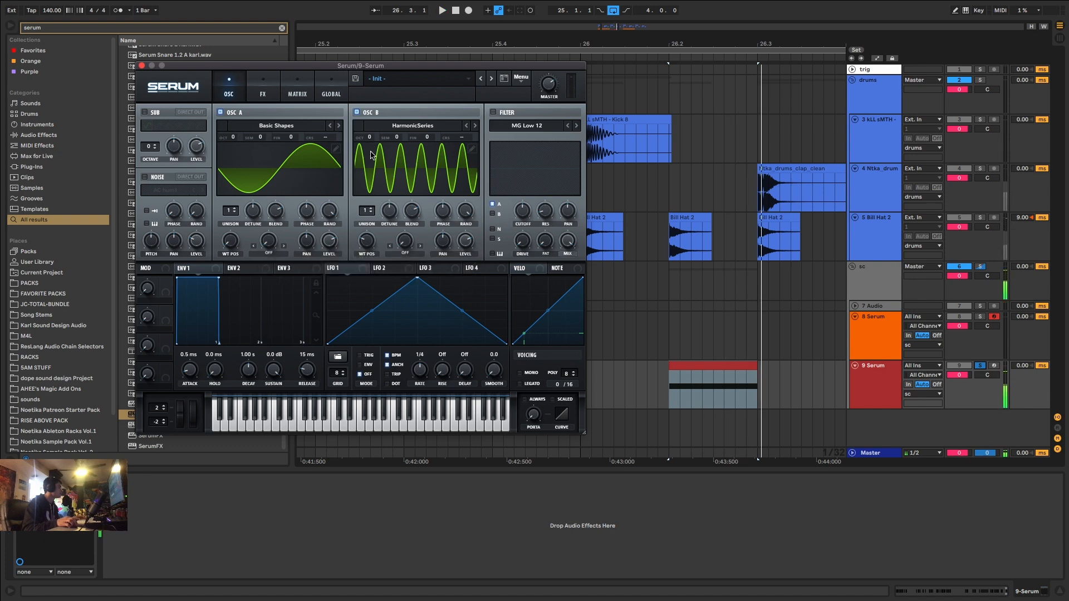
# Enable Serum's distortion effect and audition SoftClip, Diode 2 and HardClip before returning it to Tube
pyautogui.click(265, 90)
pyautogui.click(148, 130)
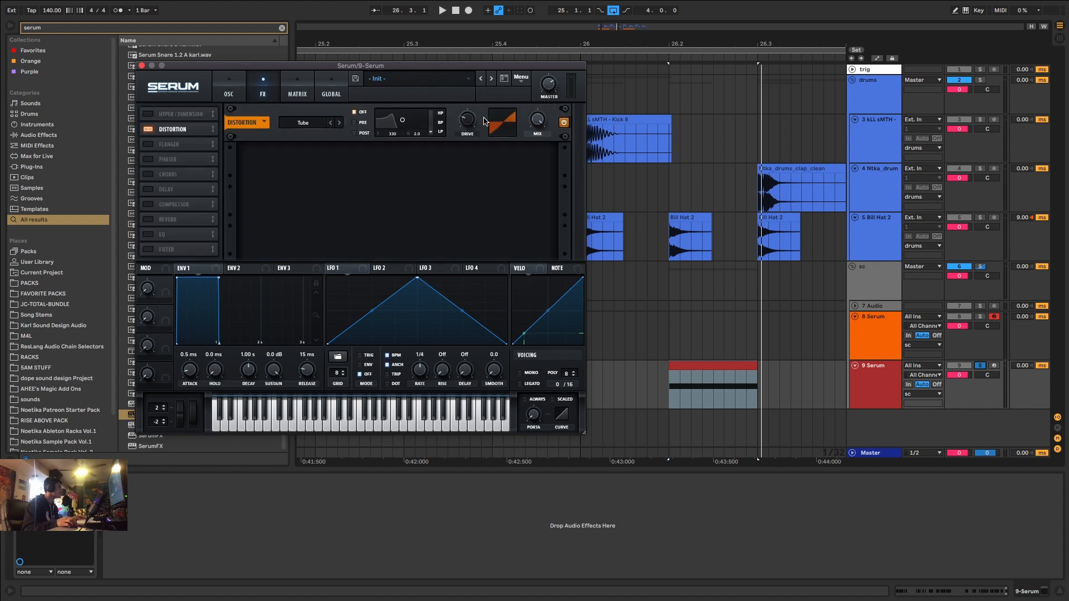
pyautogui.moveTo(466, 113)
pyautogui.press('space')
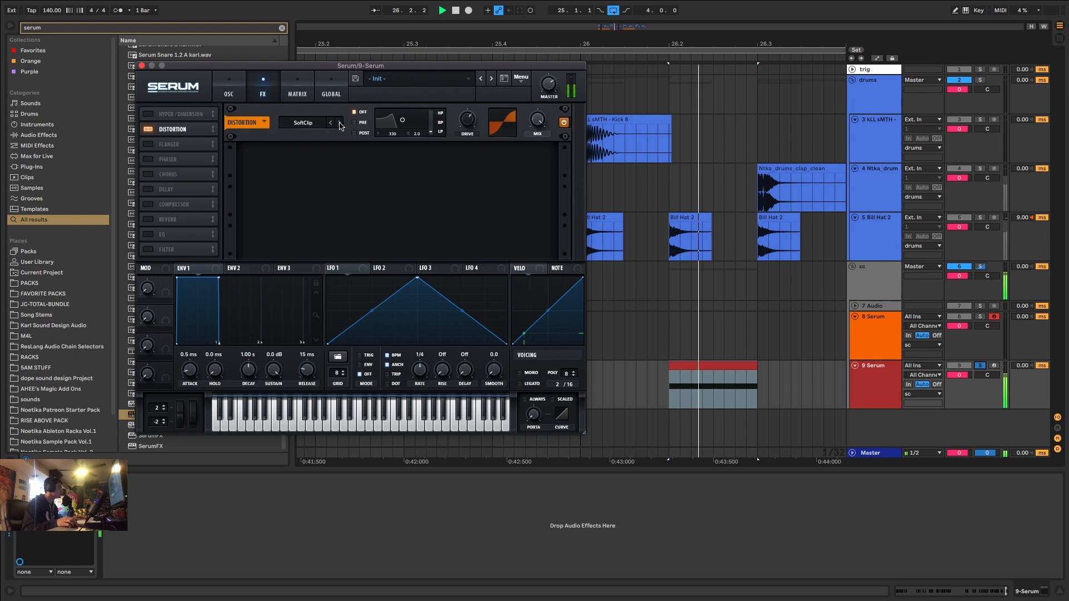
pyautogui.click(339, 122)
pyautogui.click(339, 123)
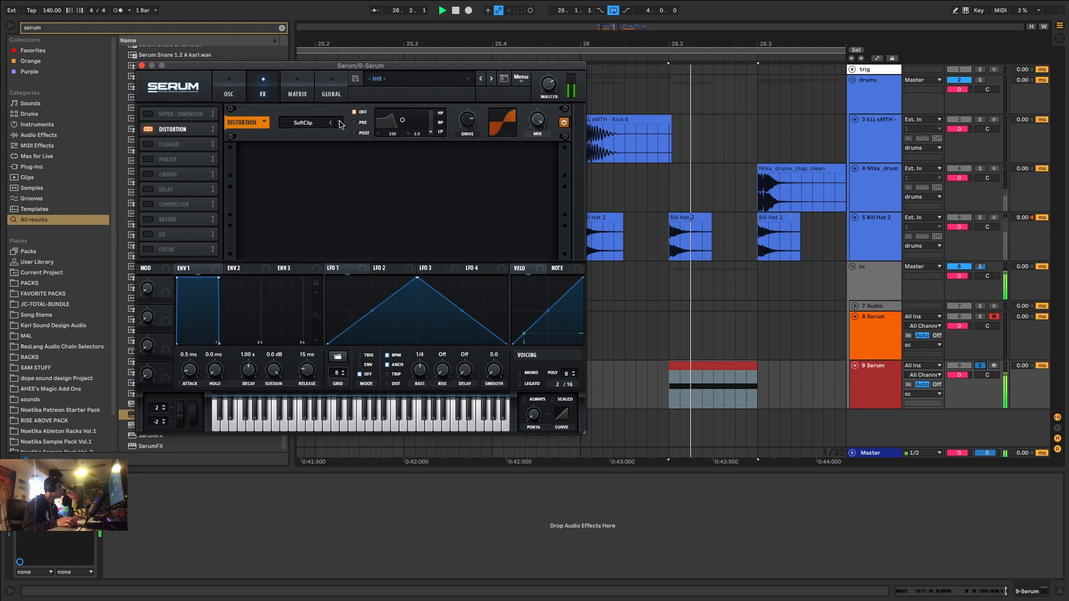
pyautogui.click(339, 123)
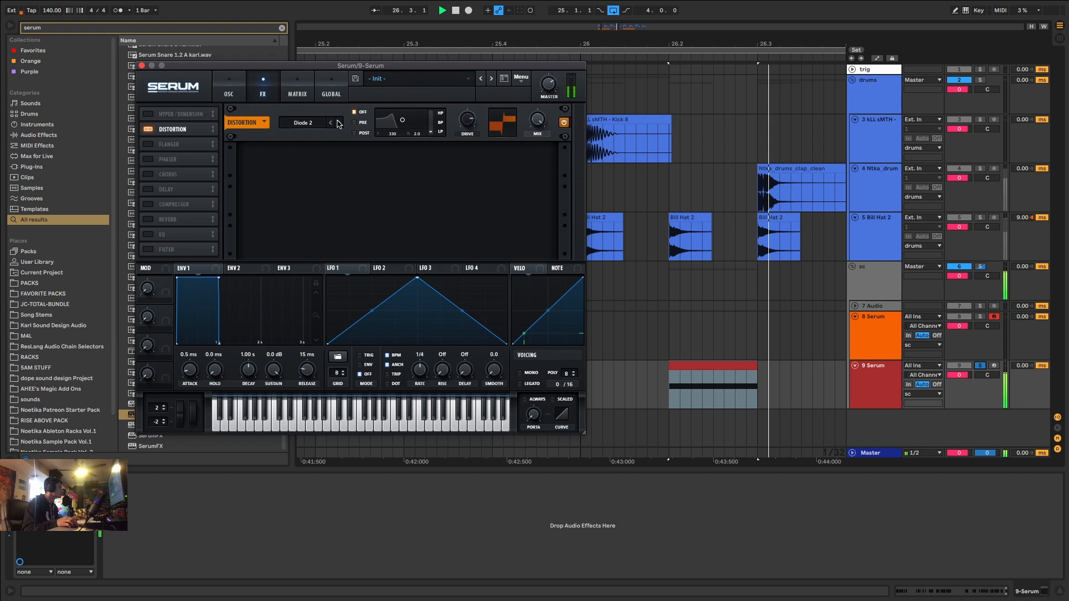
pyautogui.click(331, 124)
pyautogui.click(331, 124)
pyautogui.click(338, 122)
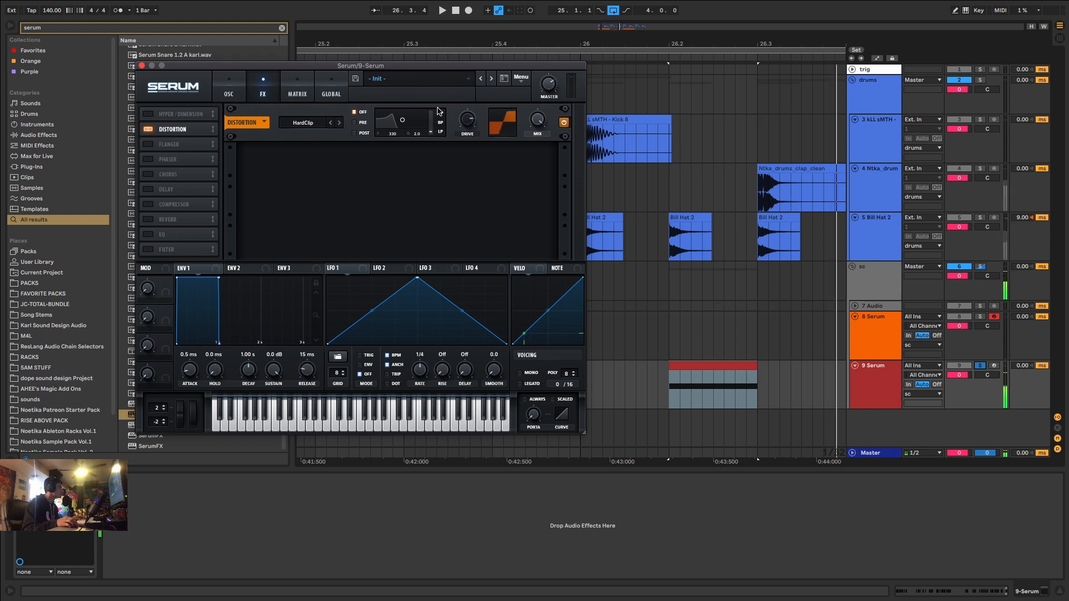
pyautogui.click(331, 123)
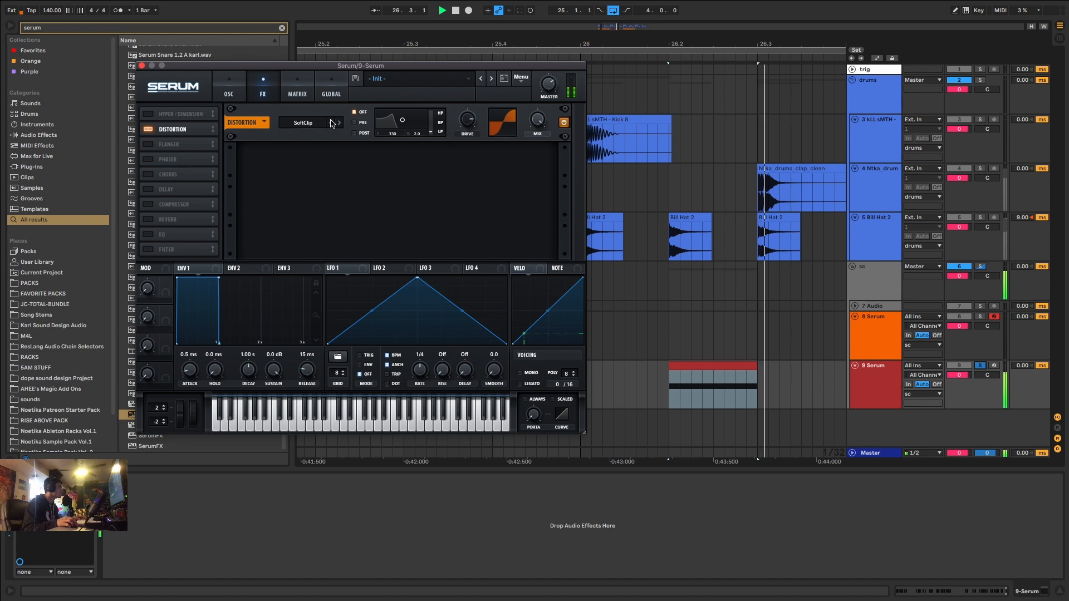
pyautogui.click(330, 123)
# Push the Tube distortion's drive up to 95% and audition the note several times
pyautogui.moveTo(467, 117)
pyautogui.mouseDown()
pyautogui.moveTo(487, 98)
pyautogui.moveTo(483, 128)
pyautogui.mouseUp()
pyautogui.press('space')
pyautogui.press('space')
pyautogui.press('space')
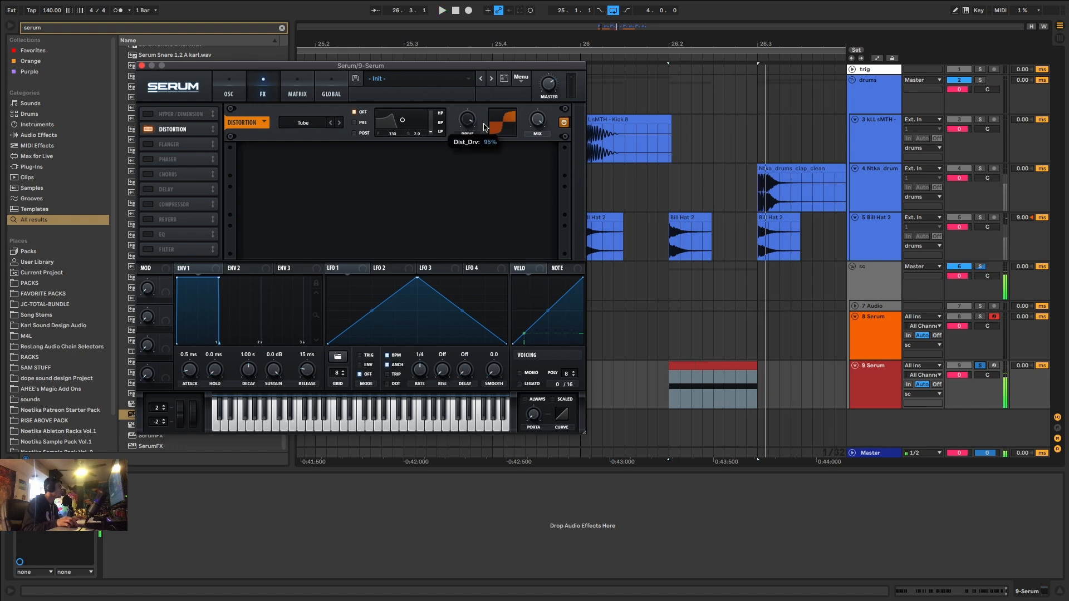
pyautogui.press('space')
pyautogui.press('space')
# Shift LFO 1's peak slightly earlier, set Osc B's wavetable position to 10, and play the note
pyautogui.click(216, 95)
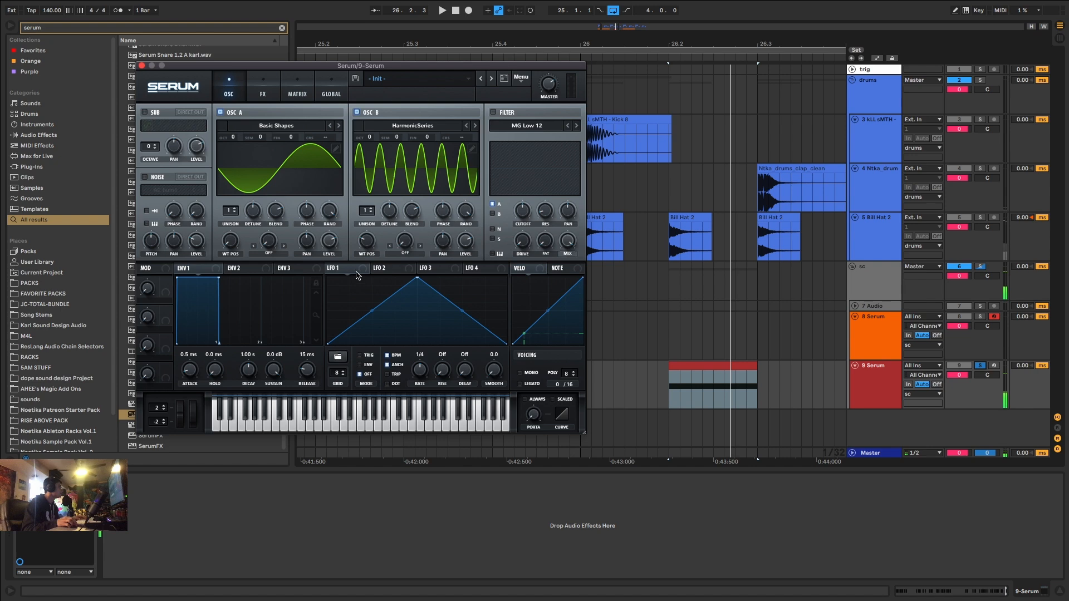
pyautogui.moveTo(419, 278); pyautogui.dragTo(409, 277)
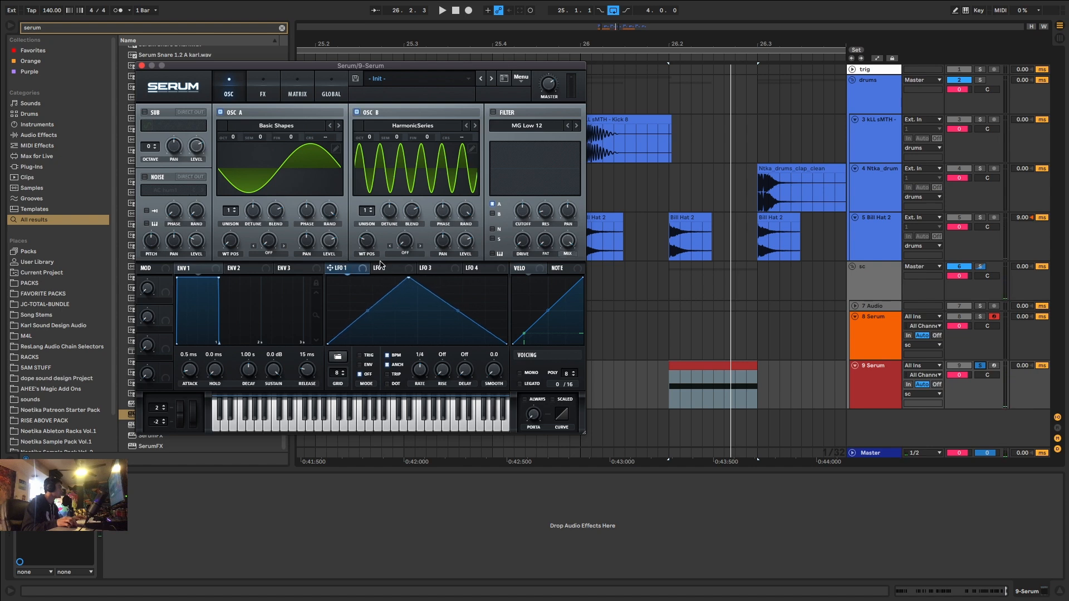
pyautogui.click(262, 95)
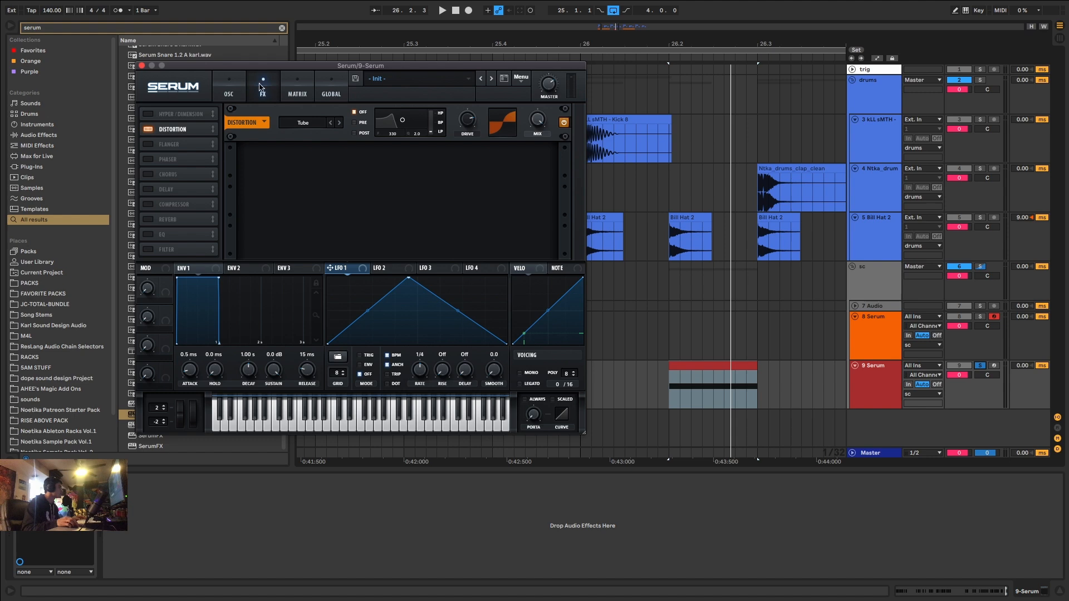
pyautogui.click(229, 89)
pyautogui.moveTo(369, 242); pyautogui.dragTo(372, 229)
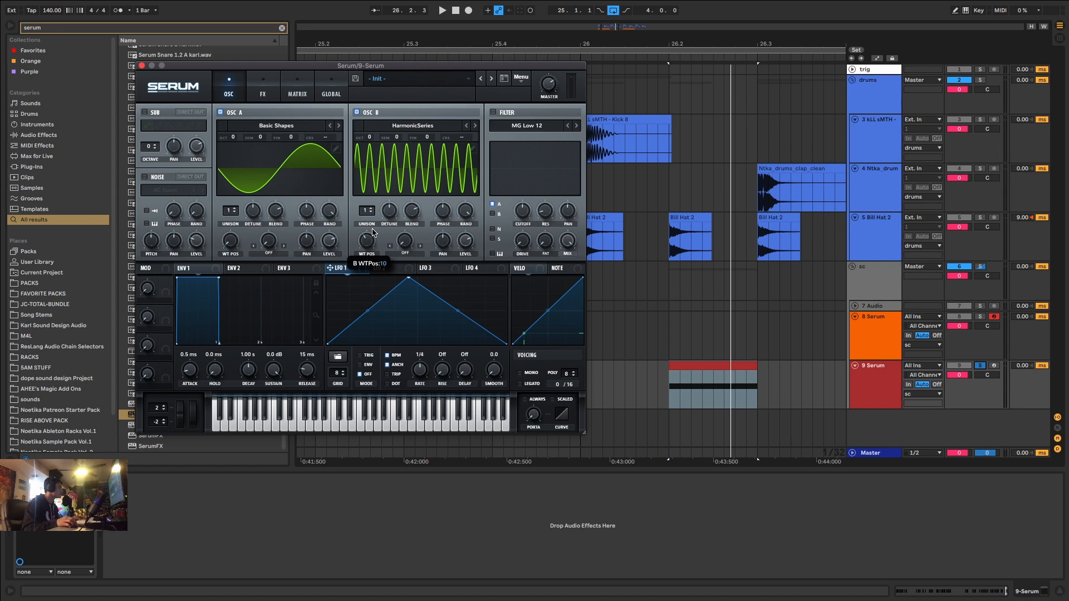
pyautogui.press('space')
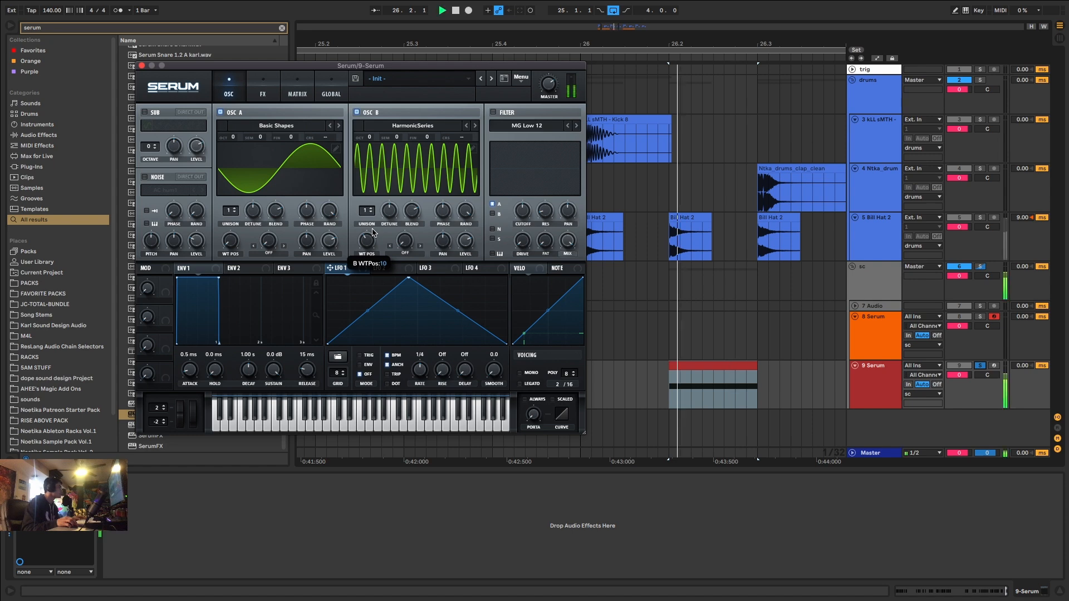
# Assign LFO 1 to the levels of Osc A and Osc B, set it to envelope mode, and play the one-beat clip
pyautogui.moveTo(372, 232); pyautogui.dragTo(329, 245)
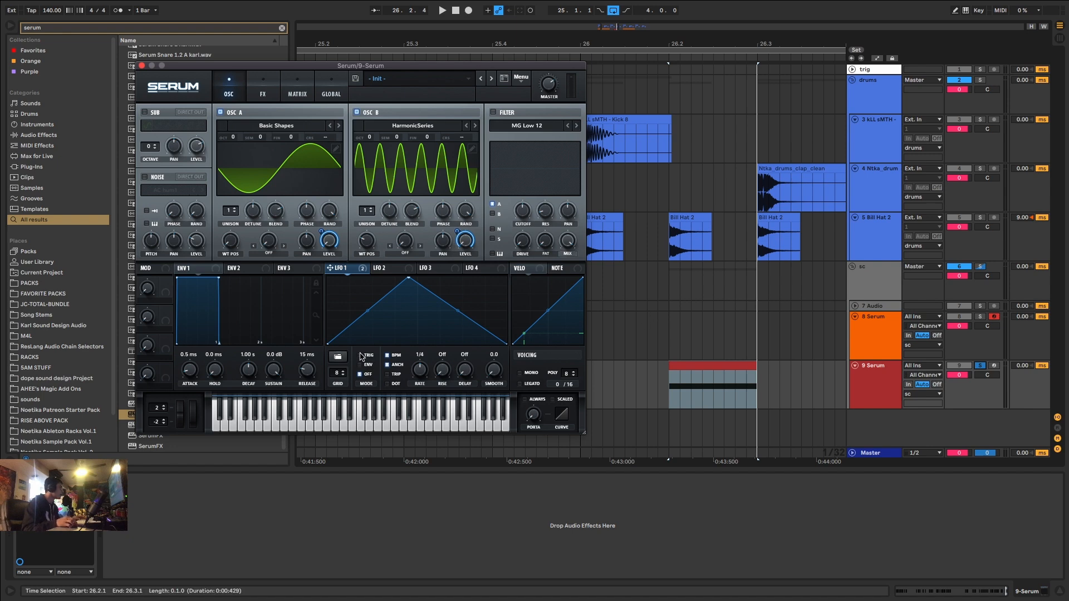
pyautogui.click(719, 363)
pyautogui.press('space')
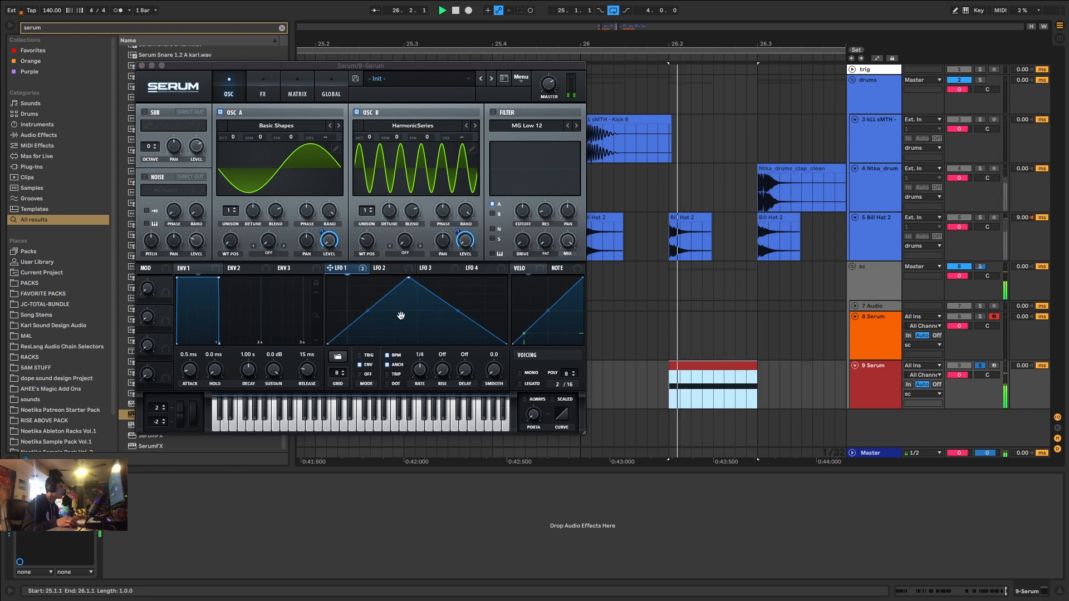
# Reshape LFO 1 with an added point into a fast rise and gradual fall, and set Osc B's wavetable position to 7
pyautogui.doubleClick(377, 298)
pyautogui.moveTo(377, 298); pyautogui.dragTo(424, 279)
pyautogui.press('space')
pyautogui.moveTo(373, 239); pyautogui.dragTo(372, 238)
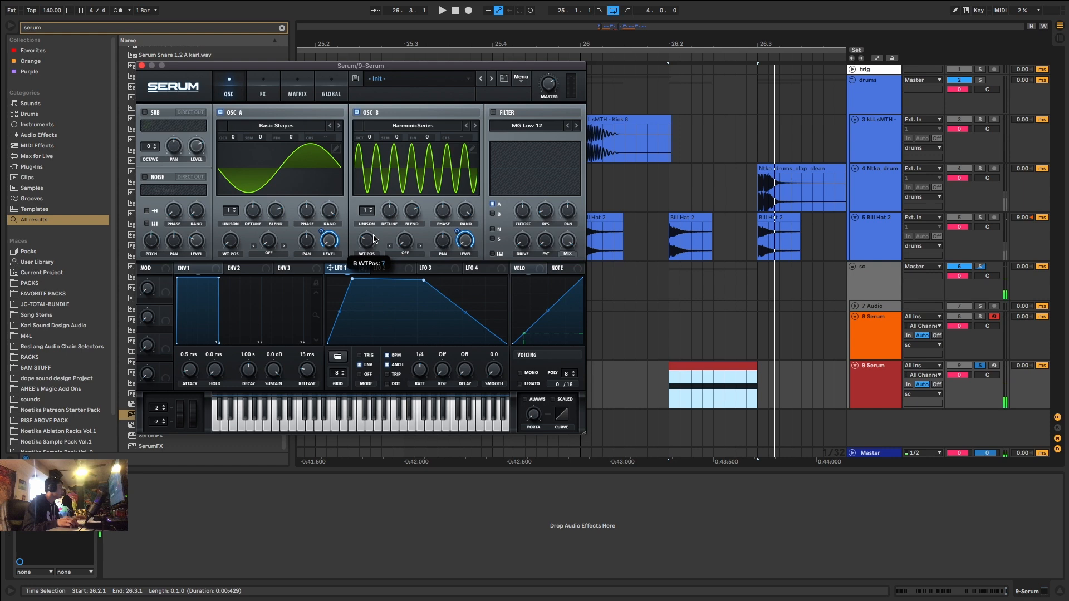
pyautogui.moveTo(442, 285); pyautogui.dragTo(451, 297)
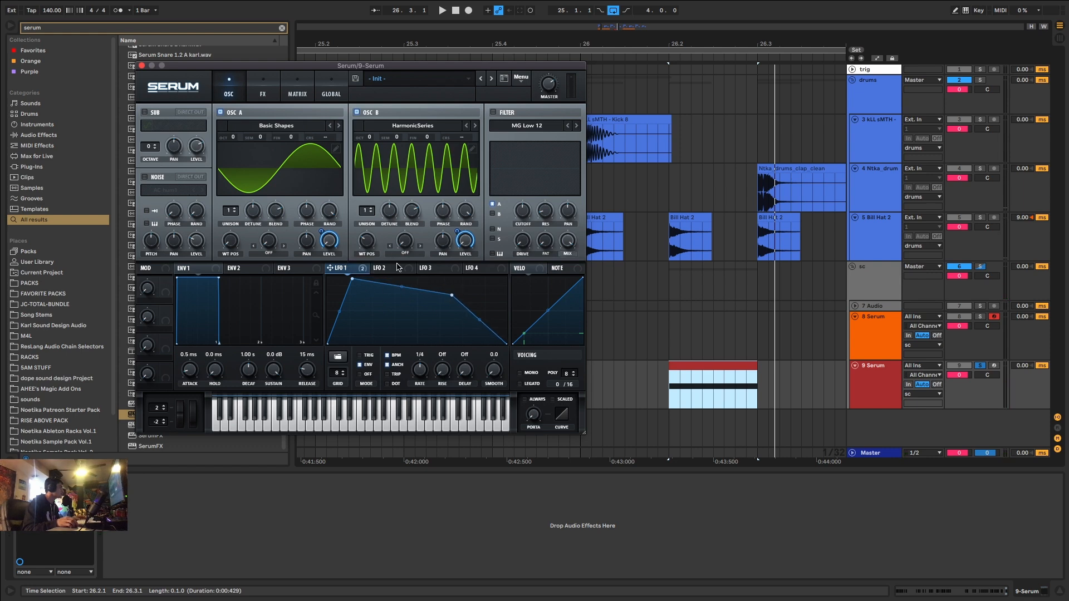
# Try small changes to Osc B's wavetable position while repeatedly replaying the one-beat clip
pyautogui.moveTo(370, 247)
pyautogui.mouseDown()
pyautogui.moveTo(374, 237)
pyautogui.moveTo(366, 257)
pyautogui.moveTo(366, 245)
pyautogui.mouseUp()
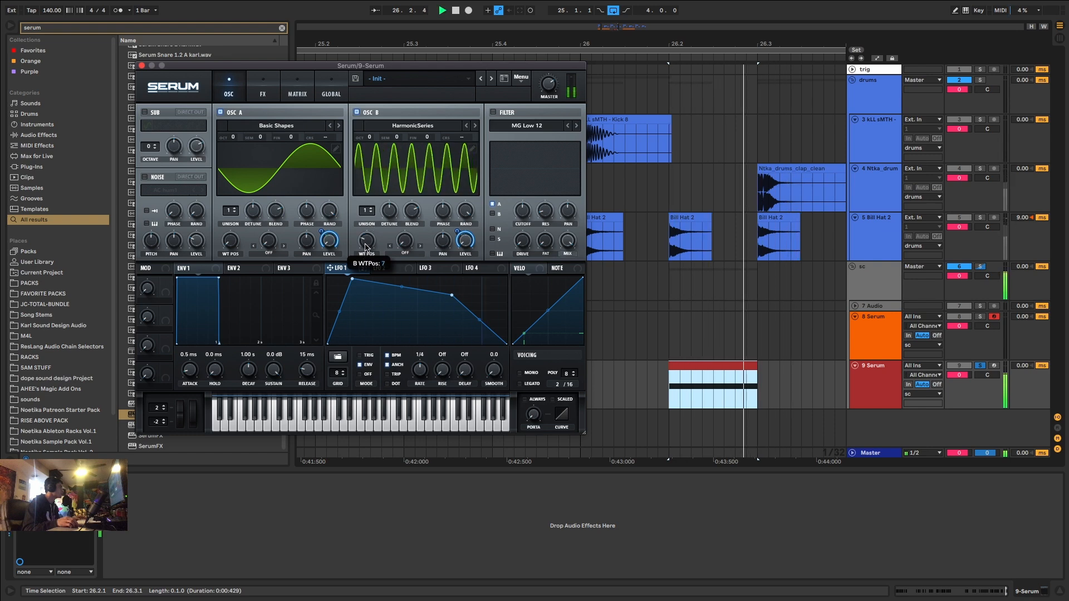
pyautogui.moveTo(372, 133); pyautogui.dragTo(372, 136)
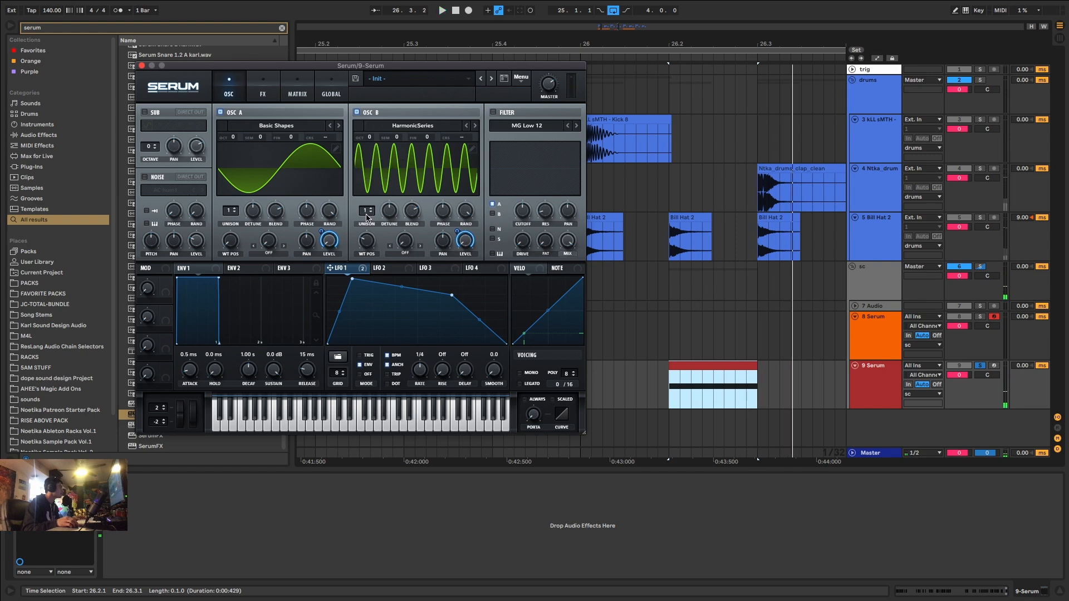
pyautogui.moveTo(367, 237); pyautogui.dragTo(371, 234)
pyautogui.press('space')
pyautogui.press('space')
pyautogui.press('space')
pyautogui.press('space')
pyautogui.press('space')
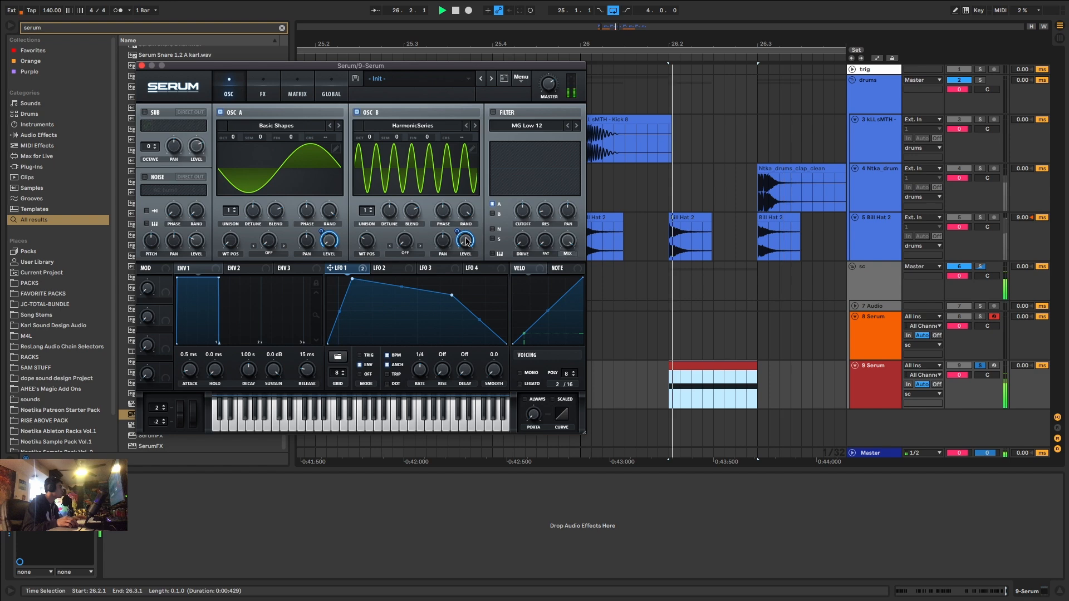
pyautogui.press('space')
pyautogui.press('space')
pyautogui.press('space')
# Assign LFO 2 to Osc B's level and reshape it into a slow rising ramp in envelope mode
pyautogui.click(384, 269)
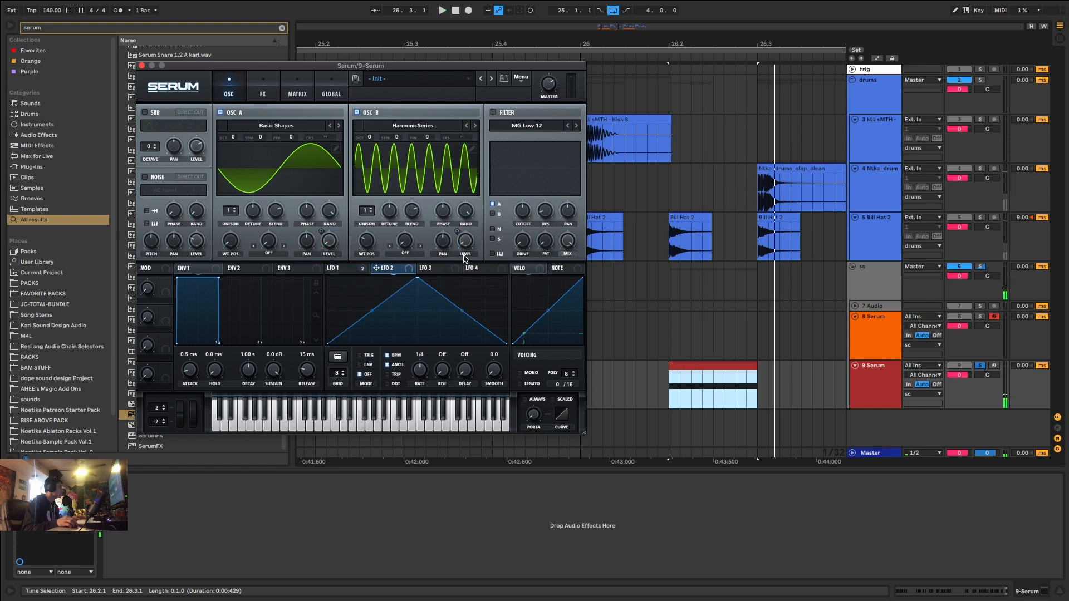
pyautogui.moveTo(467, 235); pyautogui.dragTo(467, 246)
pyautogui.moveTo(429, 284); pyautogui.dragTo(507, 305)
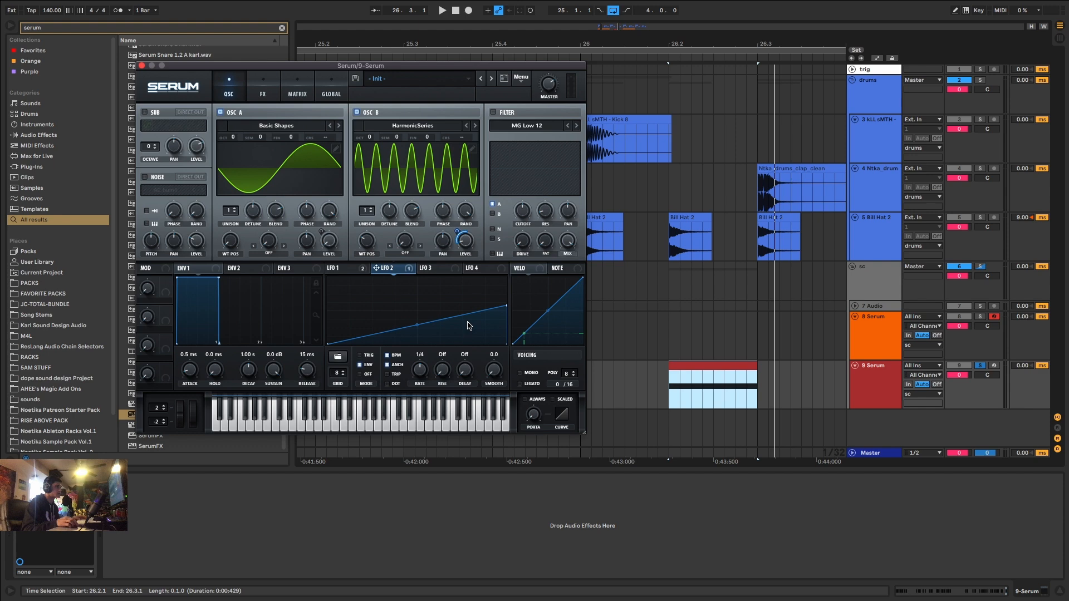
# Add a high peak point to LFO 2 before its end and adjust Osc B's level while the clip plays
pyautogui.press('space')
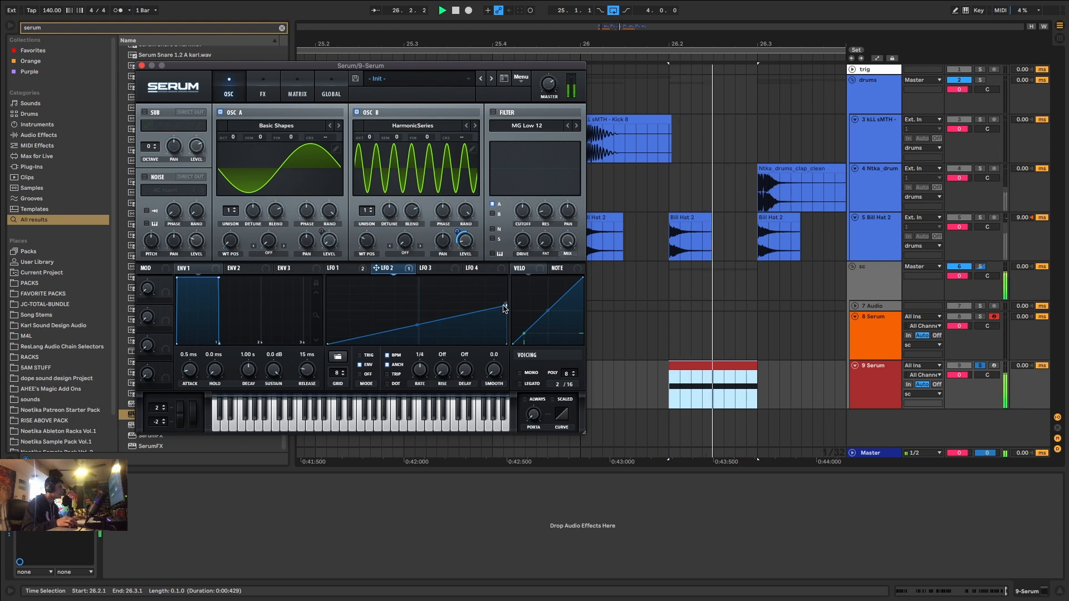
pyautogui.moveTo(506, 305)
pyautogui.mouseDown()
pyautogui.moveTo(509, 284)
pyautogui.moveTo(439, 277)
pyautogui.moveTo(513, 289)
pyautogui.mouseUp()
pyautogui.doubleClick(467, 291)
pyautogui.moveTo(458, 229); pyautogui.dragTo(469, 238)
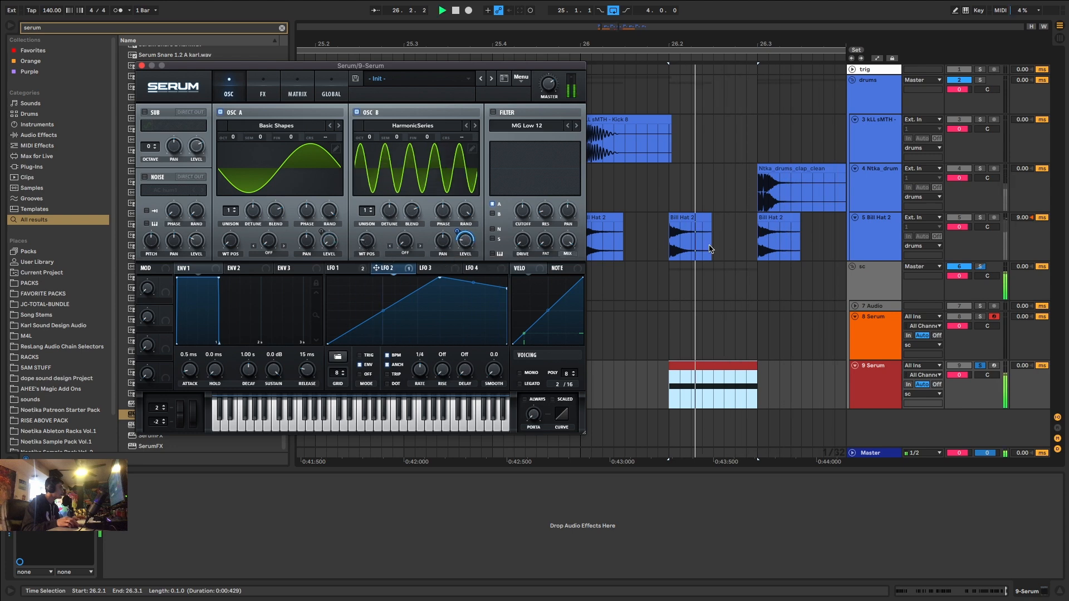
# Raise LFO 1's second point to form a flat plateau before the falloff, and increase Osc B's wavetable position
pyautogui.click(338, 268)
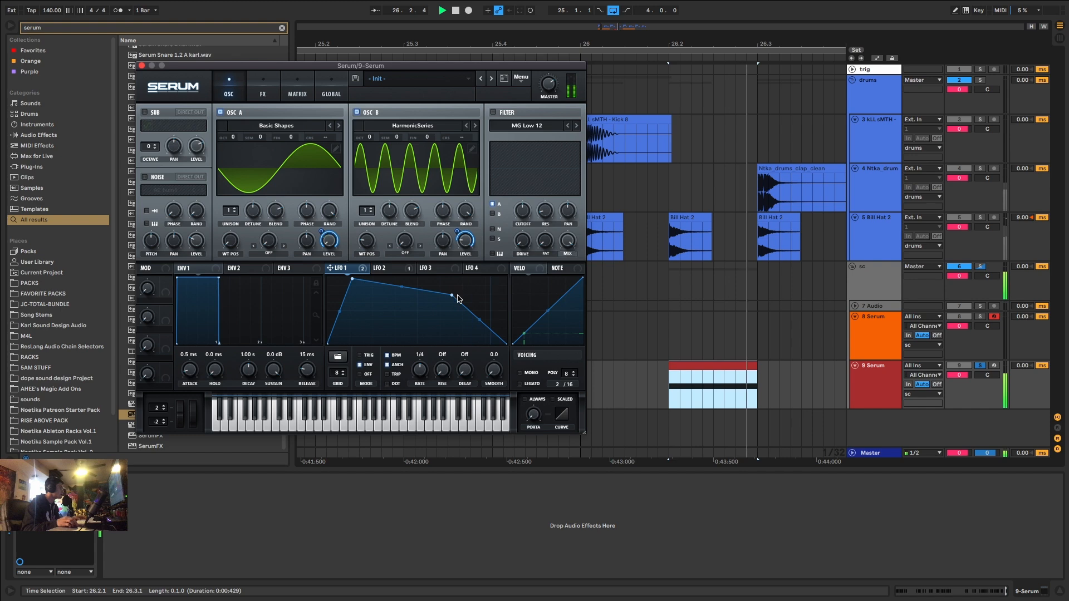
pyautogui.press('space')
pyautogui.moveTo(451, 294); pyautogui.dragTo(448, 277)
pyautogui.press('space')
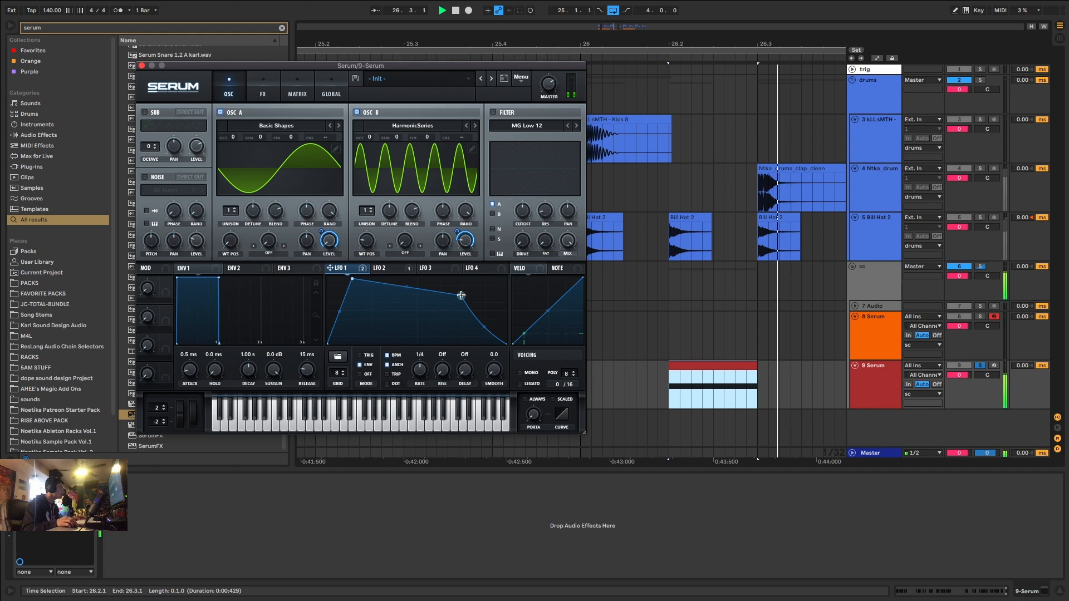
pyautogui.moveTo(446, 263); pyautogui.dragTo(450, 279)
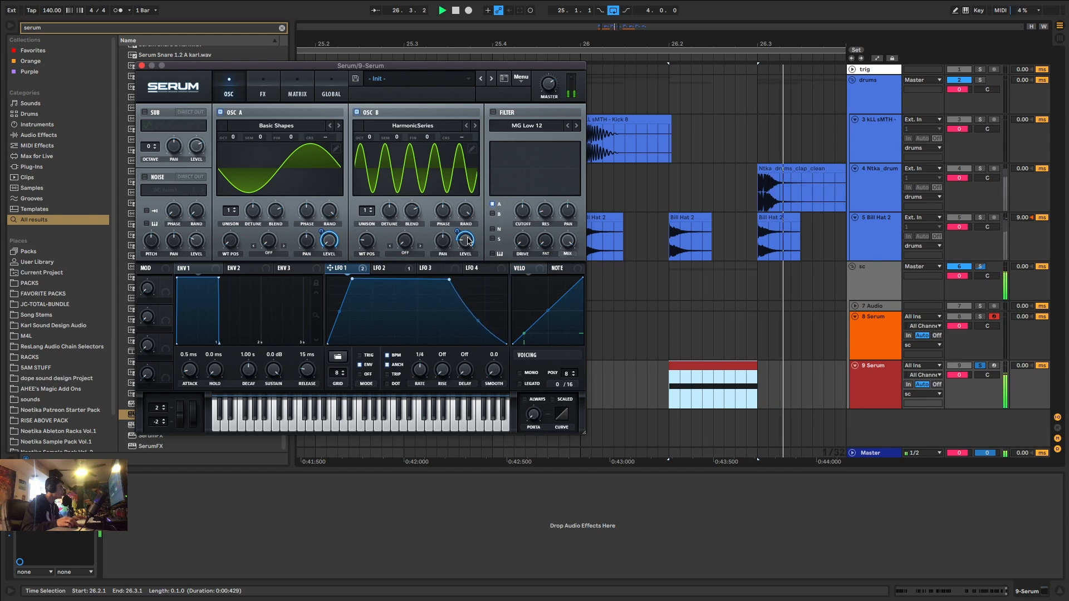
pyautogui.moveTo(367, 245); pyautogui.dragTo(368, 239)
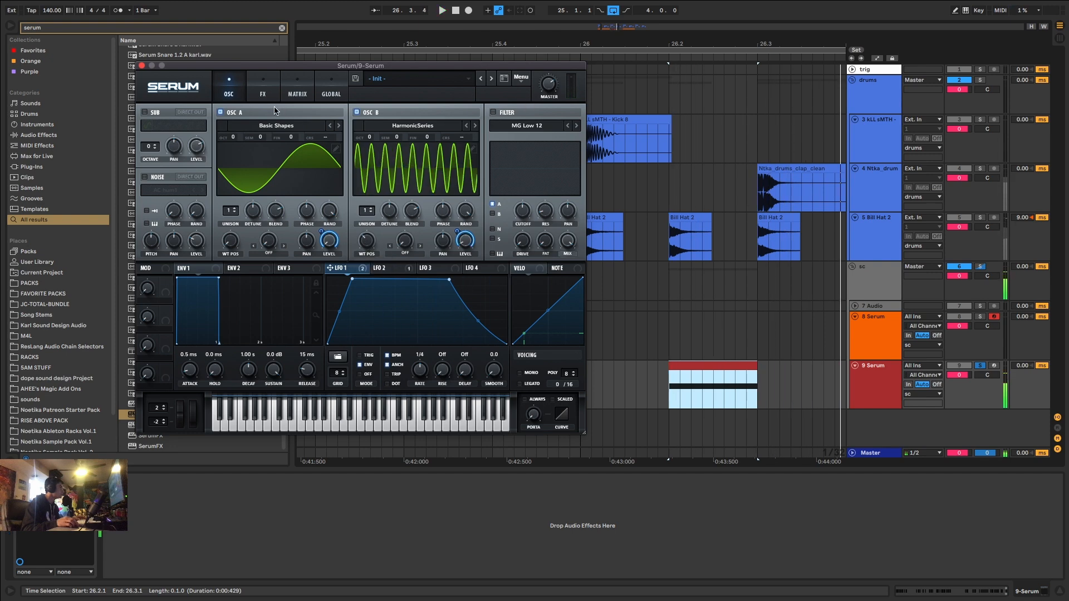
# Enable Serum's compressor after the distortion in multiband mode and adjust its gain and mix
pyautogui.click(263, 90)
pyautogui.click(148, 205)
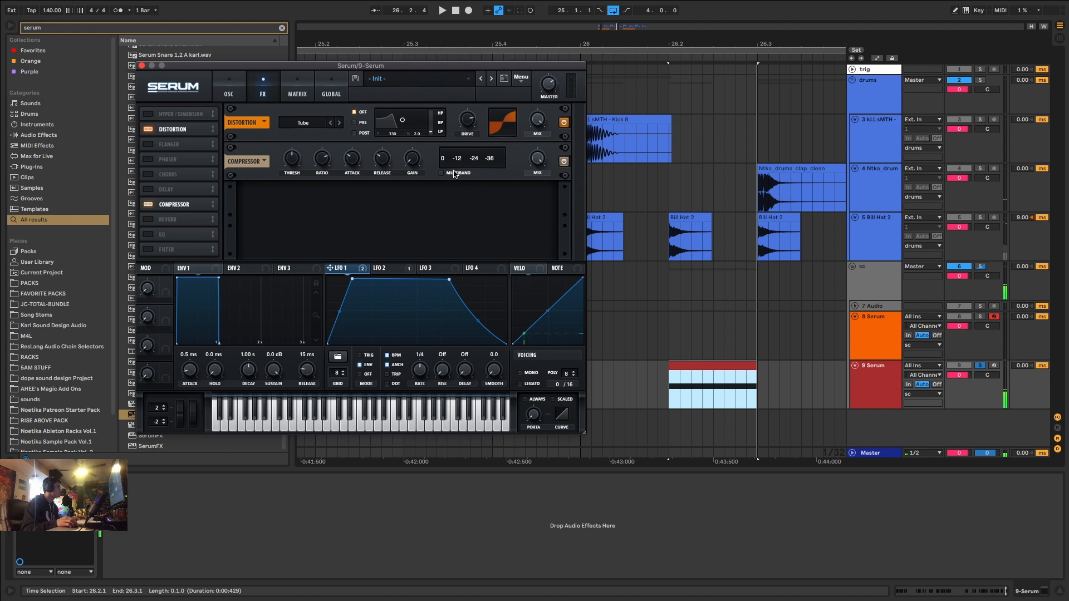
pyautogui.moveTo(413, 159); pyautogui.dragTo(413, 166)
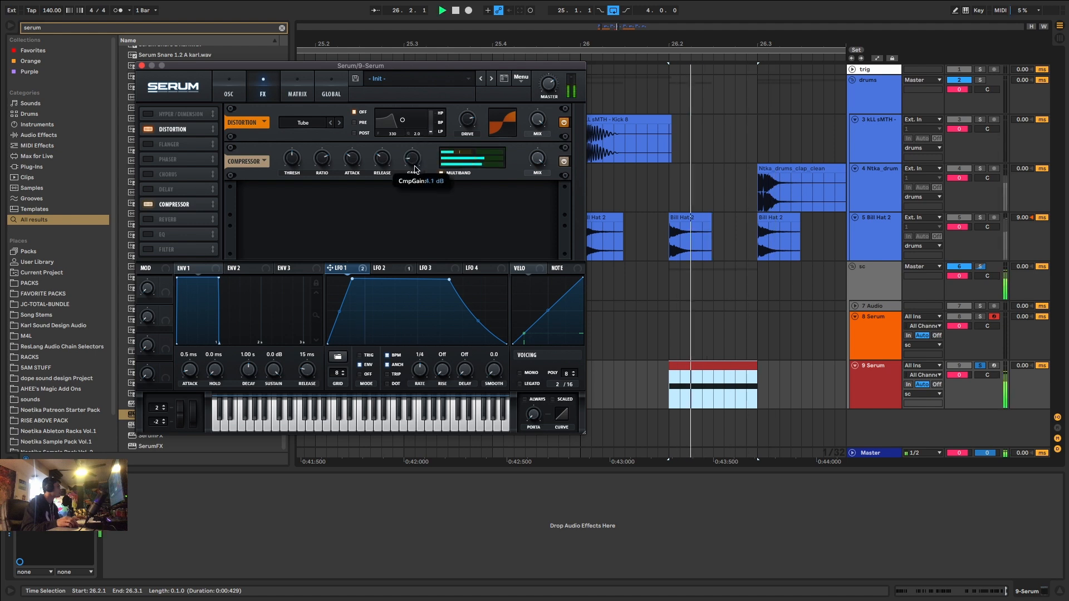
pyautogui.moveTo(534, 164); pyautogui.dragTo(534, 167)
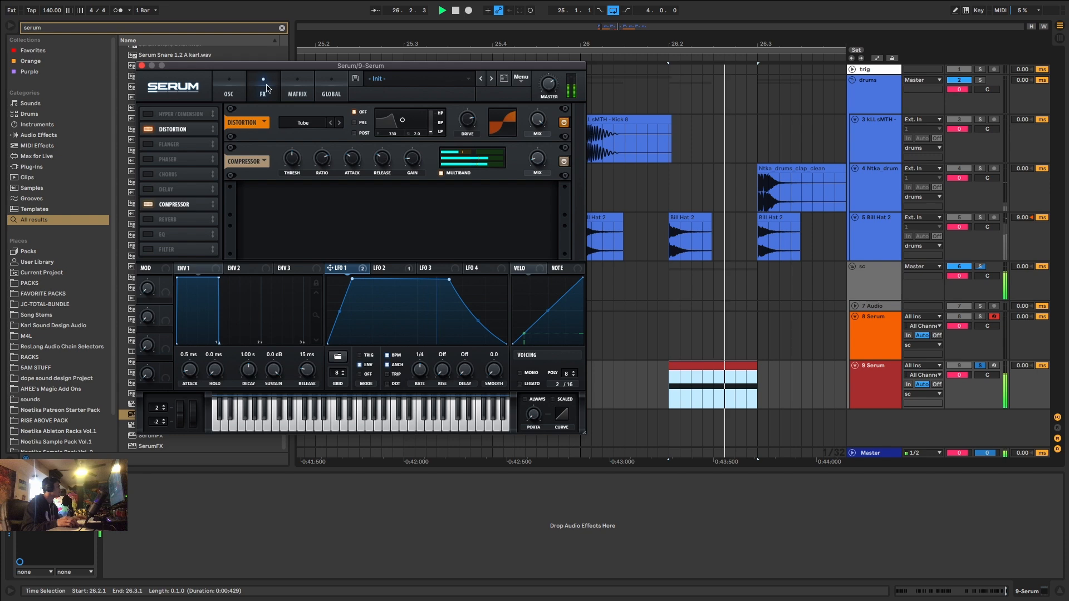
pyautogui.click(230, 87)
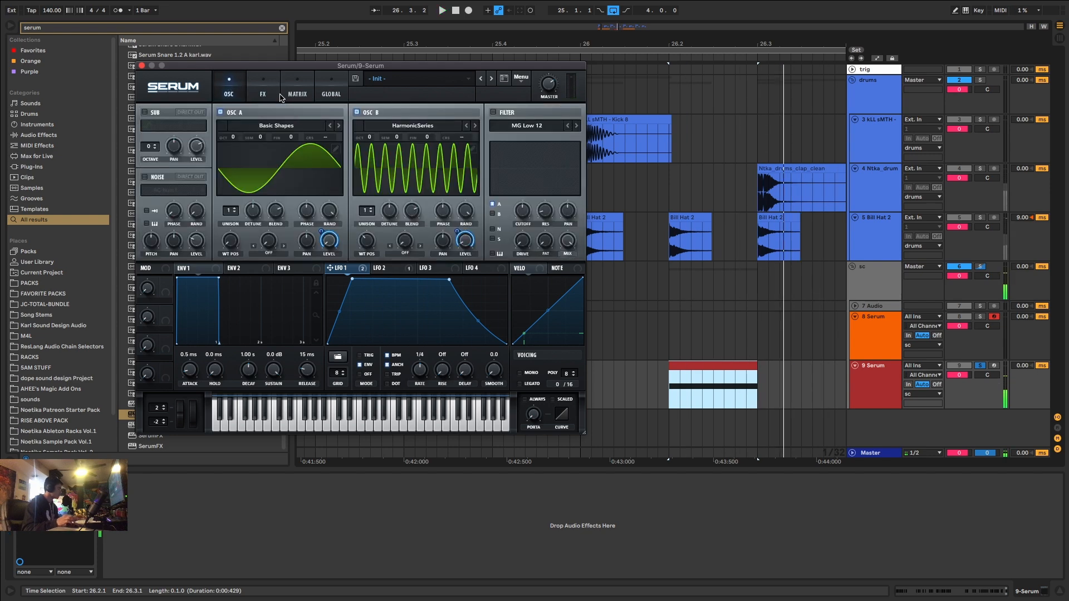
# Find the stock Reverb and add it to the 9 Serum track, with its input filter at 3.01 kHz and dry/wet at 0%
pyautogui.press('super+f')
pyautogui.write('reverb')
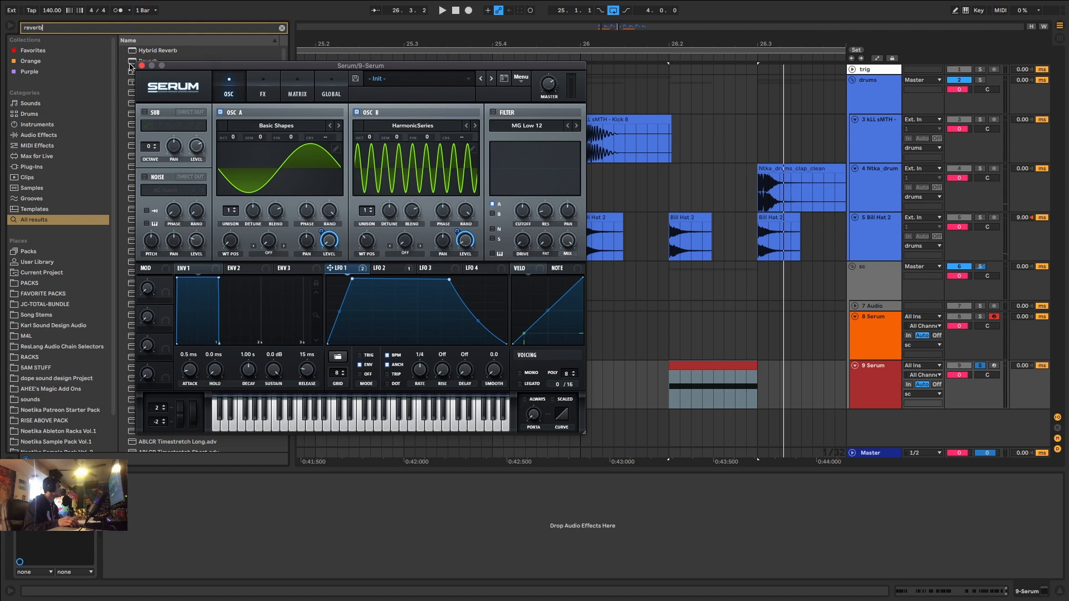
pyautogui.moveTo(180, 69); pyautogui.dragTo(255, 57)
pyautogui.moveTo(148, 61); pyautogui.dragTo(232, 557)
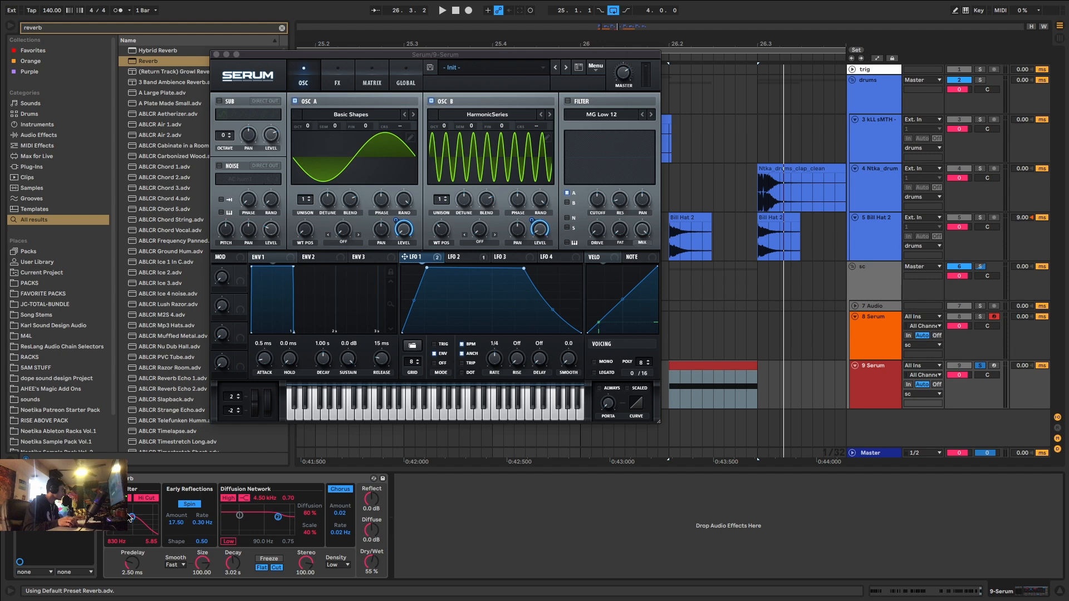
# Automate the reverb's dry/wet to rise from 0% midway through the clip to its end, and fall back to 0% by bar 27
pyautogui.press('a')
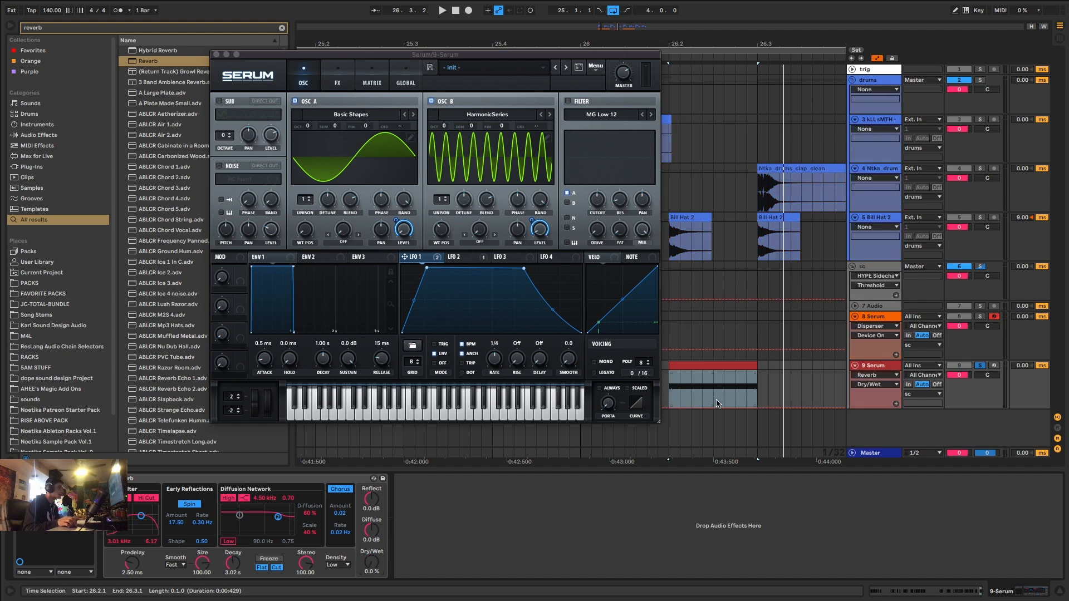
pyautogui.click(715, 408)
pyautogui.moveTo(720, 408); pyautogui.dragTo(714, 407)
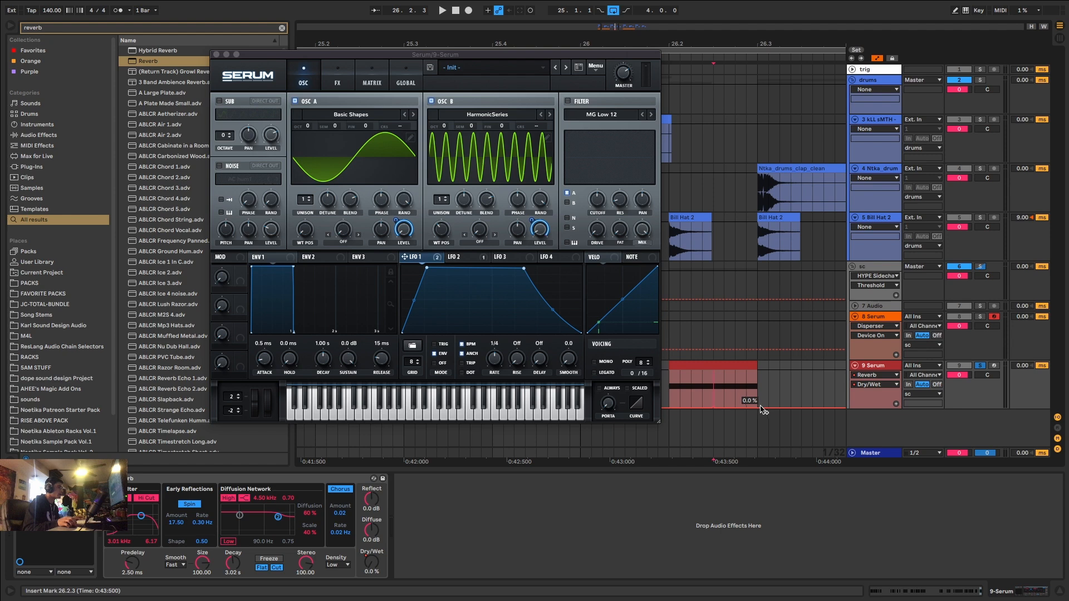
pyautogui.press('space')
pyautogui.moveTo(769, 371); pyautogui.dragTo(821, 408)
pyautogui.click(721, 366)
pyautogui.press('space')
pyautogui.press('space')
pyautogui.scroll(-3, 732, 384)
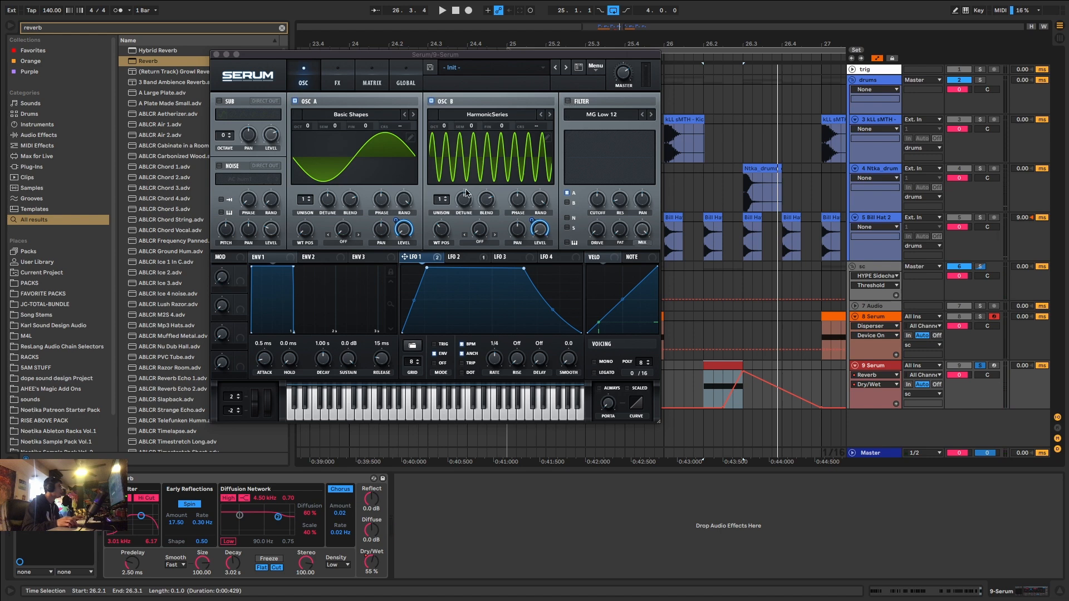
# Lower Osc B's wavetable position and replay the clip with the reverb tail
pyautogui.click(445, 232)
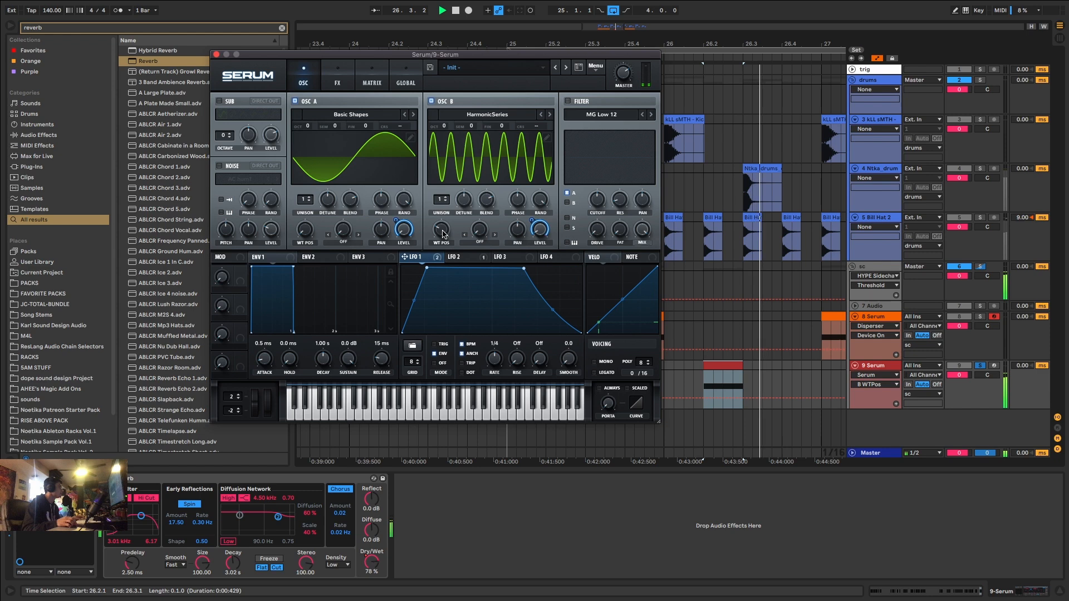
pyautogui.moveTo(445, 231); pyautogui.dragTo(440, 231)
pyautogui.press('space')
pyautogui.press('space')
pyautogui.press('space')
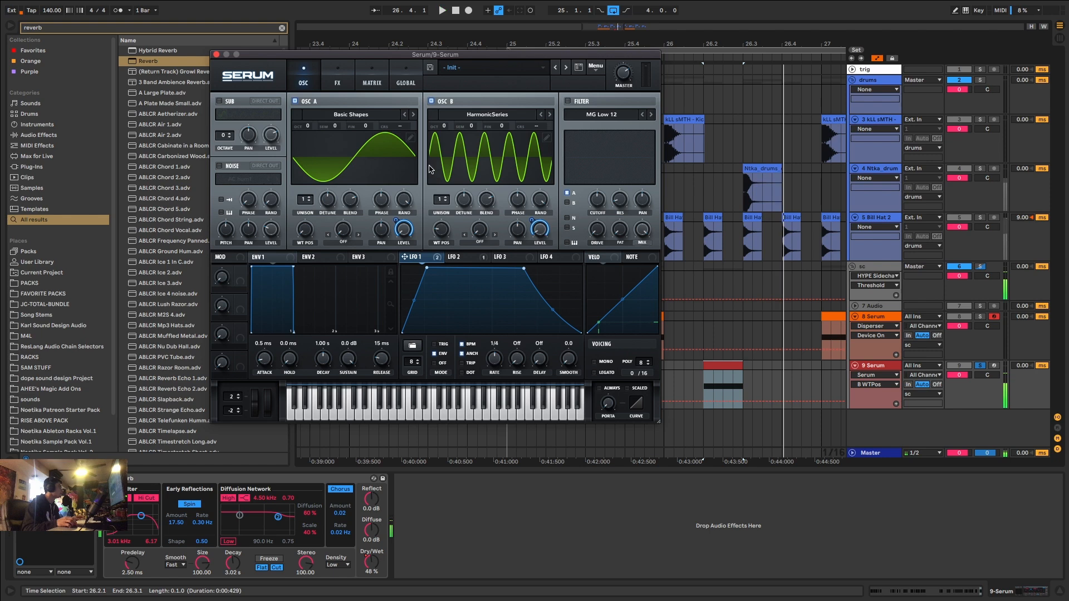
# Set the distortion drive to 79% and change the distortion type to SoftClip
pyautogui.click(337, 82)
pyautogui.press('space')
pyautogui.click(539, 109)
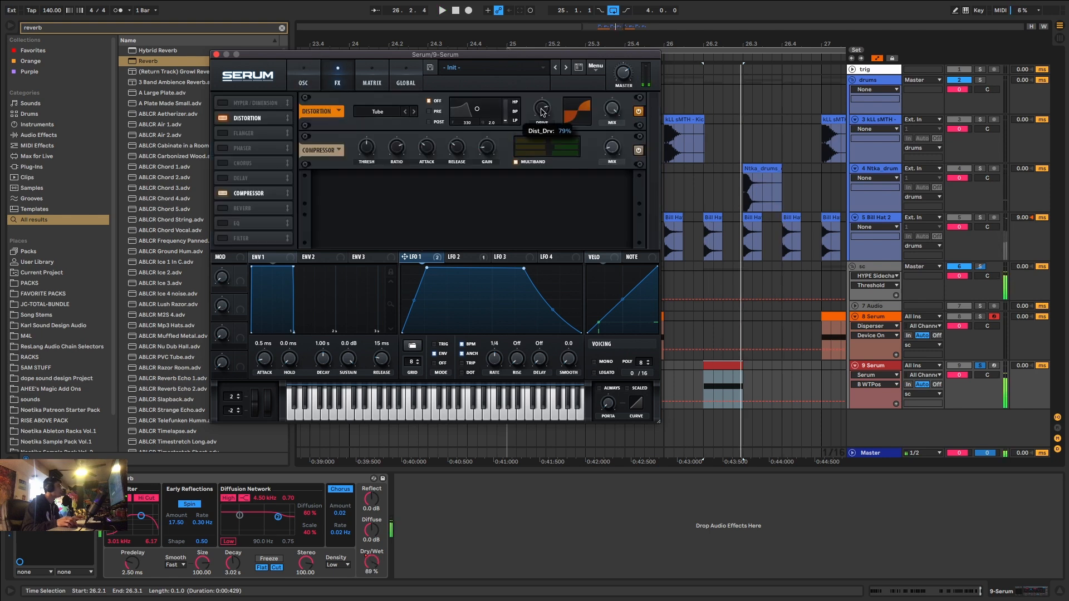
pyautogui.press('space')
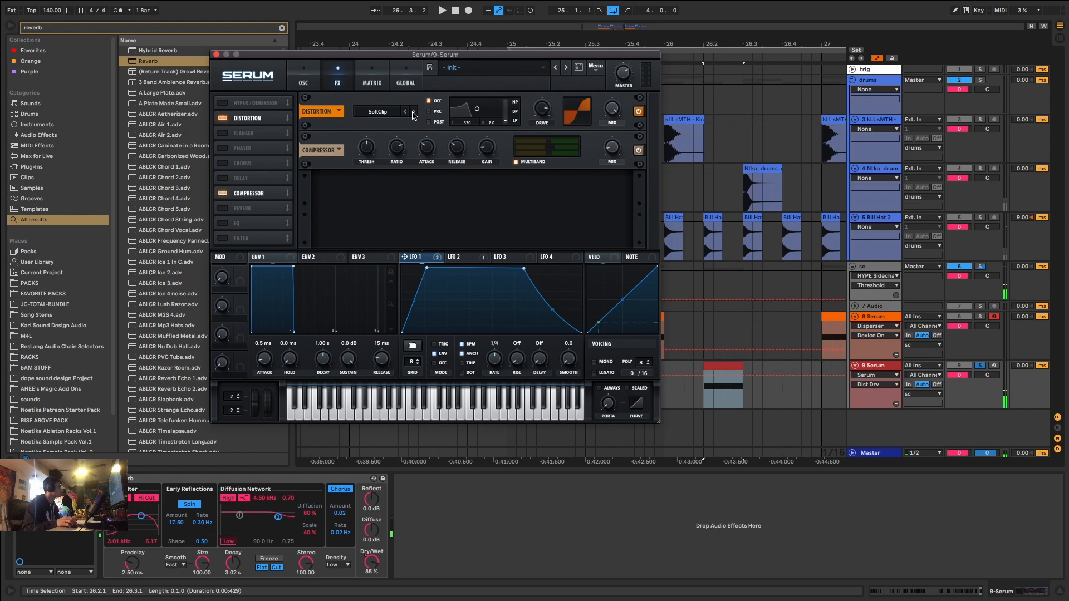
# Audition the distortion types from SoftClip and Tube through Diode 2 while replaying the clip, and select Diode 2
pyautogui.click(304, 78)
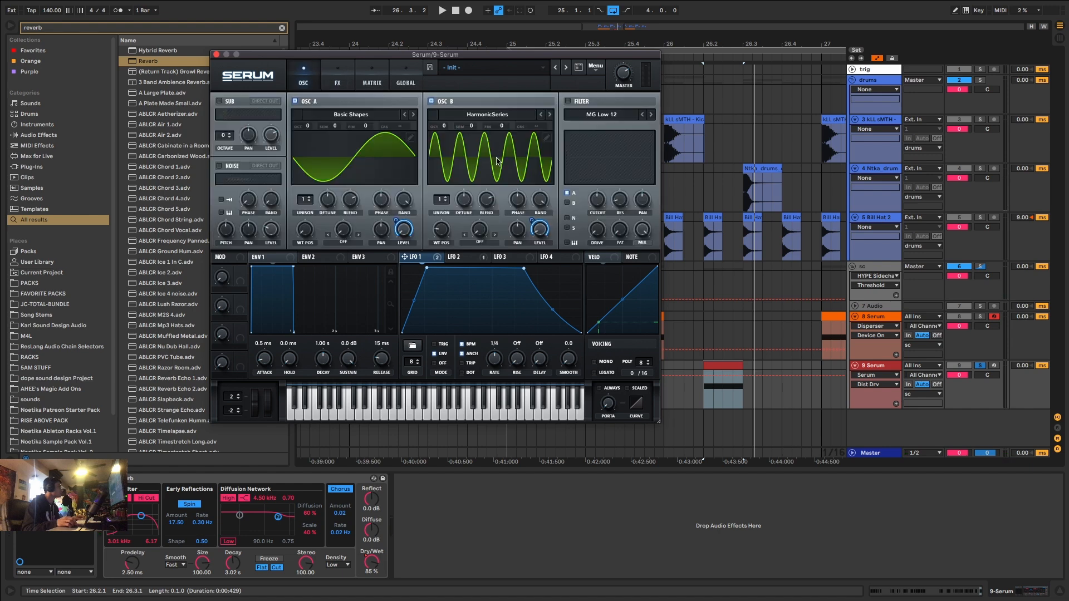
pyautogui.click(339, 79)
pyautogui.click(406, 112)
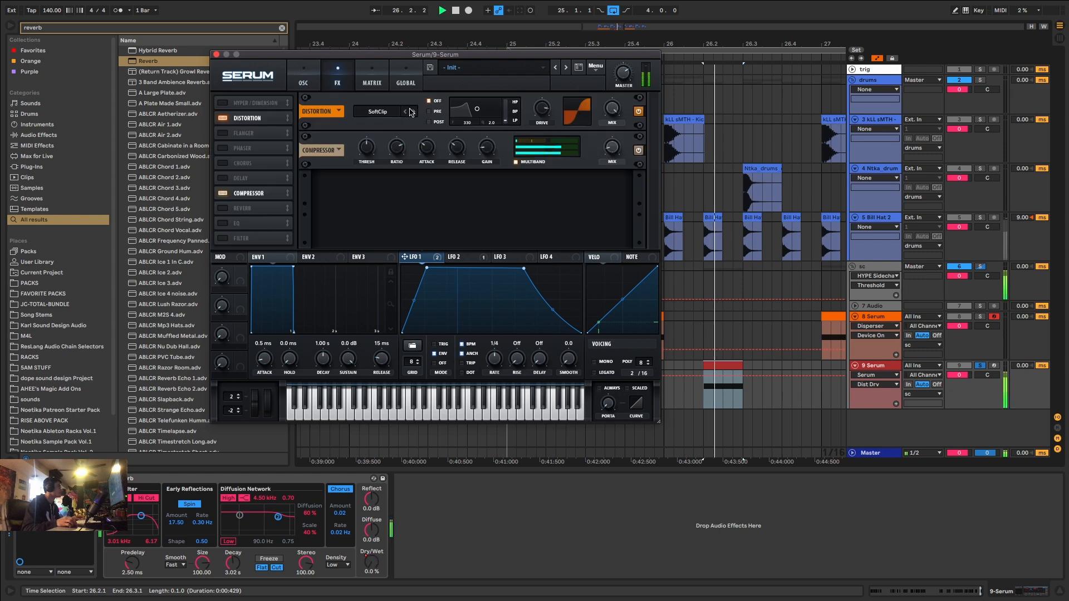
pyautogui.press('space')
pyautogui.click(414, 112)
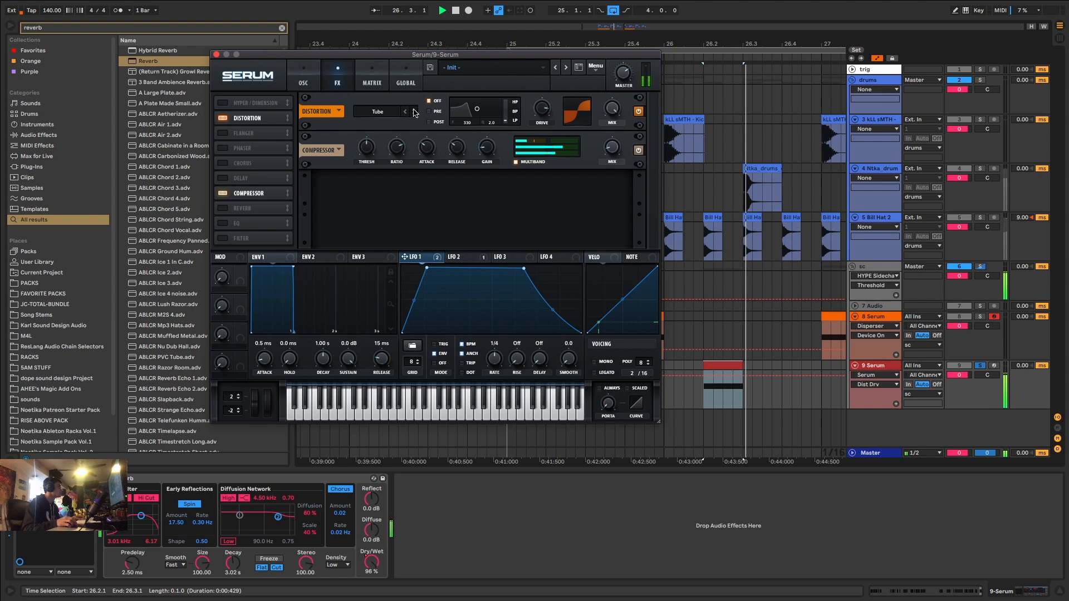
pyautogui.click(414, 112)
pyautogui.click(414, 112)
pyautogui.press('space')
pyautogui.press('space')
pyautogui.click(414, 112)
pyautogui.press('space')
pyautogui.press('space')
pyautogui.click(414, 112)
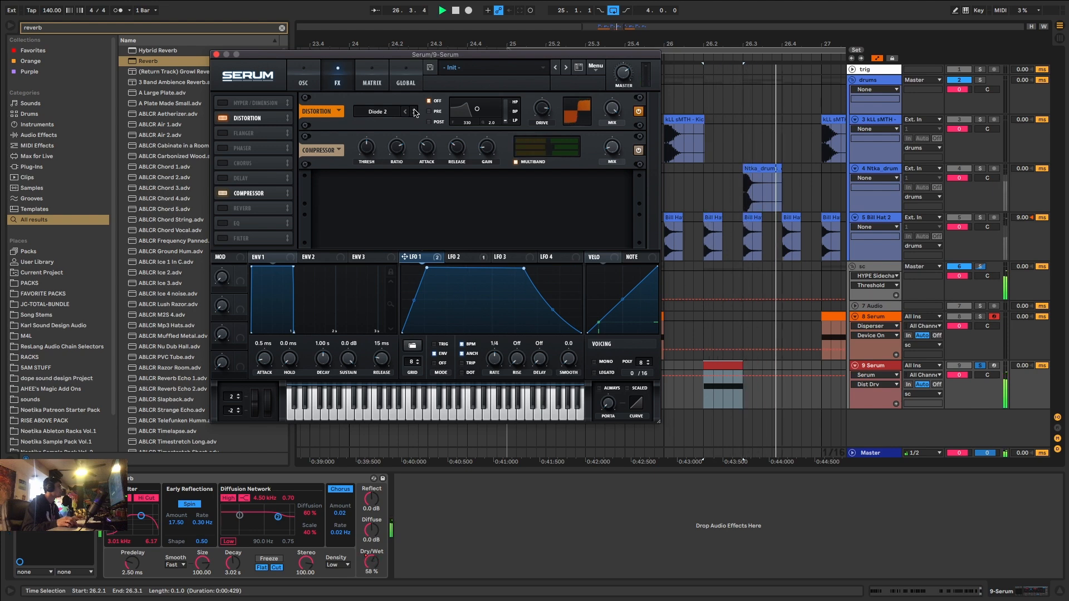
# Set the distortion mix to 45% and try different drive amounts while replaying the clip
pyautogui.moveTo(612, 108); pyautogui.dragTo(610, 154)
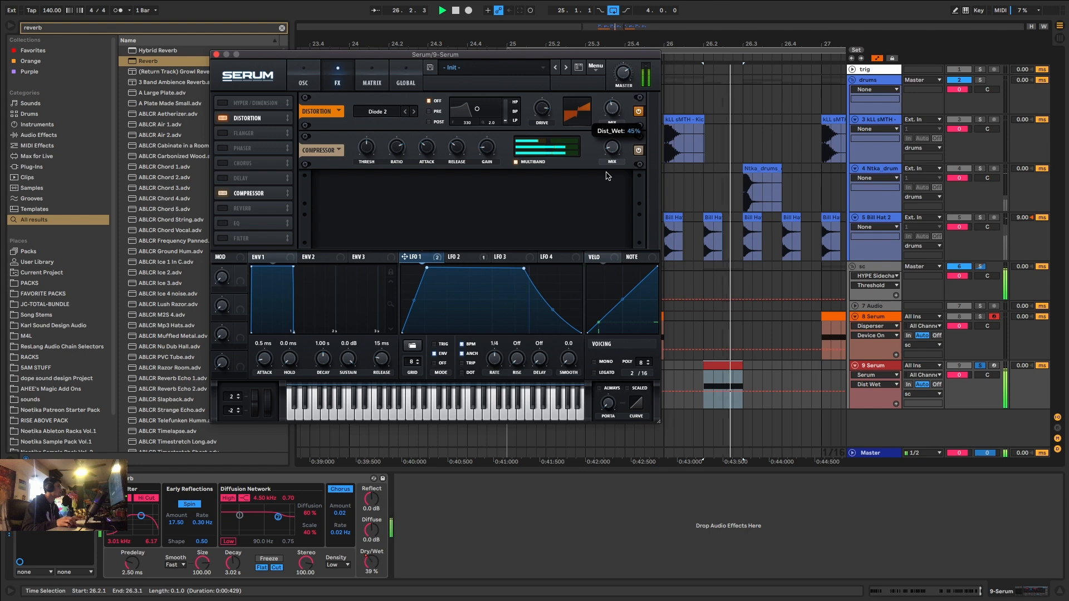
pyautogui.click(545, 107)
pyautogui.press('space')
pyautogui.press('space')
pyautogui.moveTo(545, 106); pyautogui.dragTo(551, 78)
pyautogui.press('space')
pyautogui.press('space')
pyautogui.press('space')
pyautogui.press('space')
# Switch the distortion type to Diode 1 and compare it at a 45% mix
pyautogui.moveTo(613, 107); pyautogui.dragTo(611, 131)
pyautogui.click(407, 112)
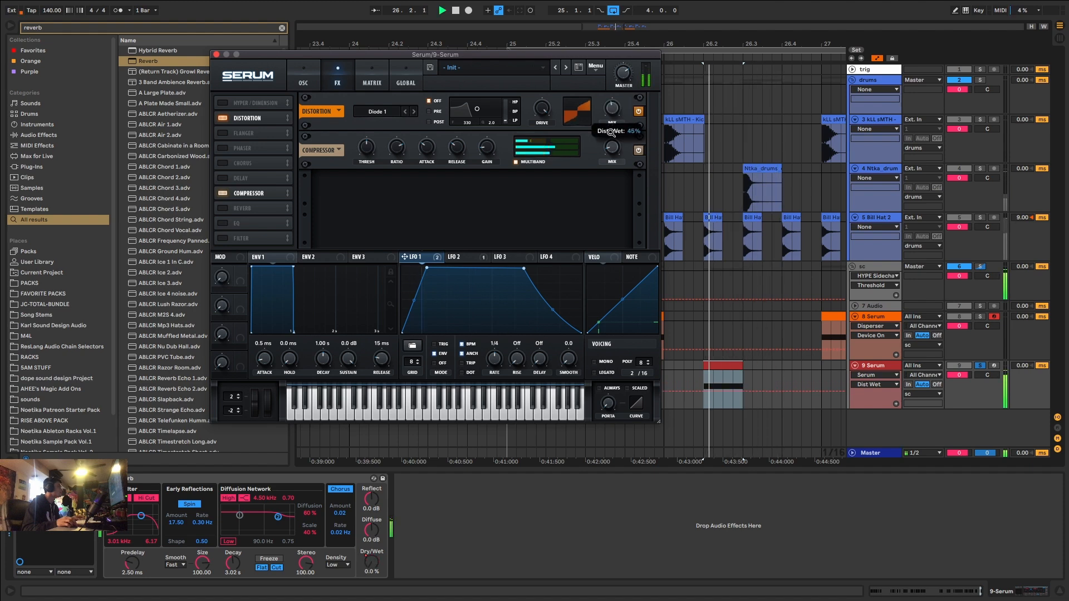
pyautogui.press('space')
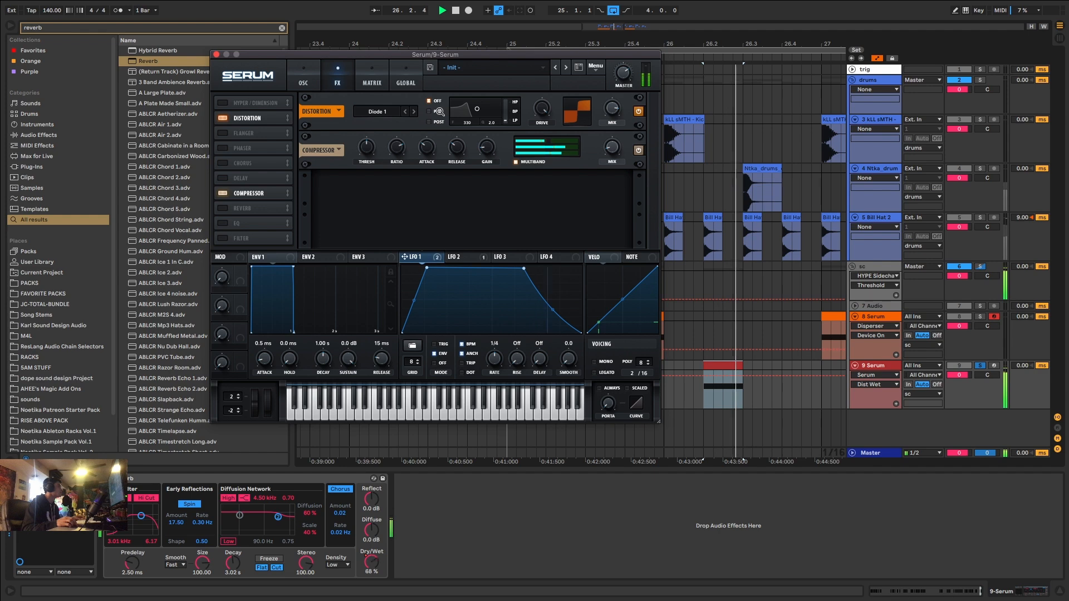
# Set Osc A's level to 25% and raise Osc B's wavetable position slightly
pyautogui.click(314, 71)
pyautogui.click(404, 232)
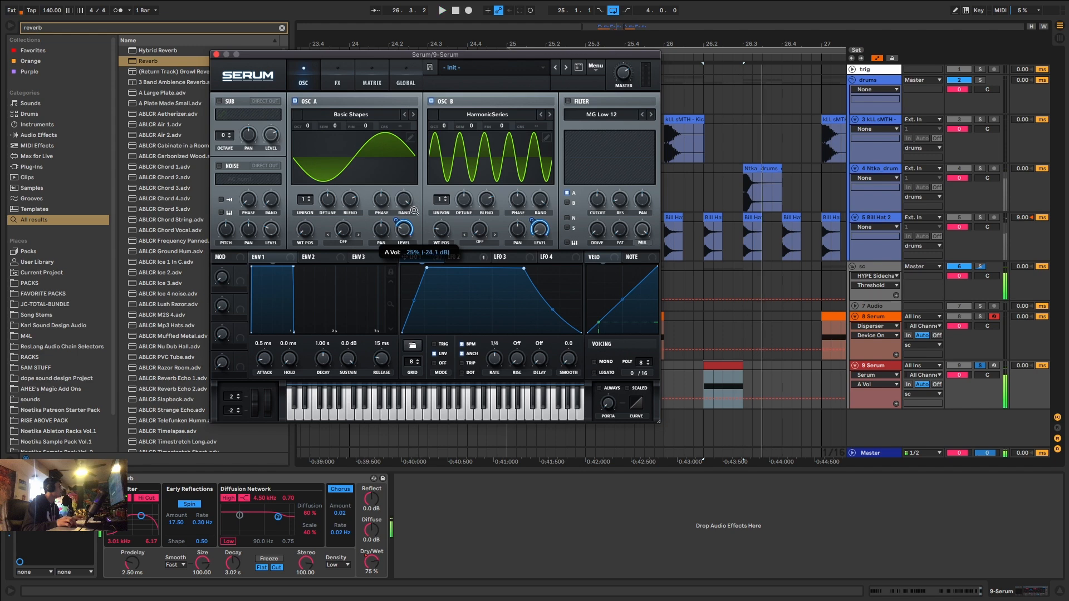
pyautogui.press('space')
pyautogui.moveTo(441, 229)
pyautogui.mouseDown()
pyautogui.moveTo(441, 209)
pyautogui.moveTo(440, 227)
pyautogui.mouseUp()
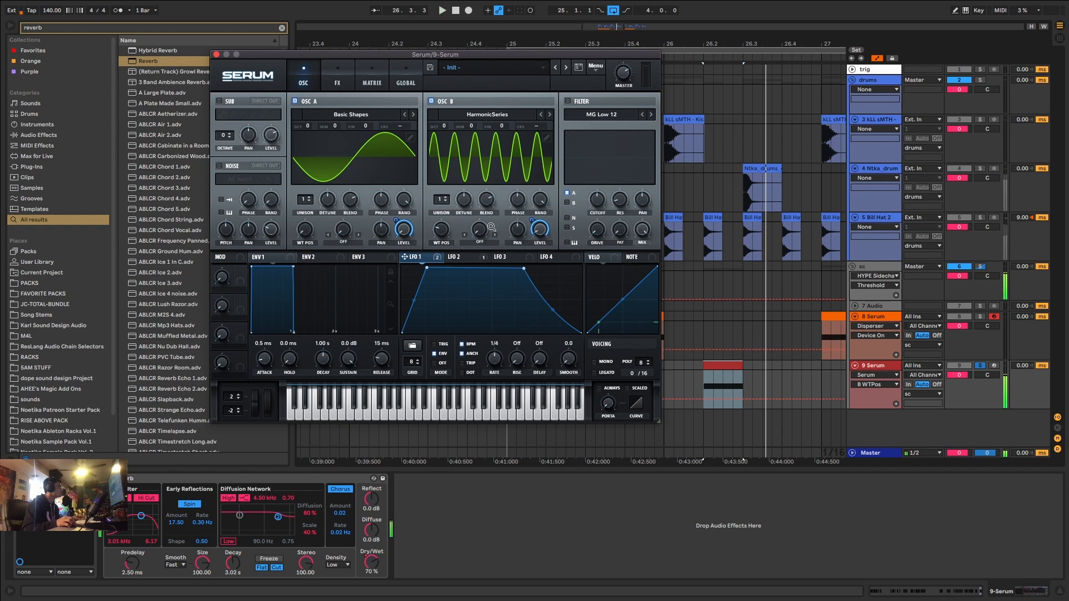
# Reshape LFO 2 to peak near its midpoint, set its rate to 1/2, and adjust Osc B's level while replaying the clip
pyautogui.click(476, 258)
pyautogui.moveTo(517, 269); pyautogui.dragTo(513, 290)
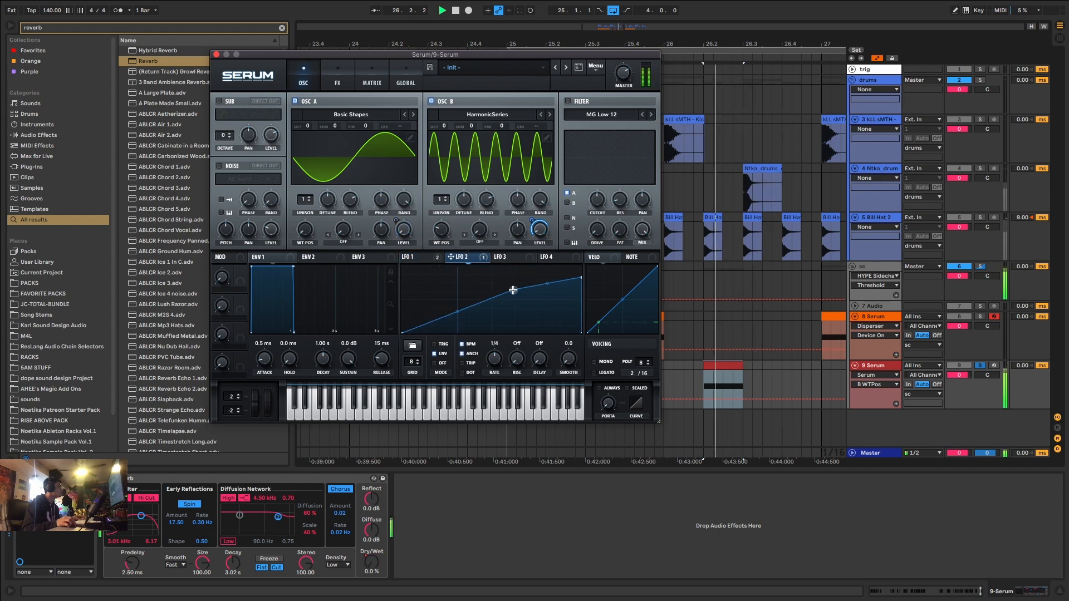
pyautogui.moveTo(540, 231)
pyautogui.mouseDown()
pyautogui.moveTo(536, 208)
pyautogui.moveTo(539, 246)
pyautogui.moveTo(542, 222)
pyautogui.mouseUp()
pyautogui.press('space')
pyautogui.press('space')
pyautogui.press('space')
pyautogui.press('space')
pyautogui.press('space')
pyautogui.press('space')
pyautogui.moveTo(513, 293); pyautogui.dragTo(489, 257)
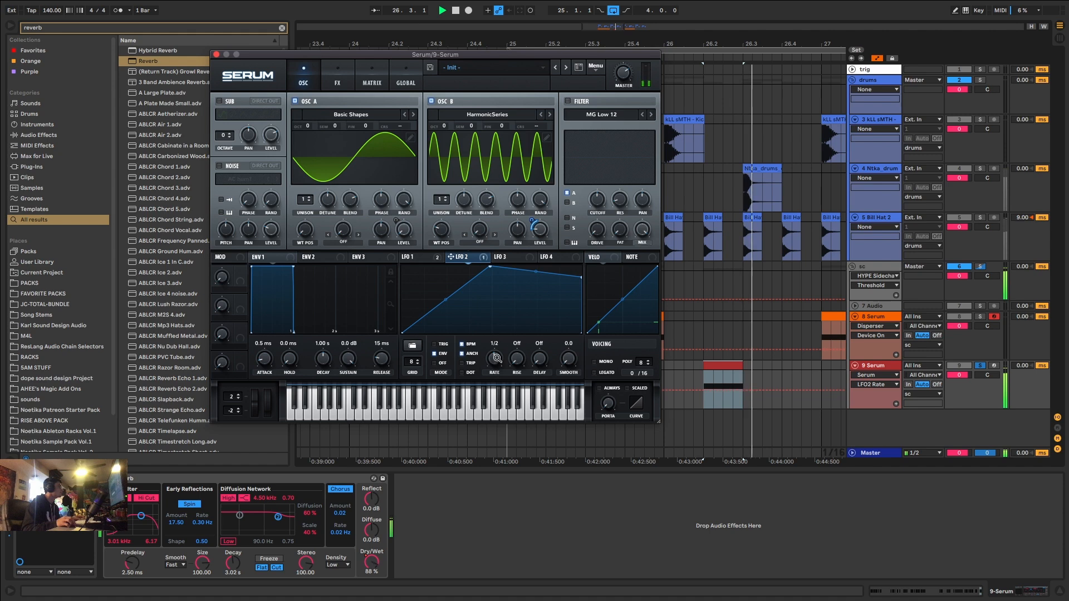
# Move LFO 1's second plateau point slightly earlier and lower, and set Osc B's octave to +1
pyautogui.click(422, 257)
pyautogui.moveTo(524, 269)
pyautogui.mouseDown()
pyautogui.moveTo(518, 332)
pyautogui.moveTo(517, 271)
pyautogui.mouseUp()
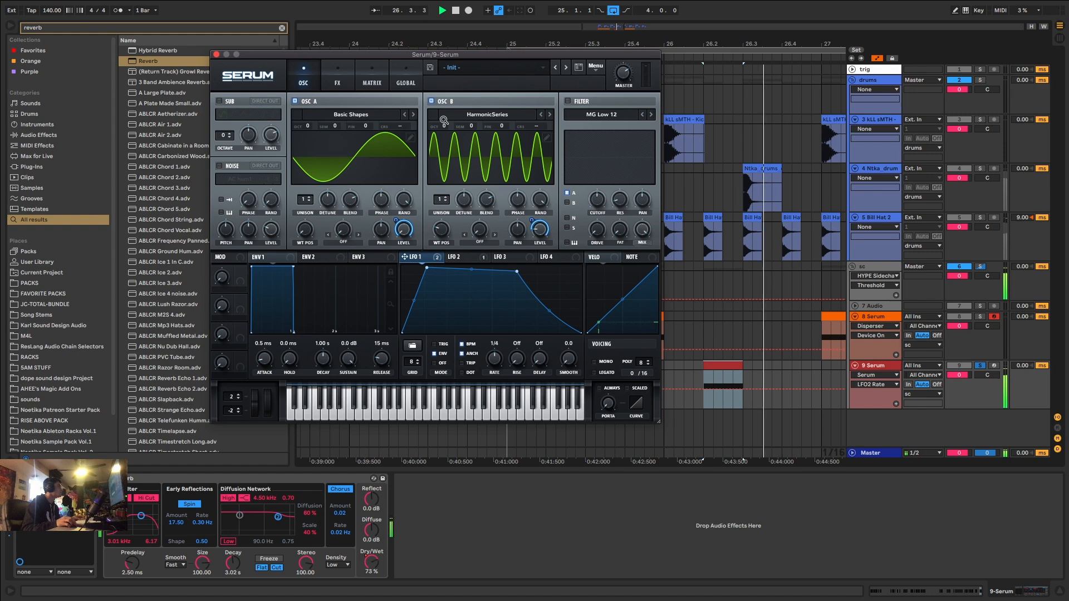
pyautogui.press('space')
pyautogui.moveTo(444, 126); pyautogui.dragTo(444, 115)
pyautogui.press('space')
pyautogui.press('space')
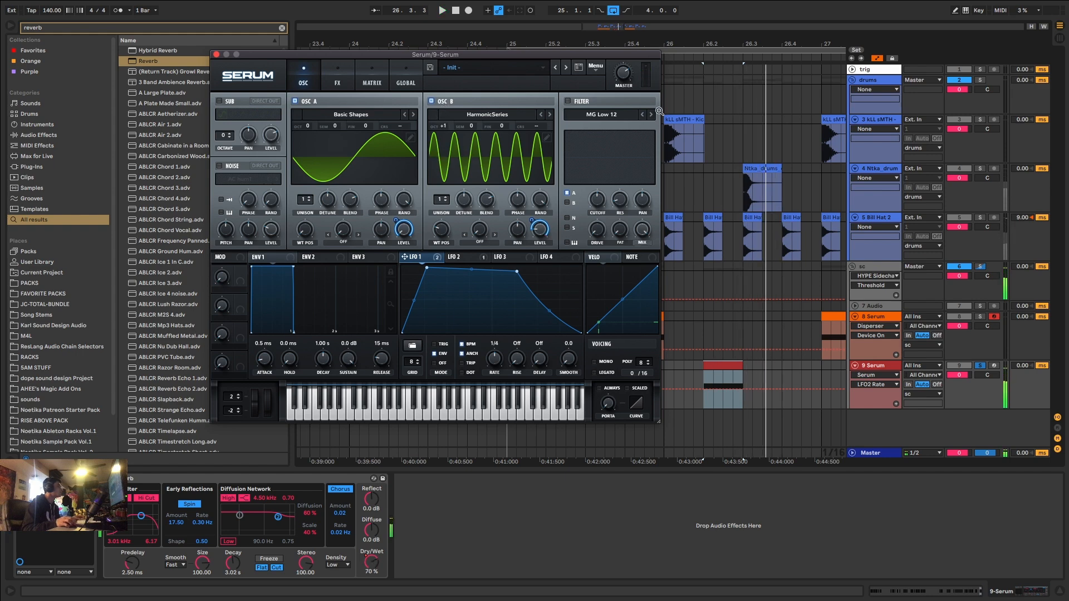
# Unsolo the Serum track and play the arrangement from bar 26 with the drums and first bass
pyautogui.click(666, 366)
pyautogui.press('space')
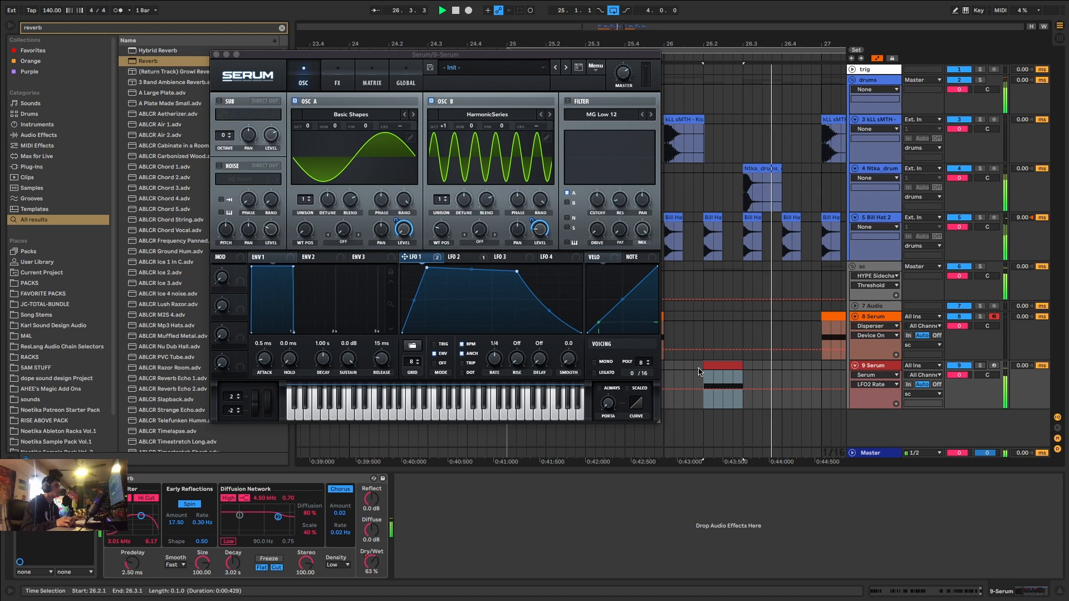
pyautogui.press('space')
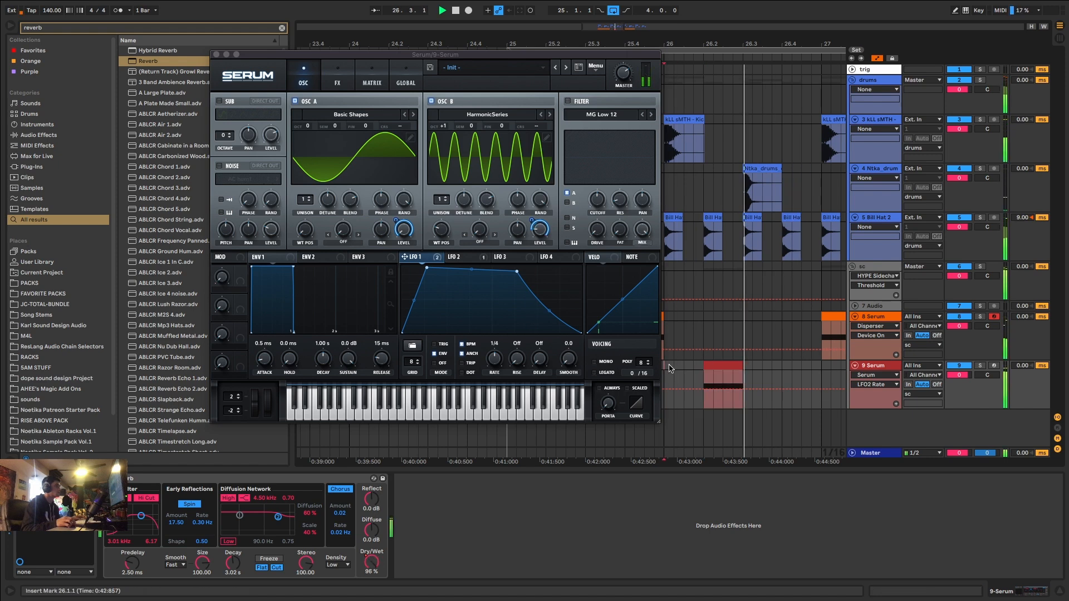
pyautogui.scroll(-3, 705, 363)
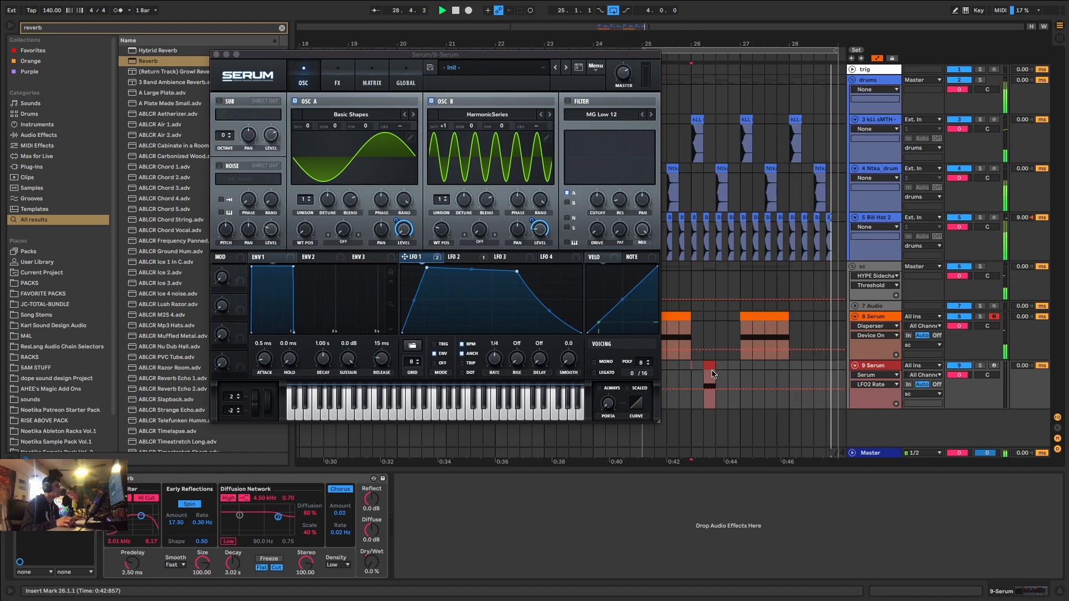
# Try to shorten the first orange bass clip at bar 25 by about half a beat while the arrangement plays
pyautogui.click(680, 332)
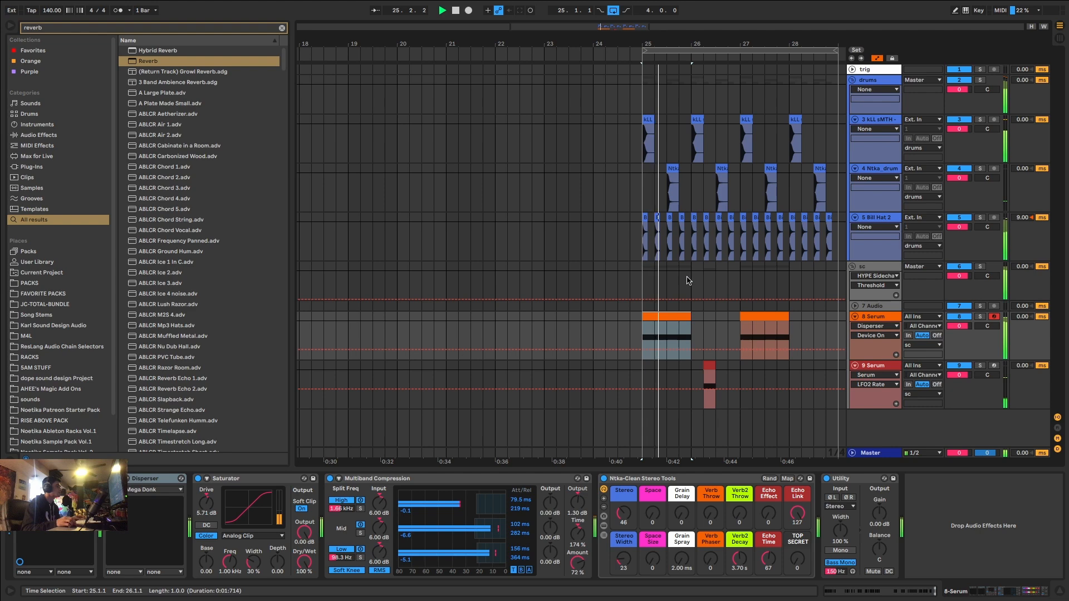
pyautogui.scroll(2, 685, 347)
pyautogui.press('space')
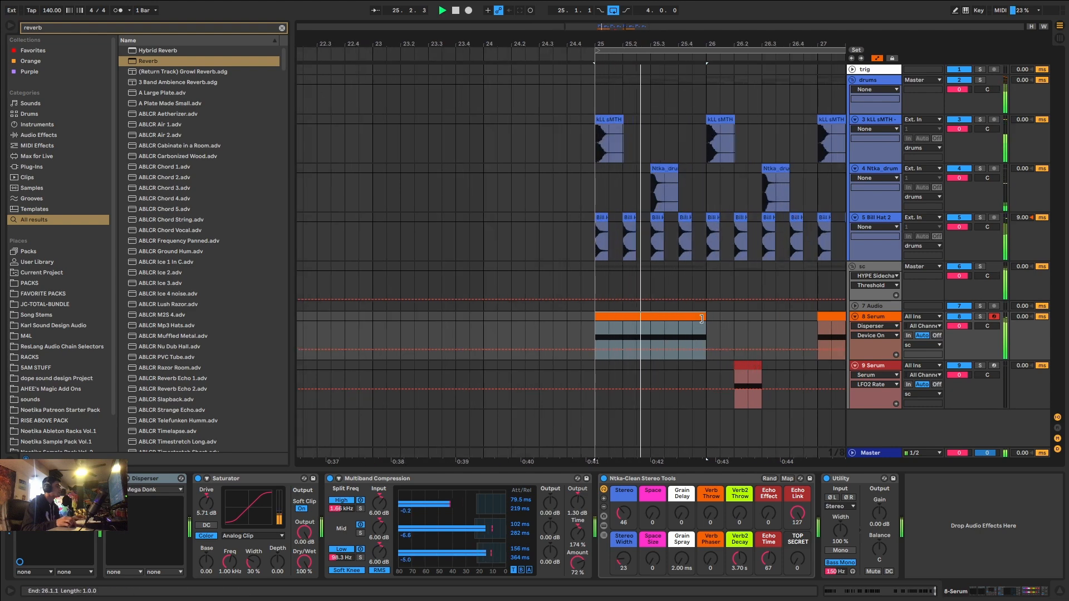
pyautogui.moveTo(706, 318); pyautogui.dragTo(693, 319)
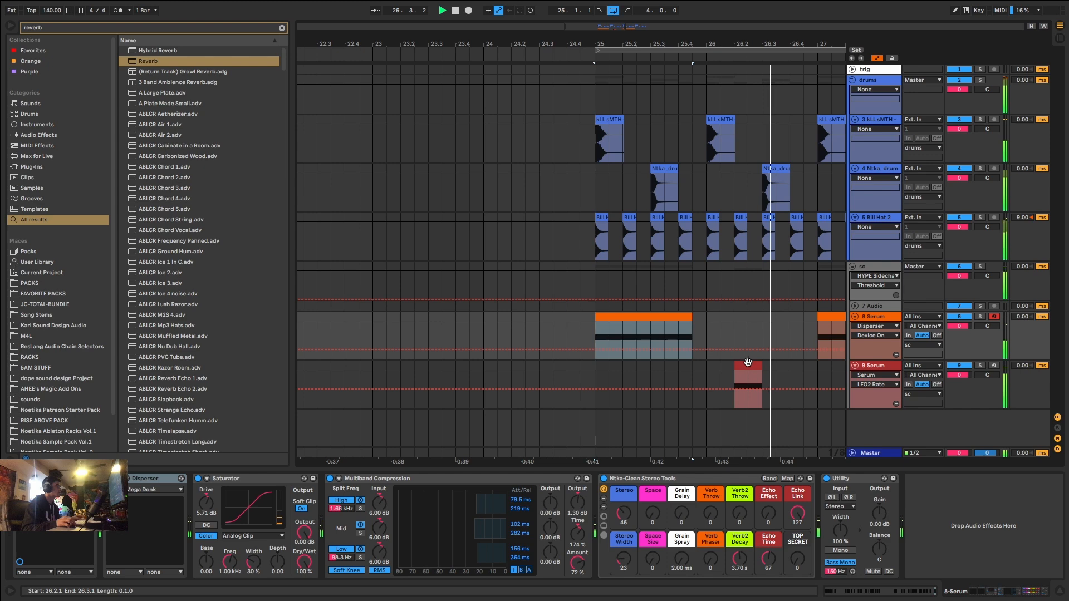
pyautogui.hotkey('ctrl', 'z')
# Adjust Osc B's octave in the second Serum and set the LFO modulation of its level to 61 while replaying the clip
pyautogui.click(748, 379)
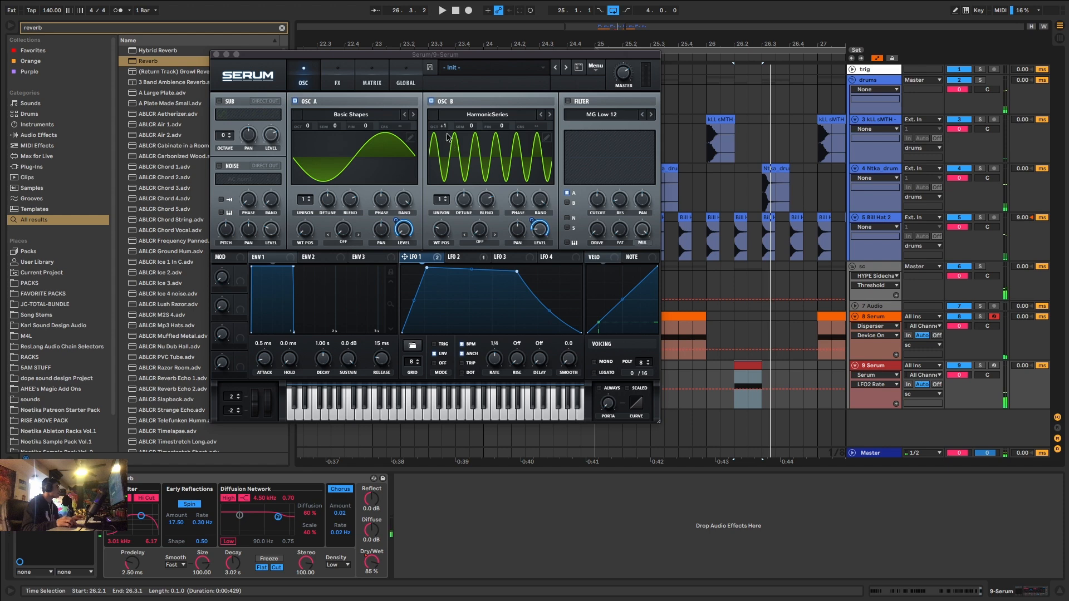
pyautogui.moveTo(443, 124); pyautogui.dragTo(445, 133)
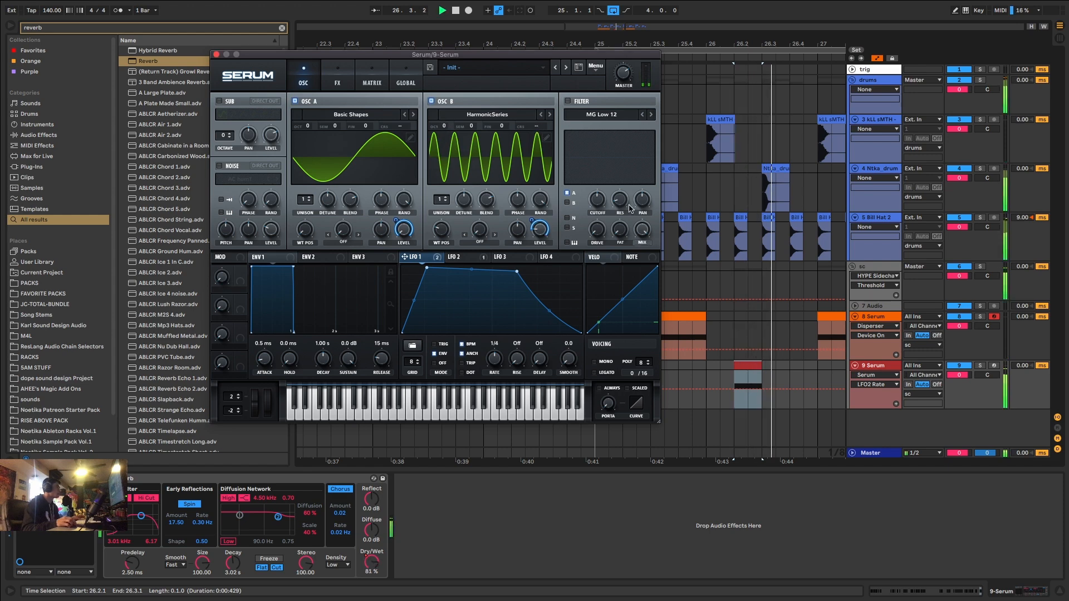
pyautogui.moveTo(539, 230); pyautogui.dragTo(533, 249)
pyautogui.press('space')
pyautogui.press('space')
pyautogui.press('space')
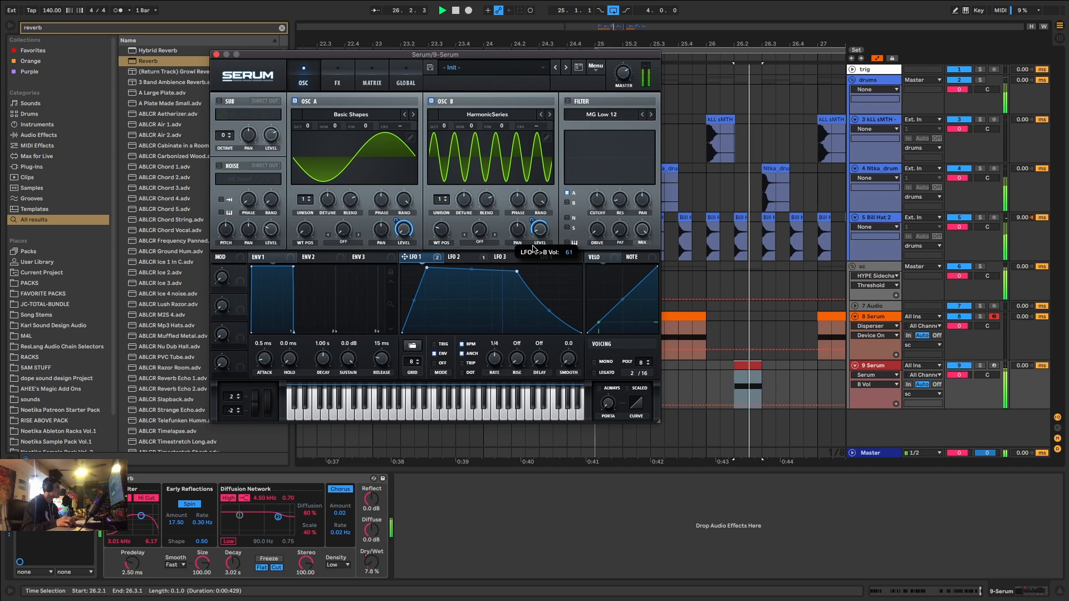
pyautogui.press('space')
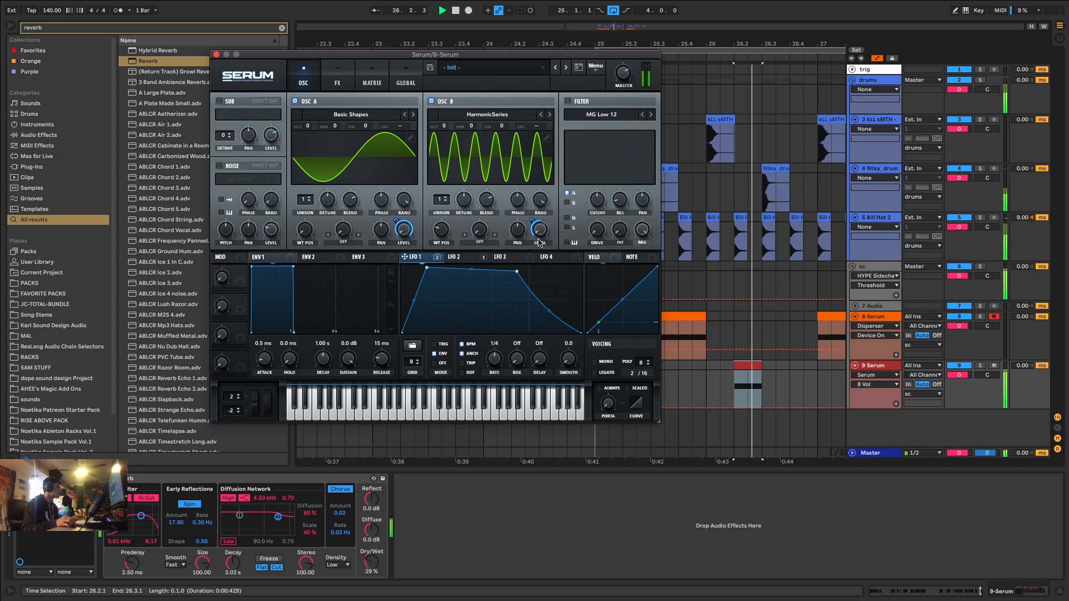
# Raise Osc B's wavetable position slightly and move LFO 1's first plateau point later while the clip plays
pyautogui.moveTo(395, 221); pyautogui.dragTo(398, 245)
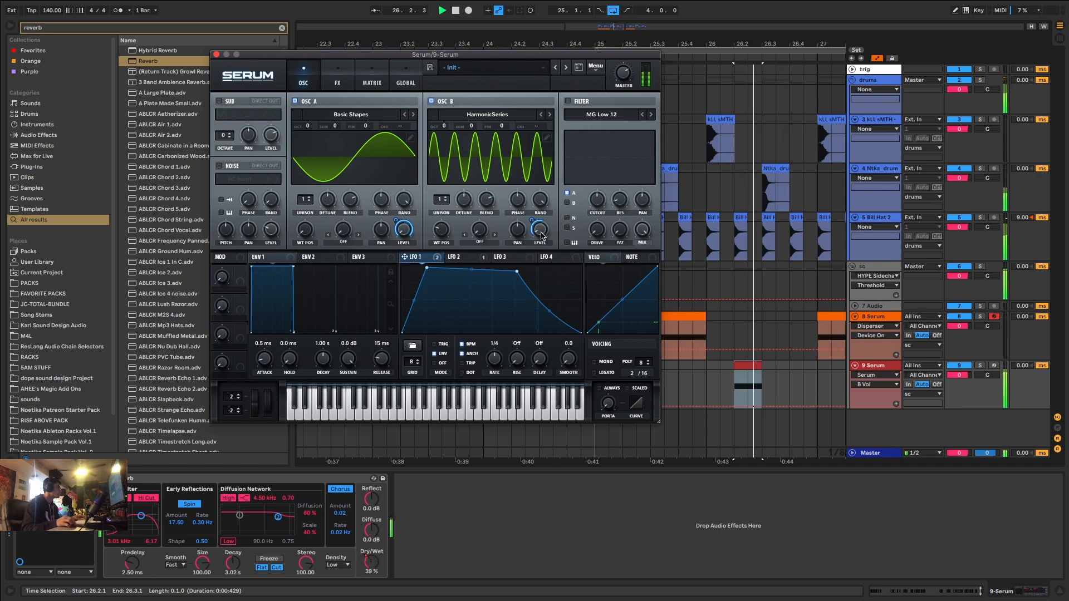
pyautogui.press('space')
pyautogui.moveTo(440, 229); pyautogui.dragTo(440, 225)
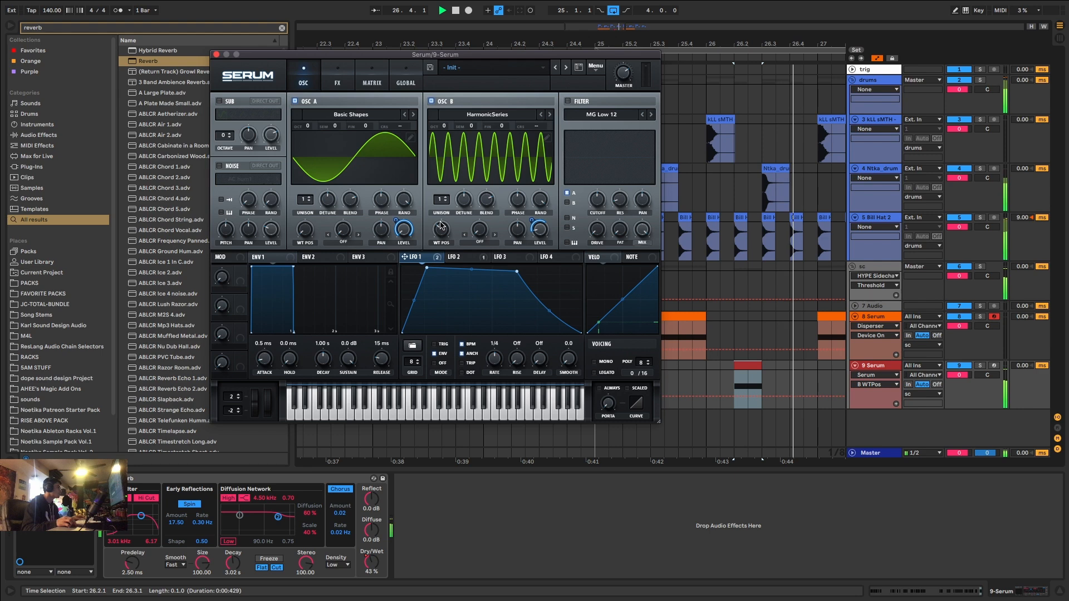
pyautogui.moveTo(426, 267); pyautogui.dragTo(430, 267)
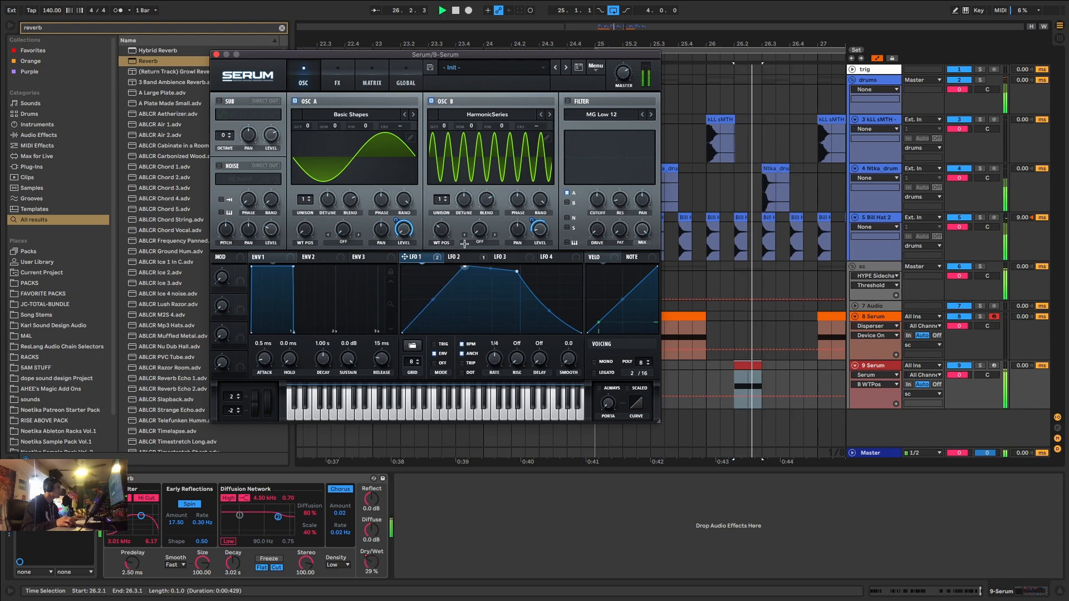
# Reshape LFO 2 into a straight ramp rising to its end, and set Osc B's octave to +1
pyautogui.click(462, 257)
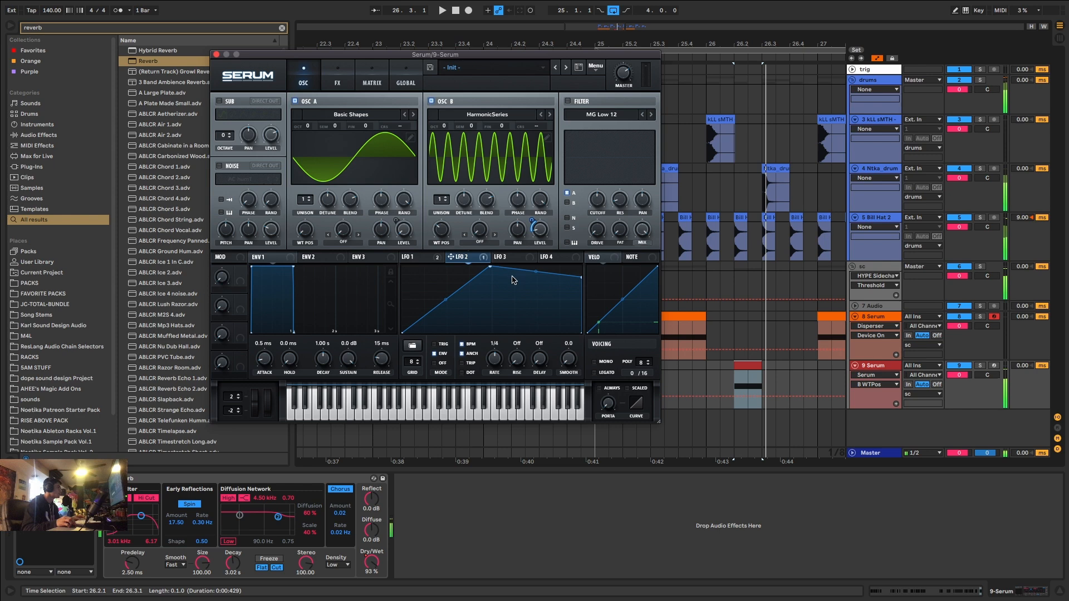
pyautogui.moveTo(580, 283); pyautogui.dragTo(589, 365)
pyautogui.press('space')
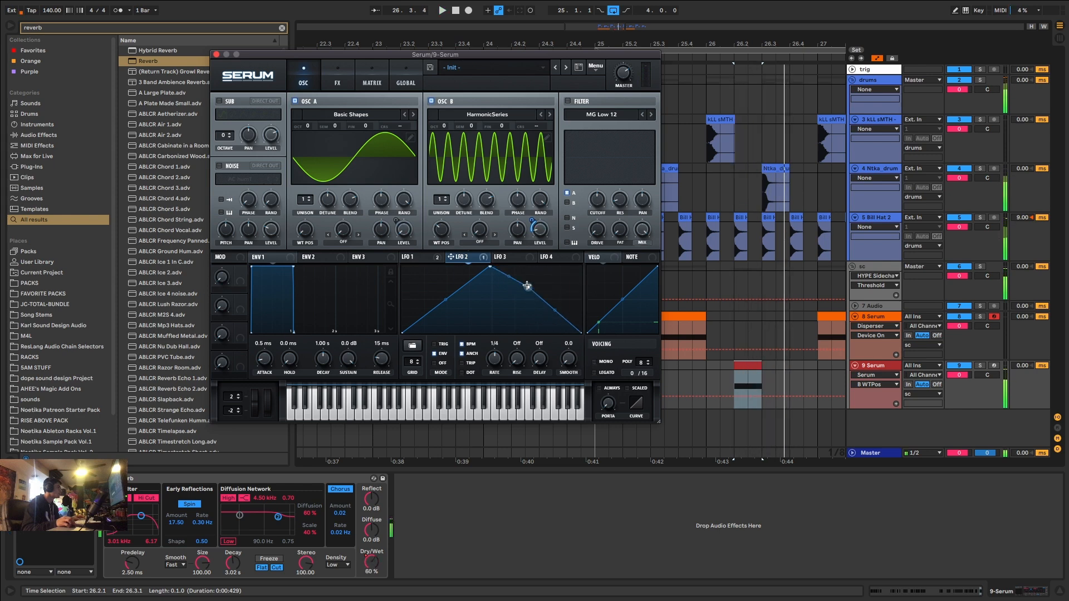
pyautogui.moveTo(490, 268); pyautogui.dragTo(616, 272)
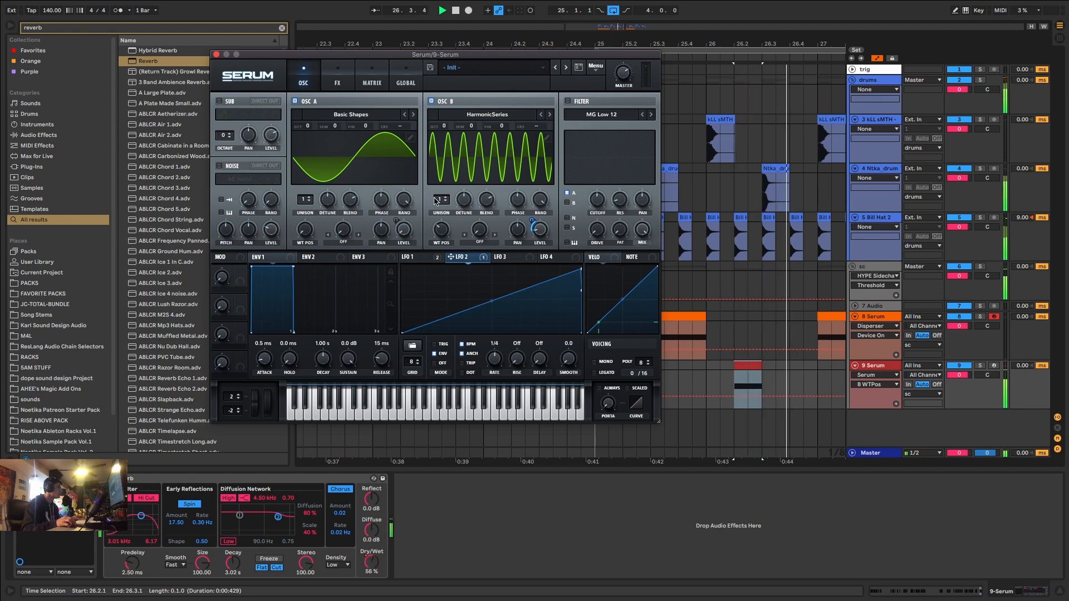
pyautogui.moveTo(450, 125); pyautogui.dragTo(450, 110)
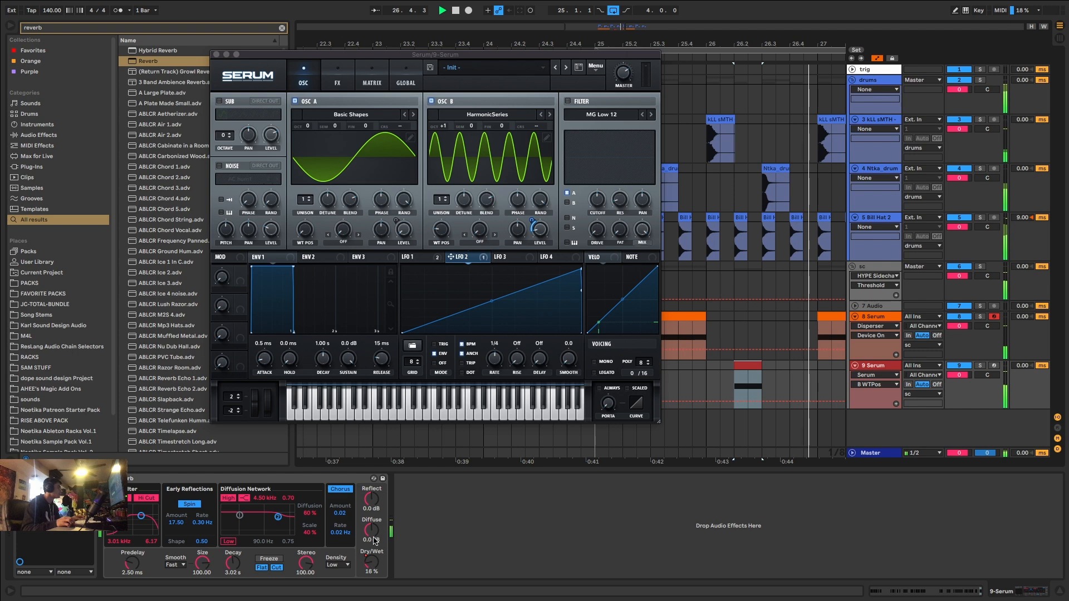
pyautogui.press('space')
# Lower the peak of the Reverb Dry/Wet automation at the end of the one-beat clip, replay it, and hide the automation
pyautogui.click(371, 563)
pyautogui.click(752, 395)
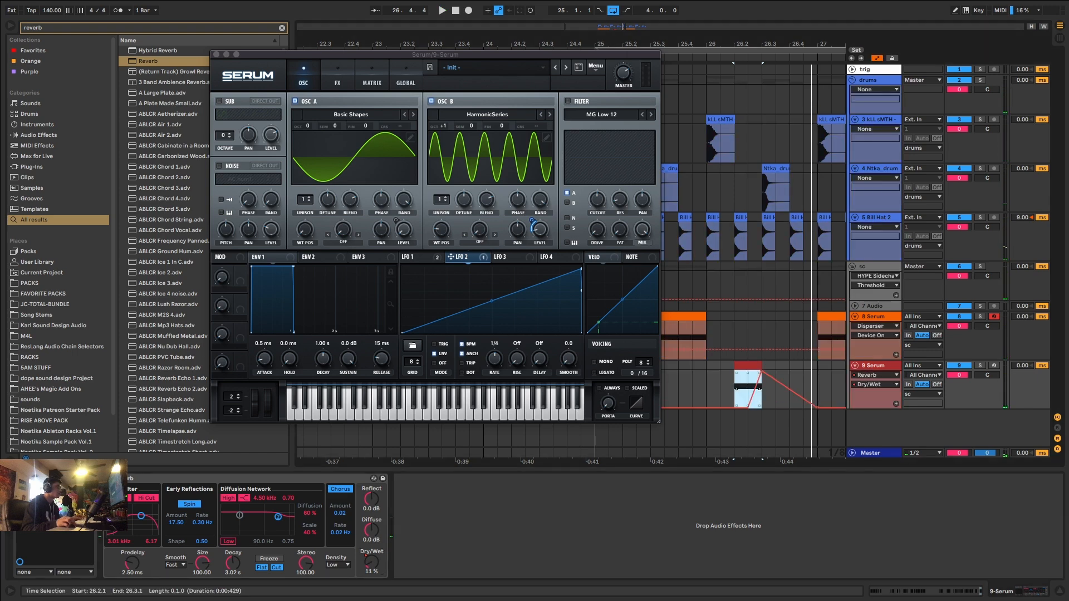
pyautogui.press('space')
pyautogui.click(755, 365)
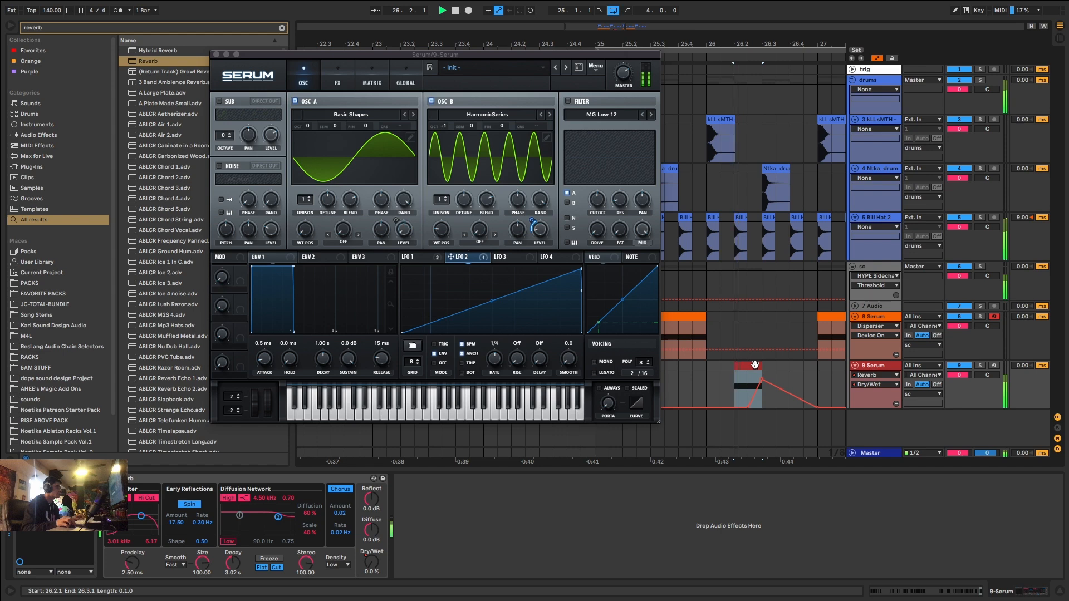
pyautogui.press('a')
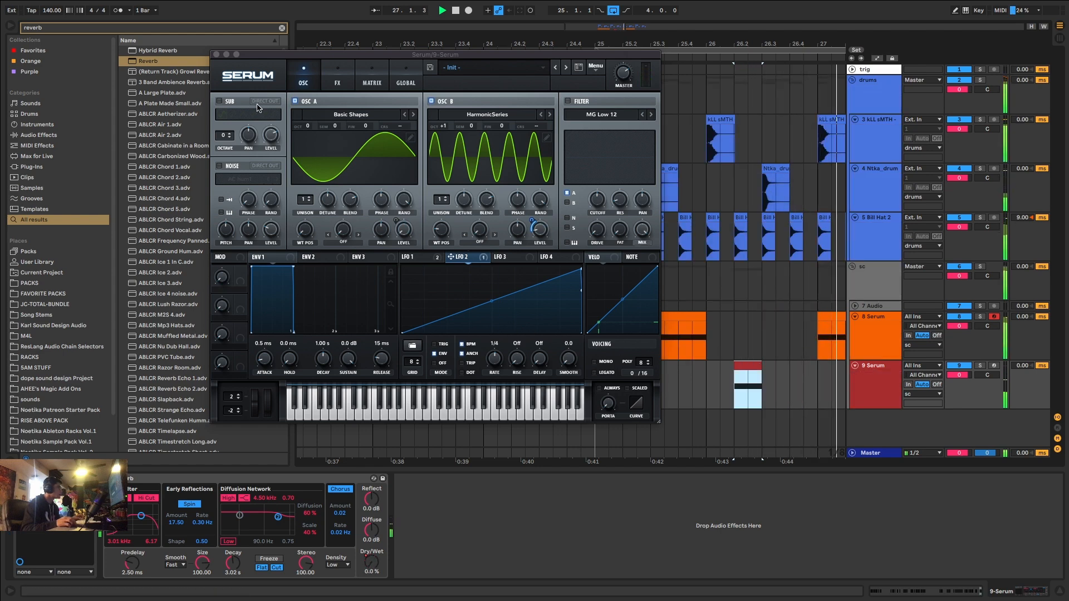
# Solo the second Serum track and insert an audio track below it with its input set to 9-Serum
pyautogui.click(216, 55)
pyautogui.click(882, 378)
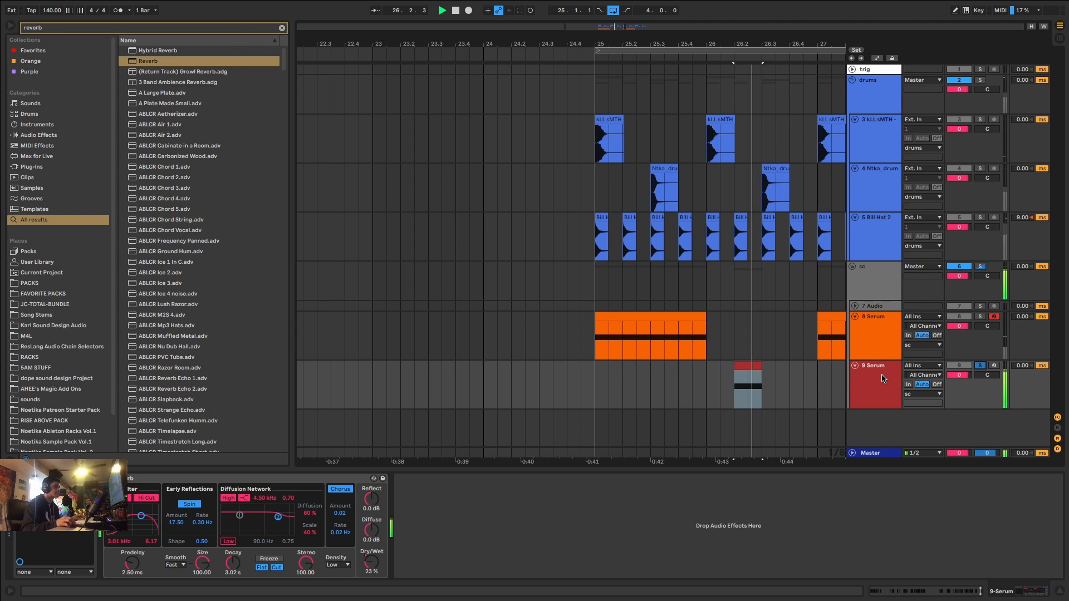
pyautogui.hotkey('ctrl', 't')
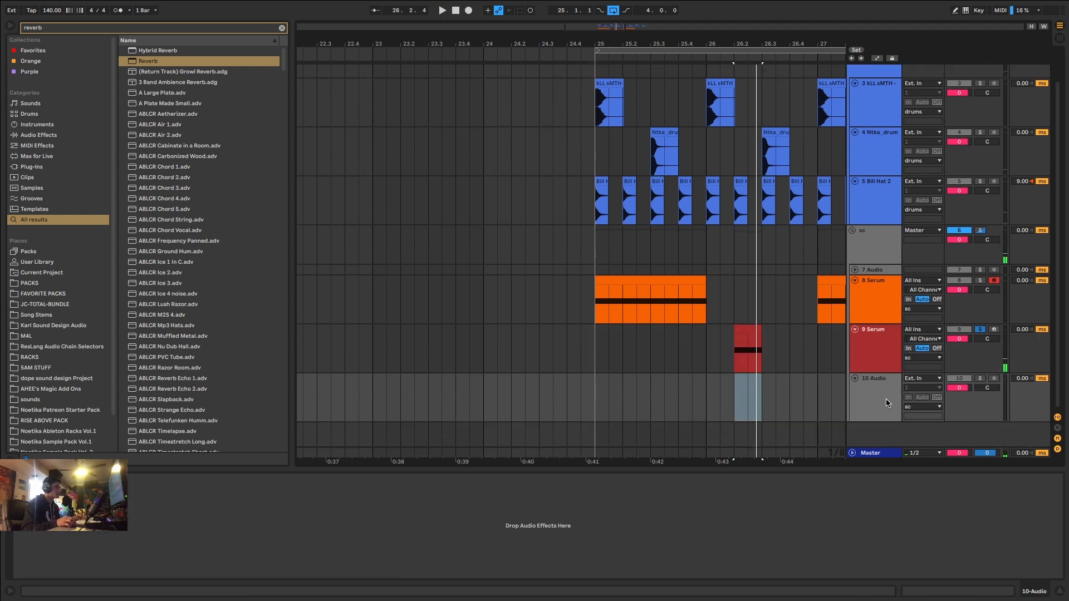
pyautogui.click(887, 402)
pyautogui.click(926, 378)
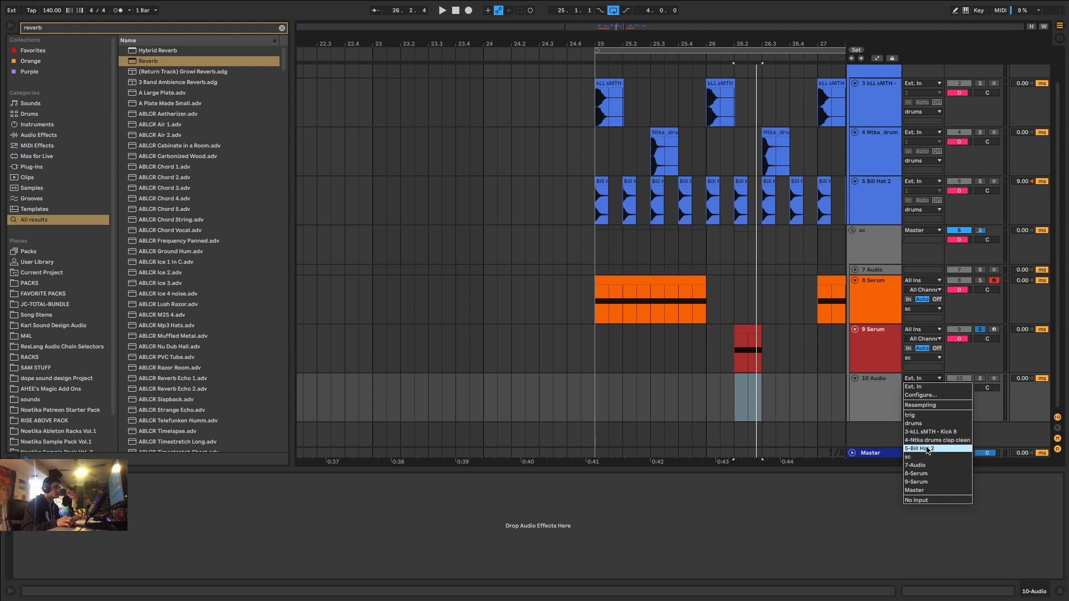
pyautogui.click(929, 488)
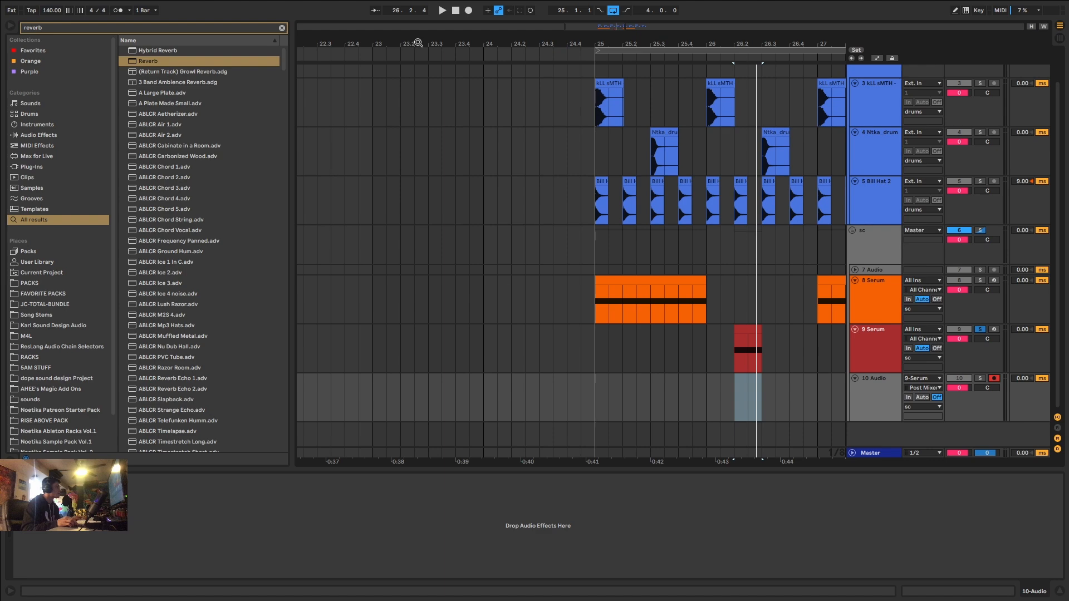
# Record the second Serum's clip onto the armed audio track and move the recording back to about the middle of bar 23
pyautogui.click(469, 11)
pyautogui.press('-')
pyautogui.press('-')
pyautogui.press('-')
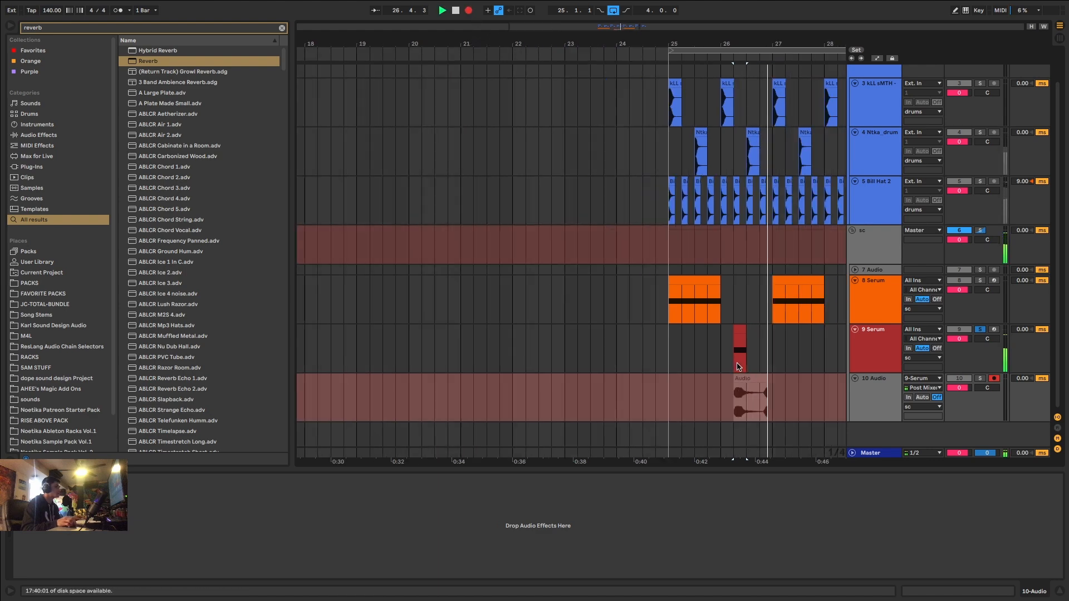
pyautogui.press('space')
pyautogui.moveTo(750, 379); pyautogui.dragTo(663, 387)
# Adjust Osc B's wavetable position in the second Serum while replaying the clip, and review LFO 1 and the effects
pyautogui.click(738, 329)
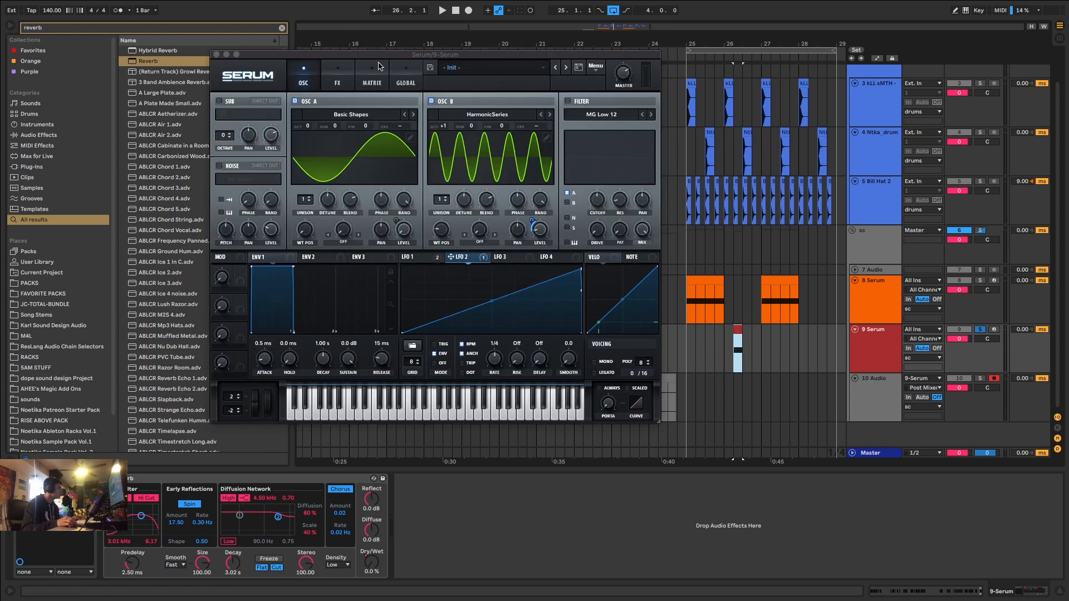
pyautogui.moveTo(452, 232)
pyautogui.mouseDown()
pyautogui.moveTo(453, 220)
pyautogui.moveTo(450, 236)
pyautogui.mouseUp()
pyautogui.press('space')
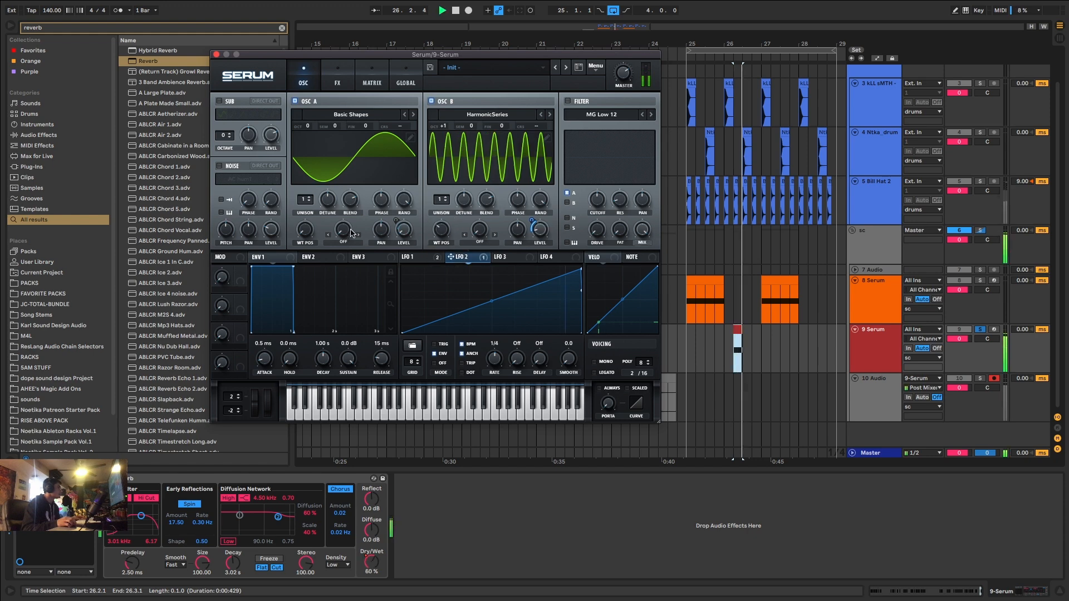
pyautogui.click(415, 257)
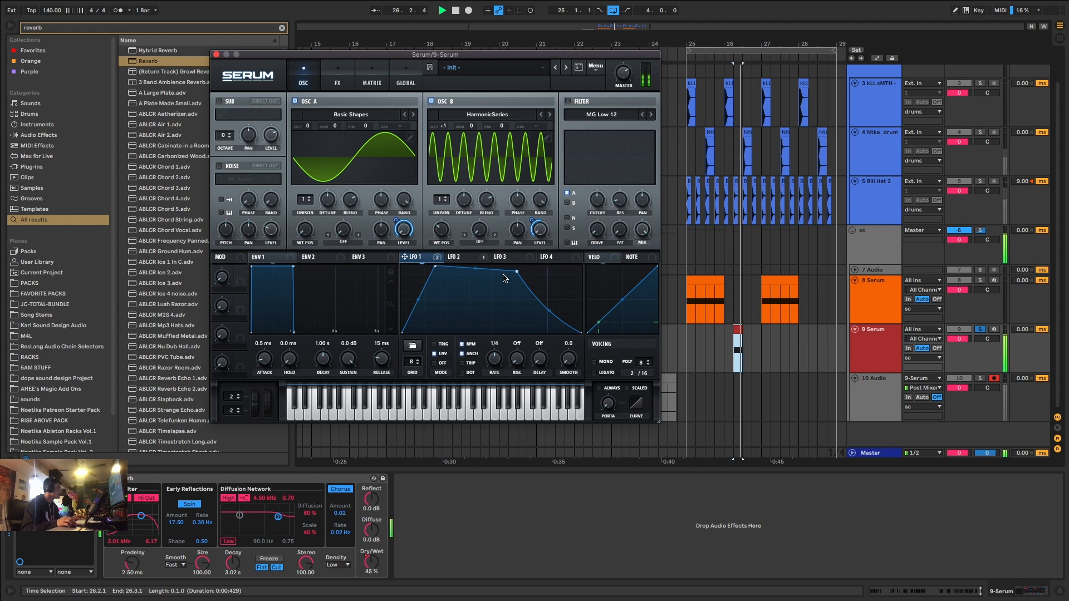
pyautogui.click(336, 80)
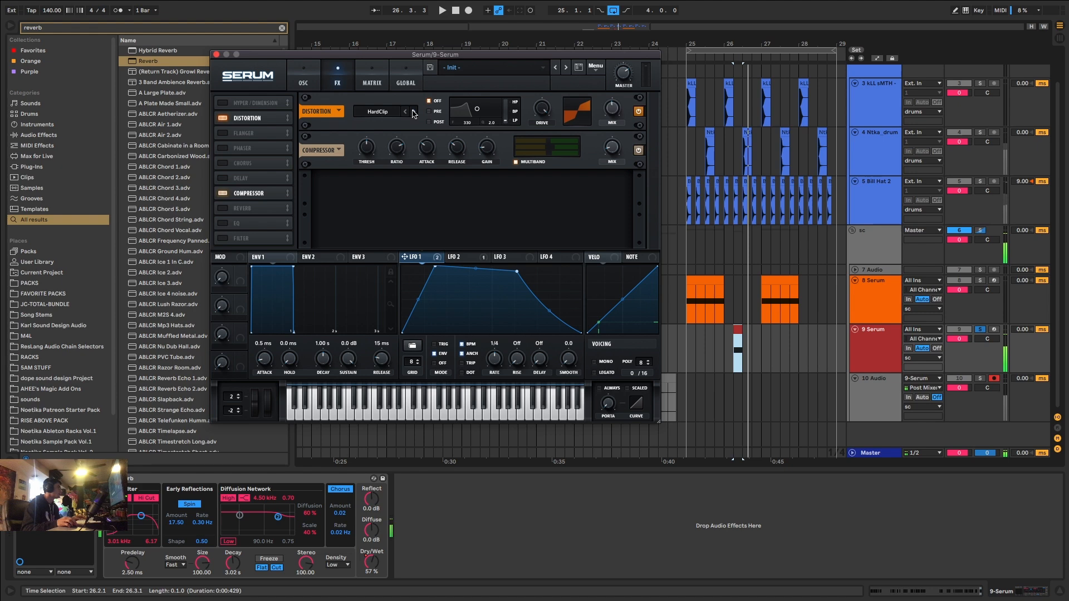
pyautogui.click(303, 79)
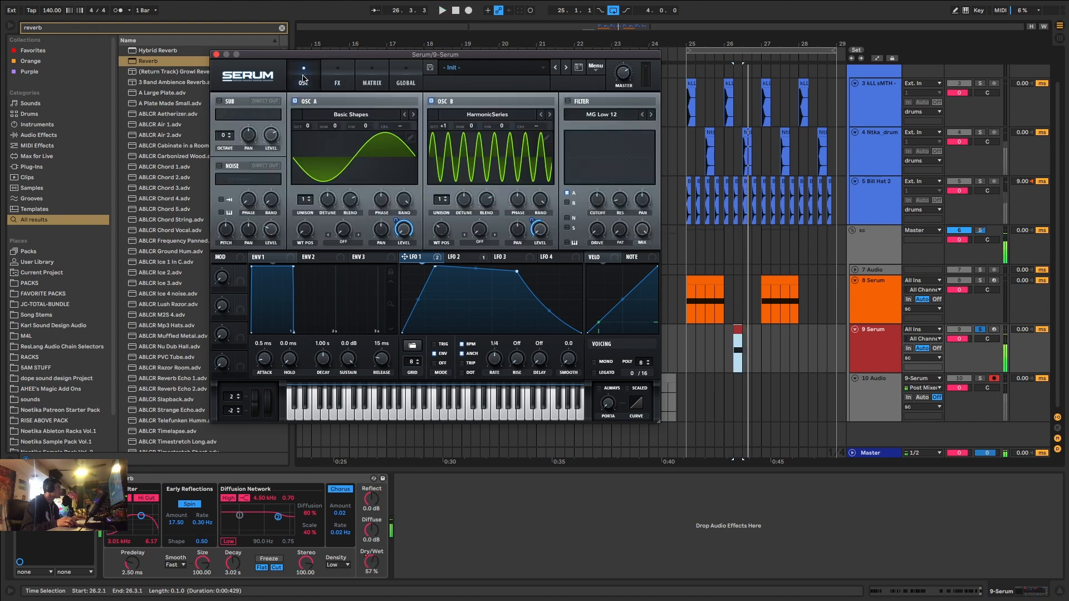
pyautogui.click(216, 54)
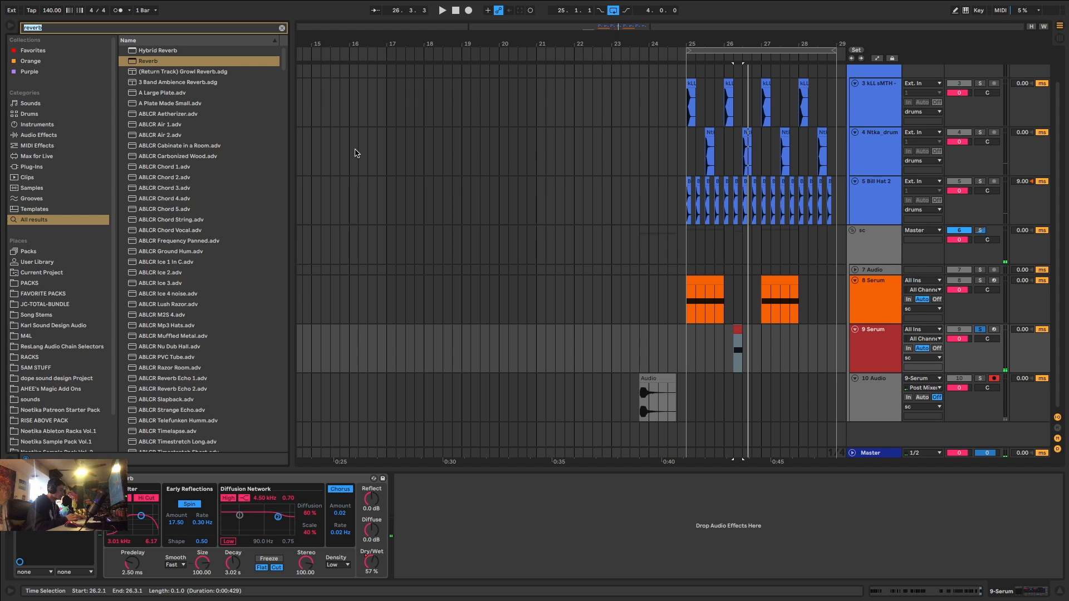
# Search the browser for rift and insert Rift between Serum and Reverb on the second Serum track
pyautogui.press('super+f')
pyautogui.write('rift')
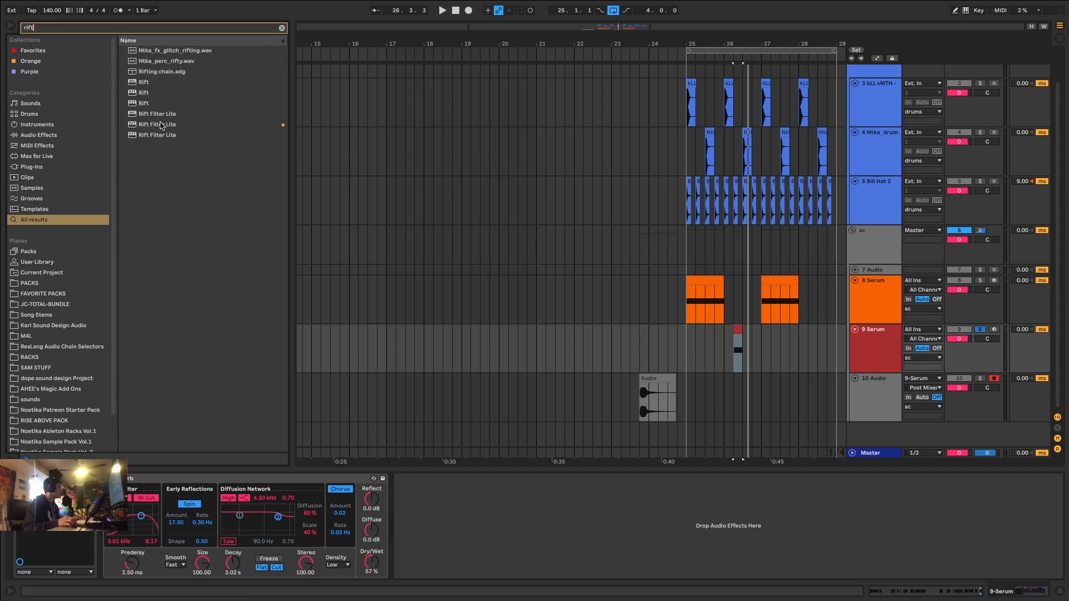
pyautogui.moveTo(145, 91)
pyautogui.mouseDown()
pyautogui.moveTo(198, 167)
pyautogui.moveTo(132, 508)
pyautogui.mouseUp()
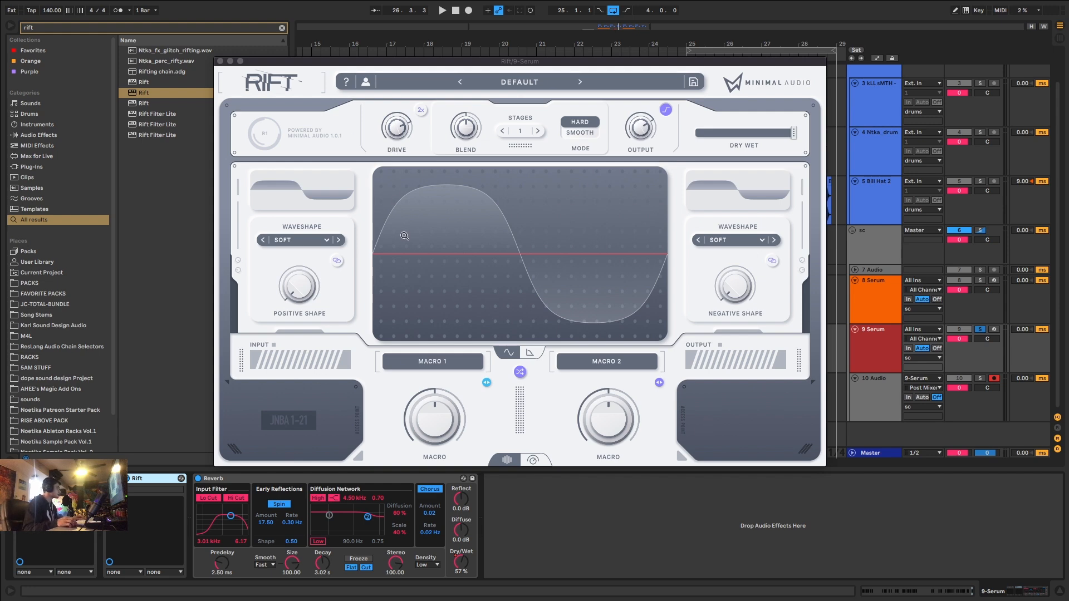
# Enable Rift's filter with the Morph Bass type, modulate its cutoff and morph with Curve 1, and play the clip
pyautogui.click(533, 460)
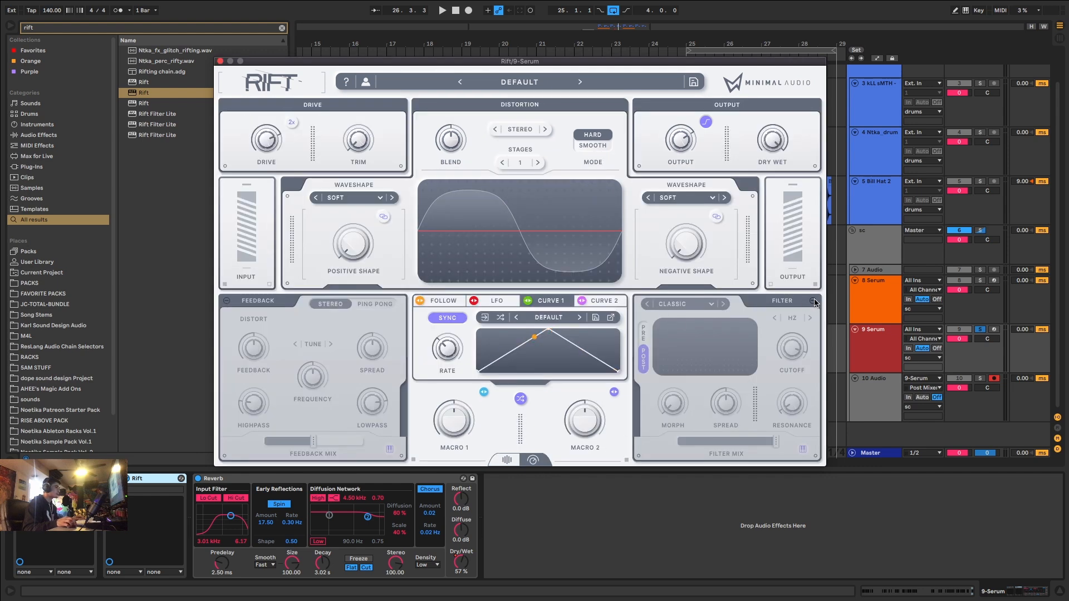
pyautogui.click(814, 302)
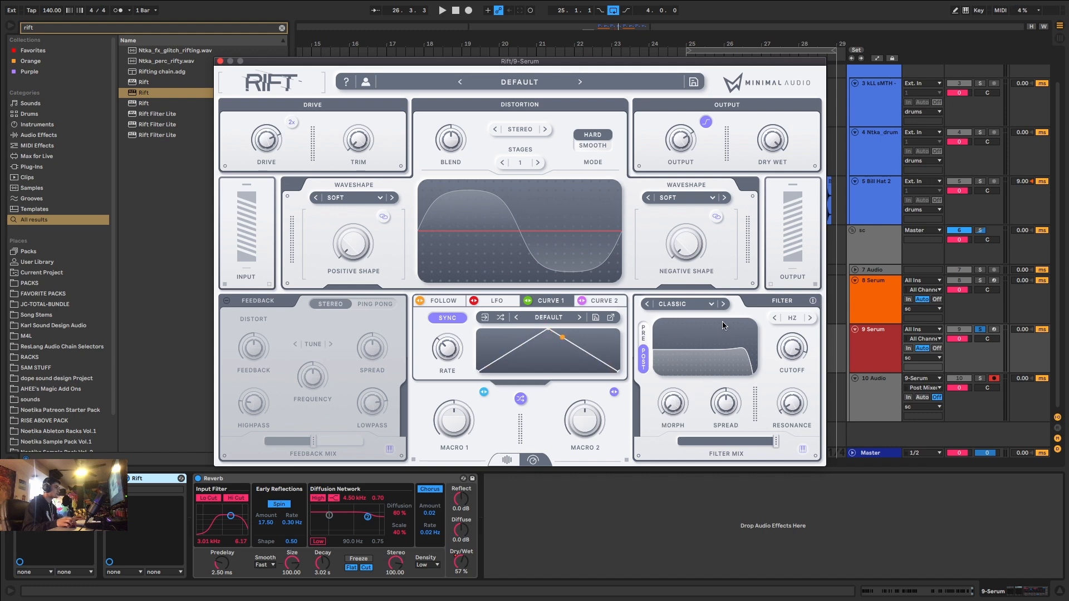
pyautogui.click(711, 304)
pyautogui.moveTo(701, 332)
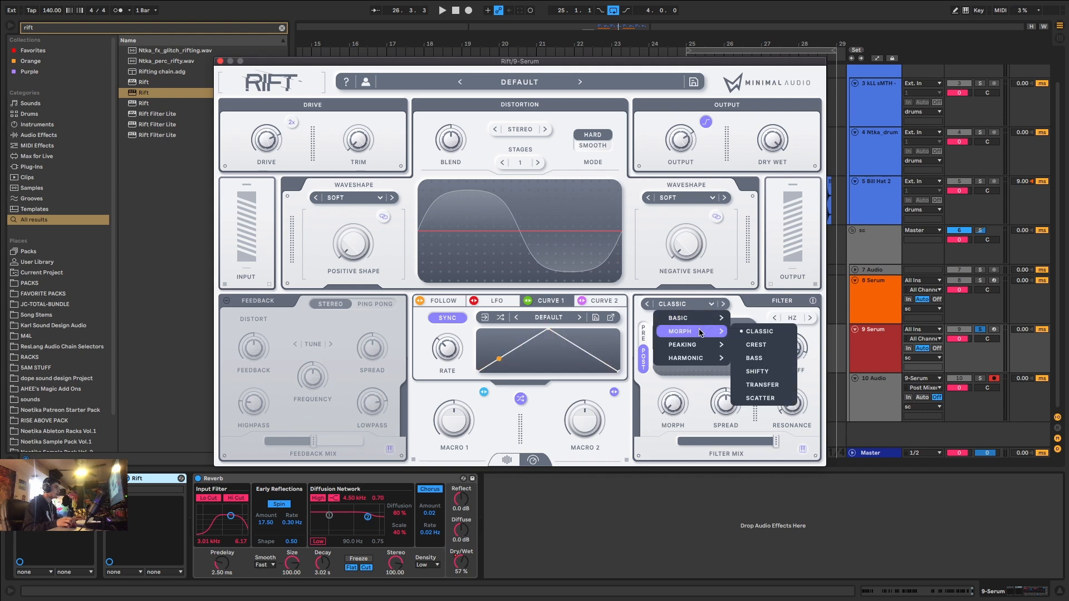
pyautogui.click(758, 358)
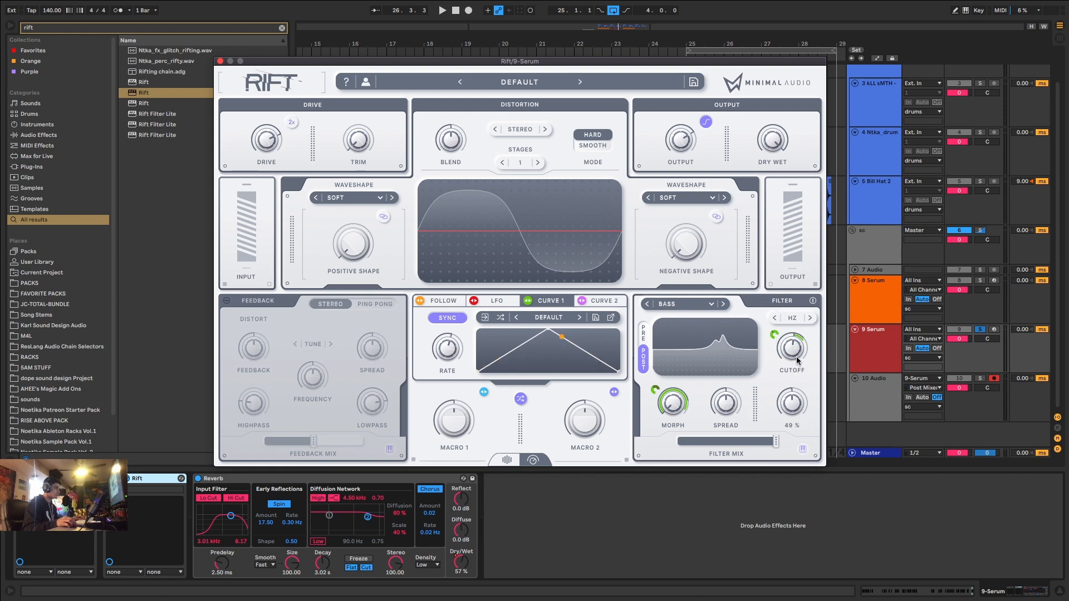
pyautogui.press('space')
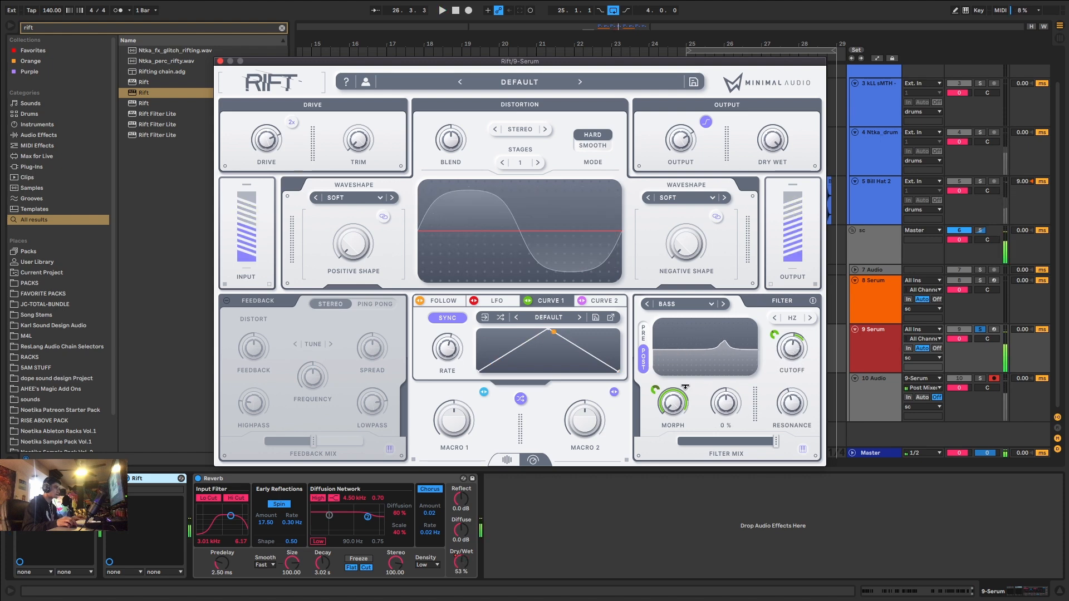
# Set the rate of Rift's Curve 1 to 1/2 while replaying the clip
pyautogui.press('space')
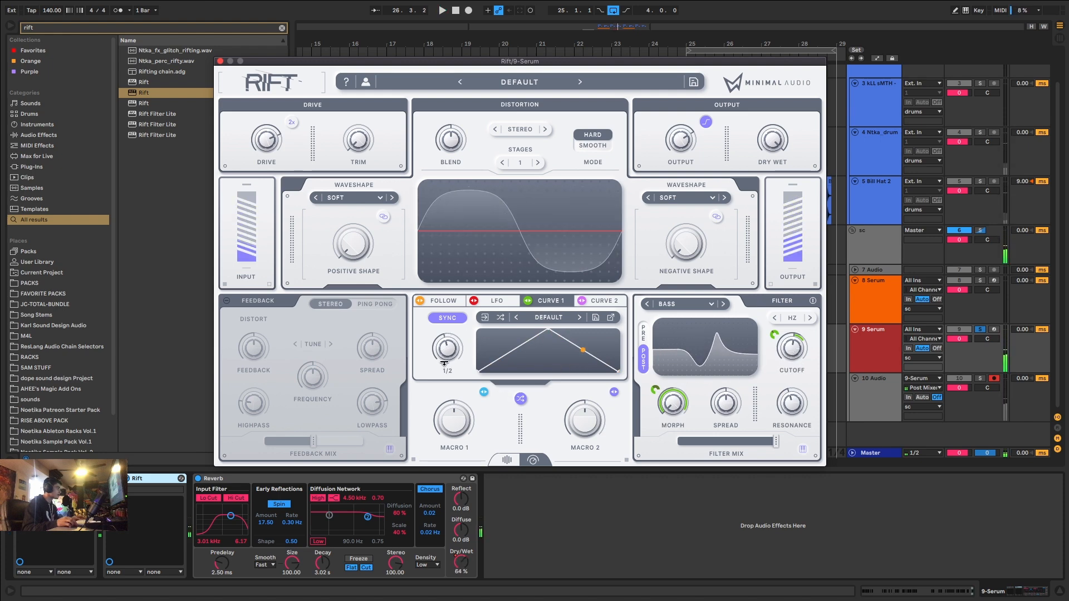
pyautogui.press('space')
pyautogui.moveTo(444, 360); pyautogui.dragTo(445, 367)
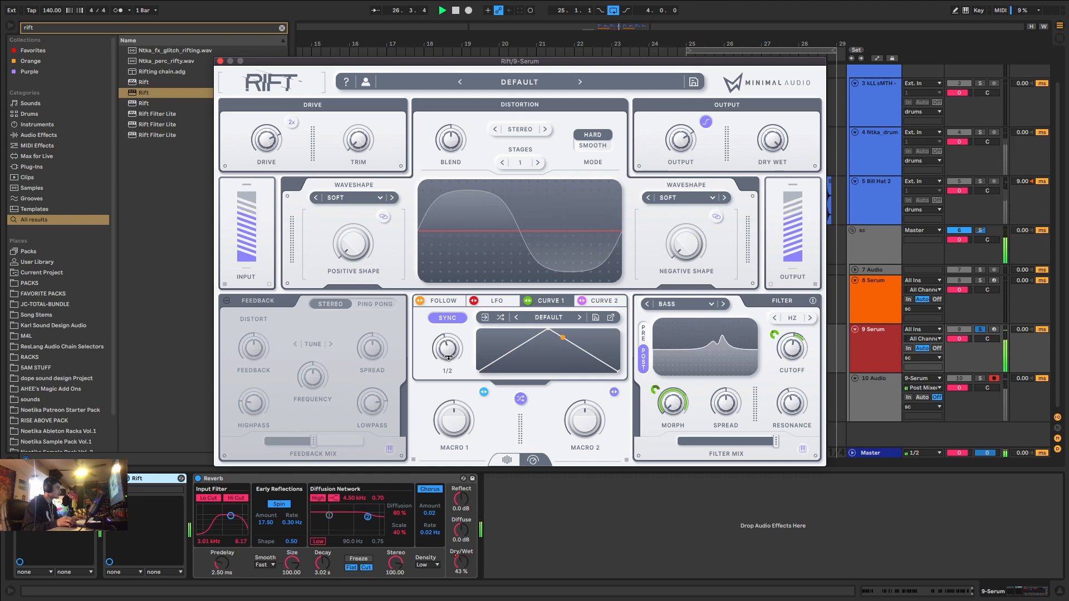
pyautogui.press('space')
pyautogui.press('space')
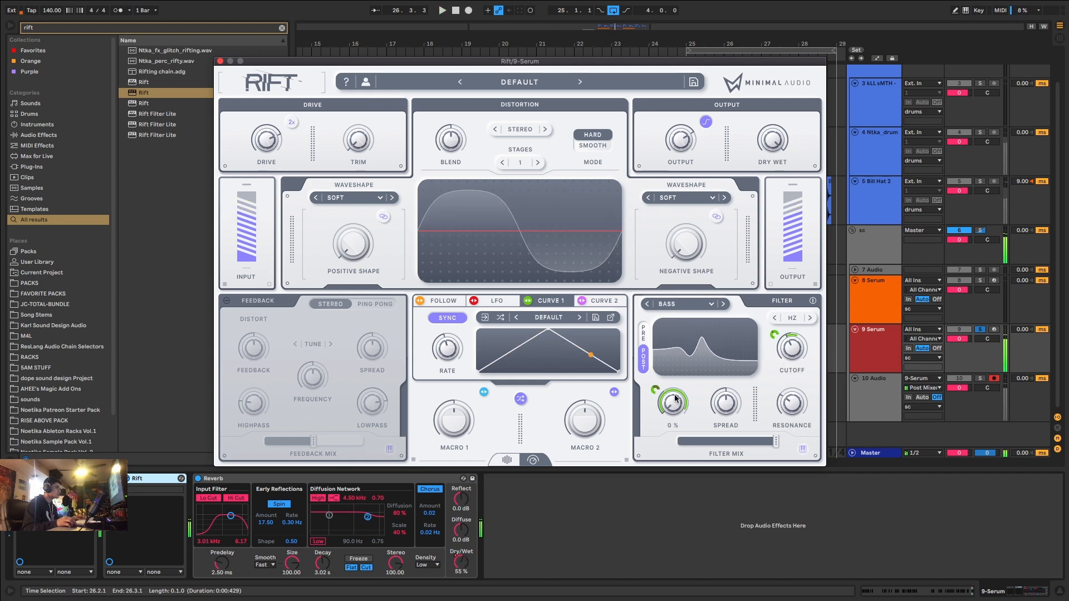
# Switch Rift's filter to Pre, reduce the Curve 1 modulation on morph and readjust the morph amount
pyautogui.moveTo(653, 449); pyautogui.dragTo(666, 360)
pyautogui.press('space')
pyautogui.click(642, 336)
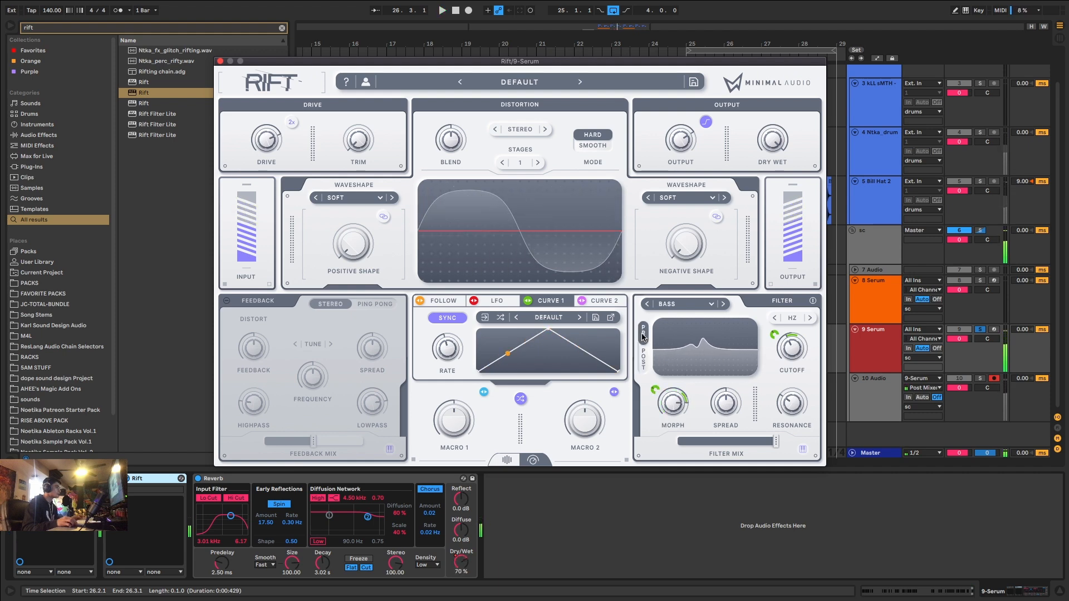
pyautogui.moveTo(678, 408); pyautogui.dragTo(673, 428)
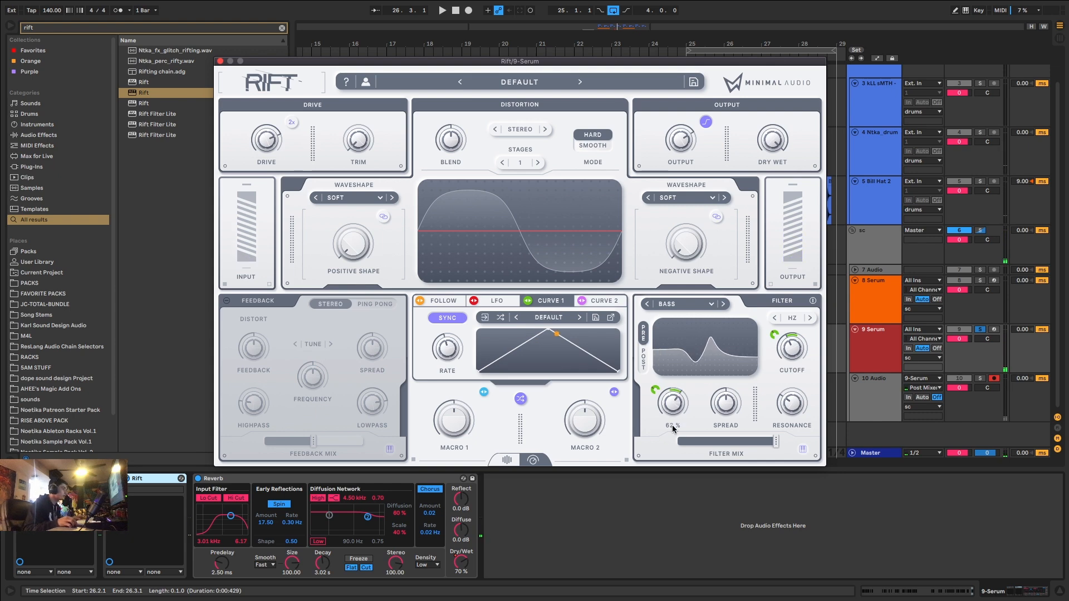
# Adjust Rift's negative shape amount, set both the negative and positive waveshapes to Pulse, and play the clip
pyautogui.moveTo(686, 243); pyautogui.dragTo(688, 198)
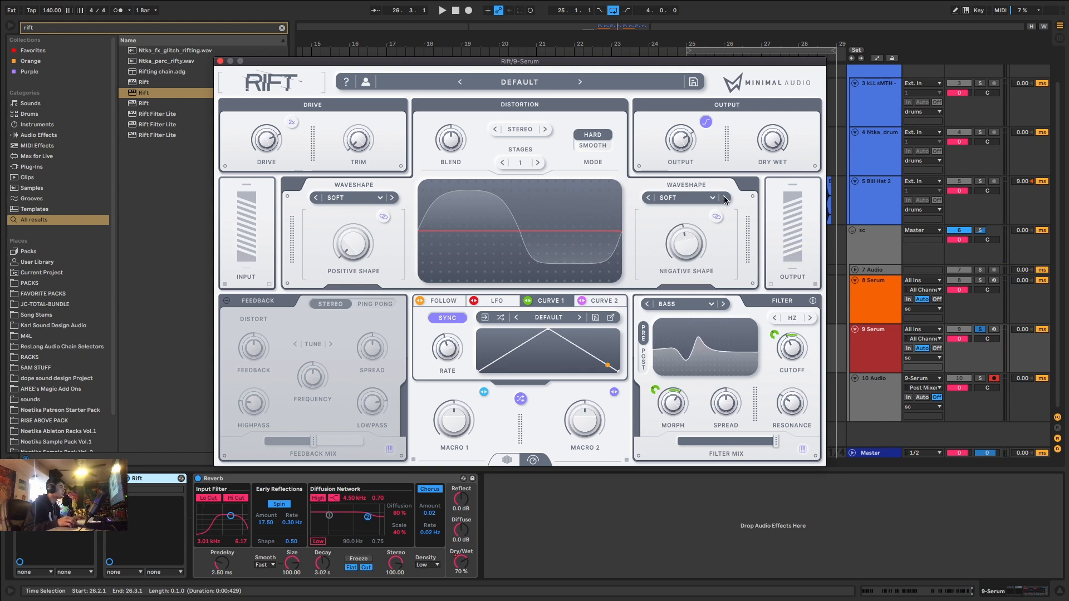
pyautogui.click(725, 198)
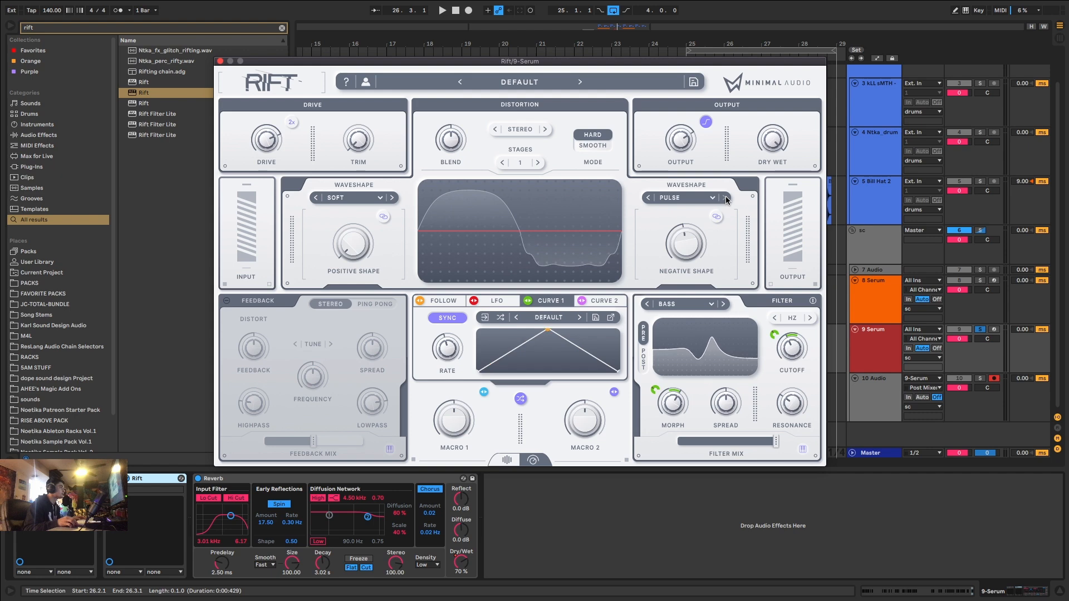
pyautogui.click(393, 198)
pyautogui.press('space')
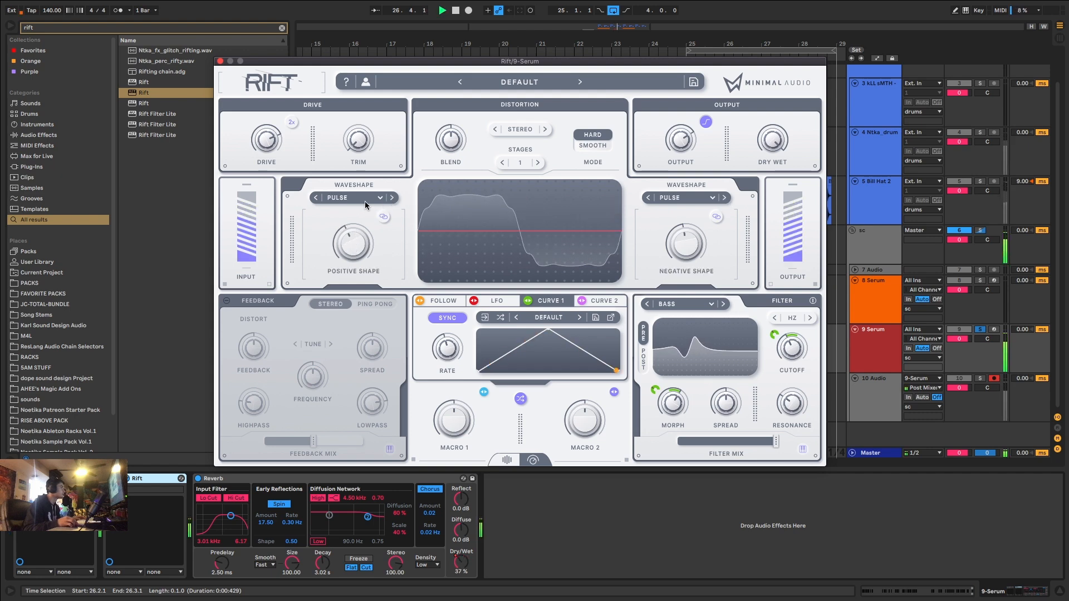
pyautogui.press('space')
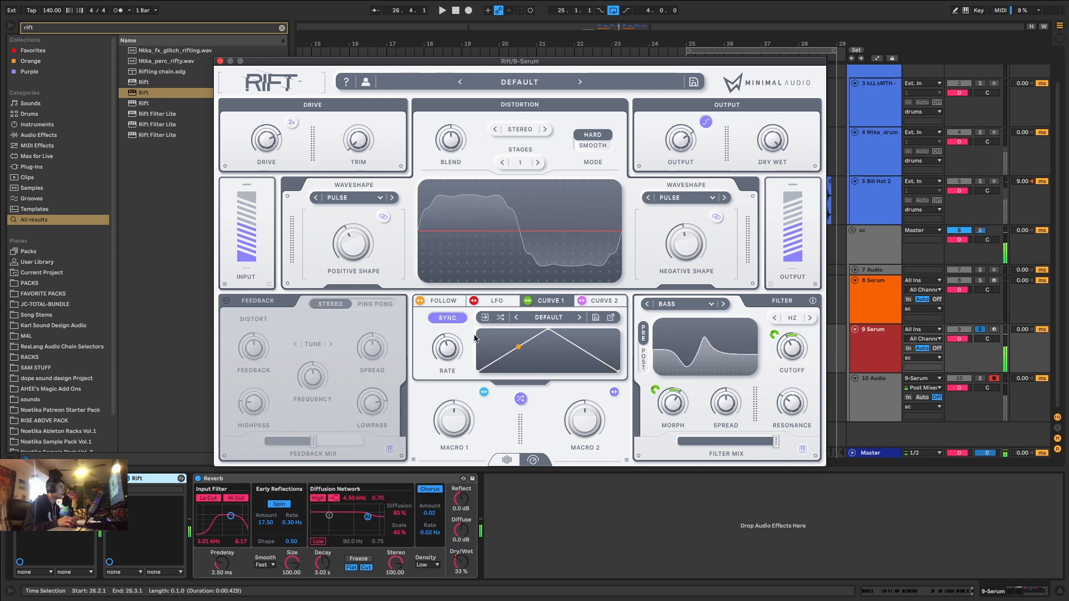
# Set the rate of Rift's Curve 1 to 1/4 and replay the clip
pyautogui.moveTo(451, 336)
pyautogui.press('space')
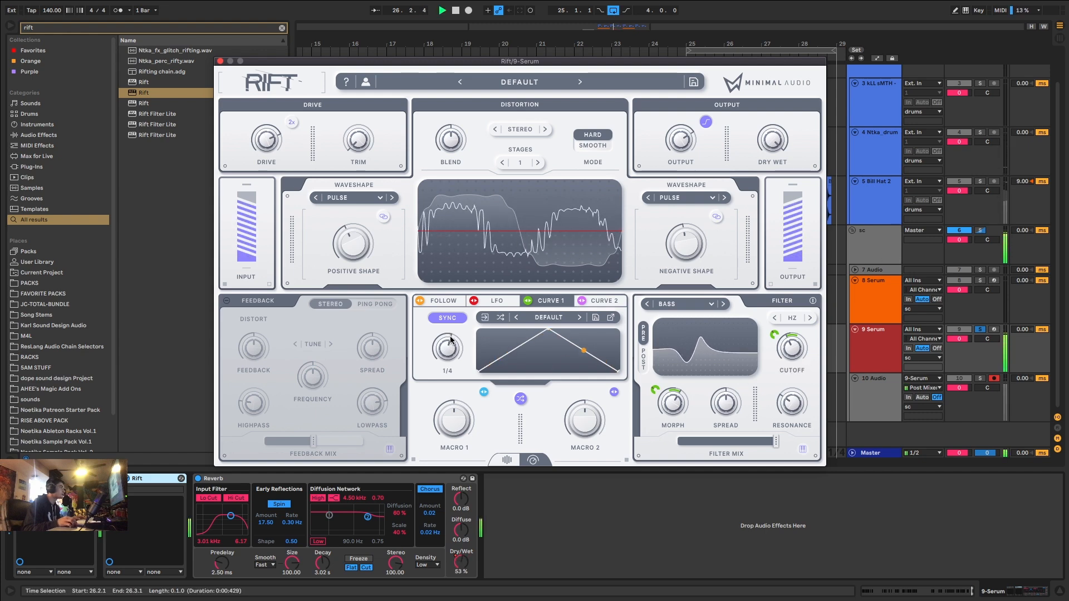
pyautogui.press('space')
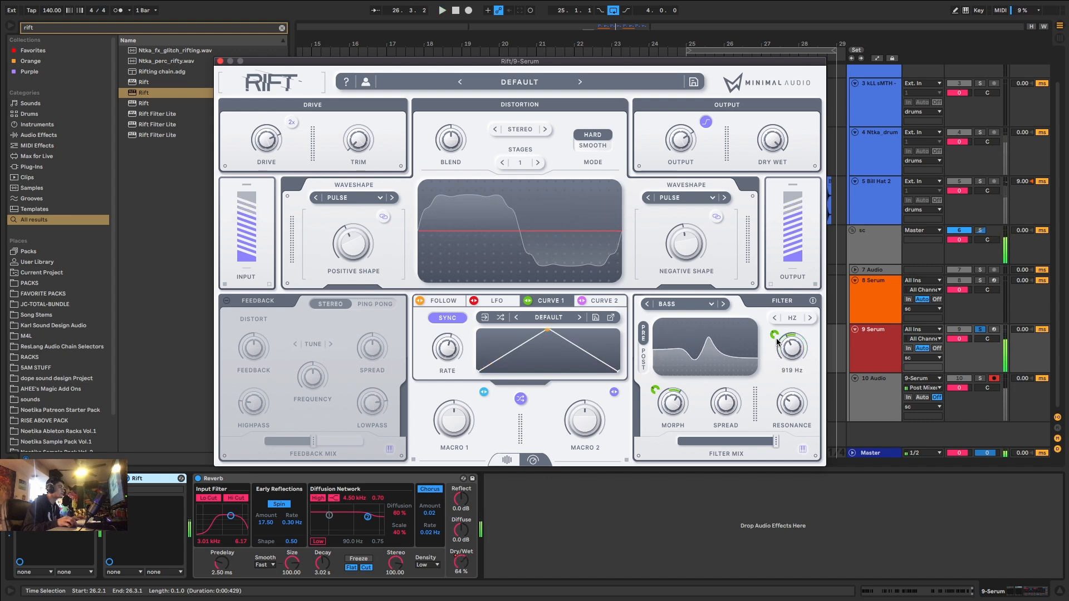
pyautogui.press('space')
# Adjust how strongly Curve 1 modulates the filter morph in Rift, replaying the clip to compare
pyautogui.moveTo(651, 388)
pyautogui.press('space')
pyautogui.moveTo(654, 389); pyautogui.dragTo(656, 423)
pyautogui.press('space')
pyautogui.press('space')
pyautogui.press('space')
pyautogui.press('space')
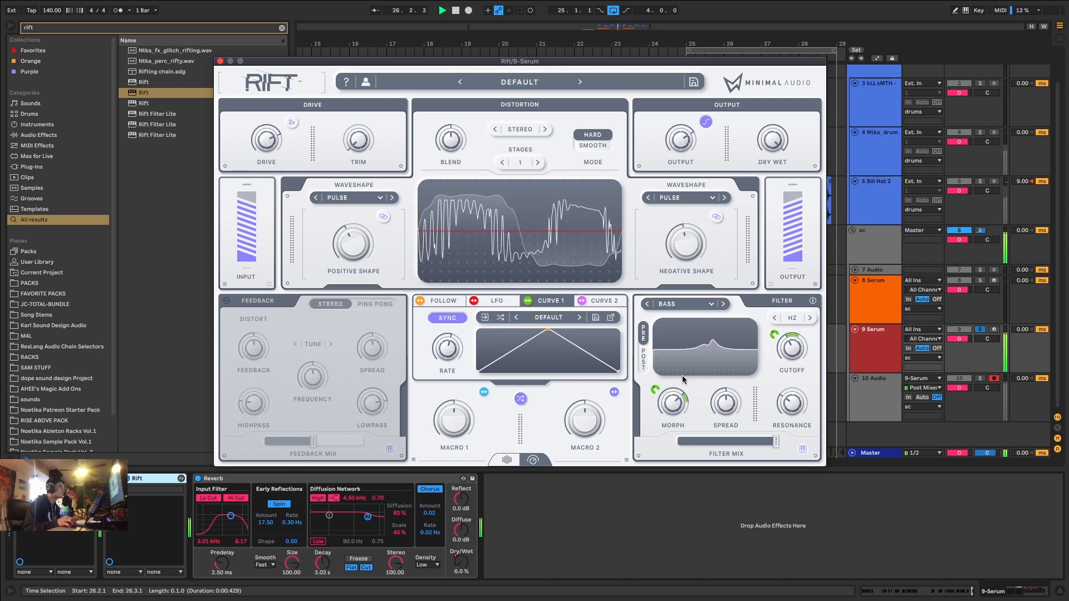
# Bend Curve 1's slopes upward into a rounded arch, lower Rift's filter cutoff and morph, and audition the clip
pyautogui.moveTo(510, 351); pyautogui.dragTo(555, 315)
pyautogui.press('space')
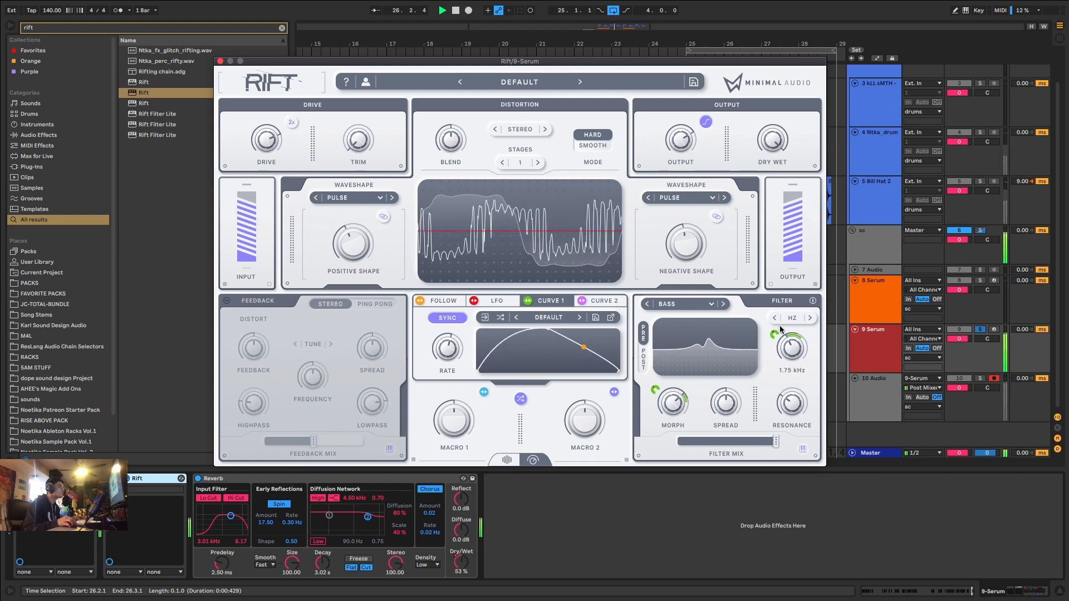
pyautogui.moveTo(793, 346)
pyautogui.mouseDown()
pyautogui.moveTo(792, 371)
pyautogui.moveTo(793, 356)
pyautogui.mouseUp()
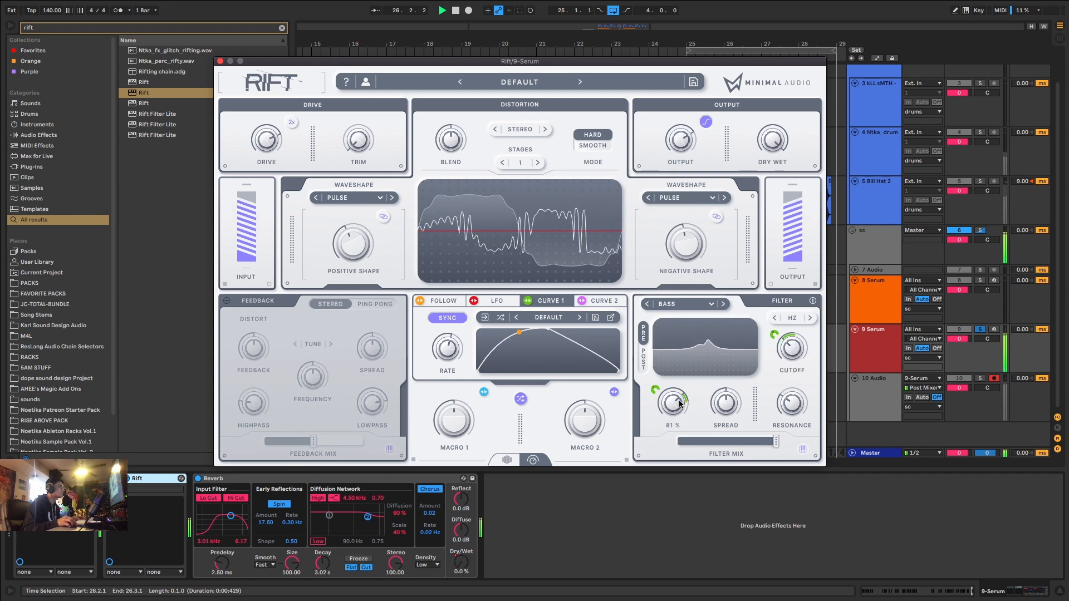
pyautogui.moveTo(674, 402)
pyautogui.mouseDown()
pyautogui.moveTo(674, 427)
pyautogui.moveTo(673, 408)
pyautogui.mouseUp()
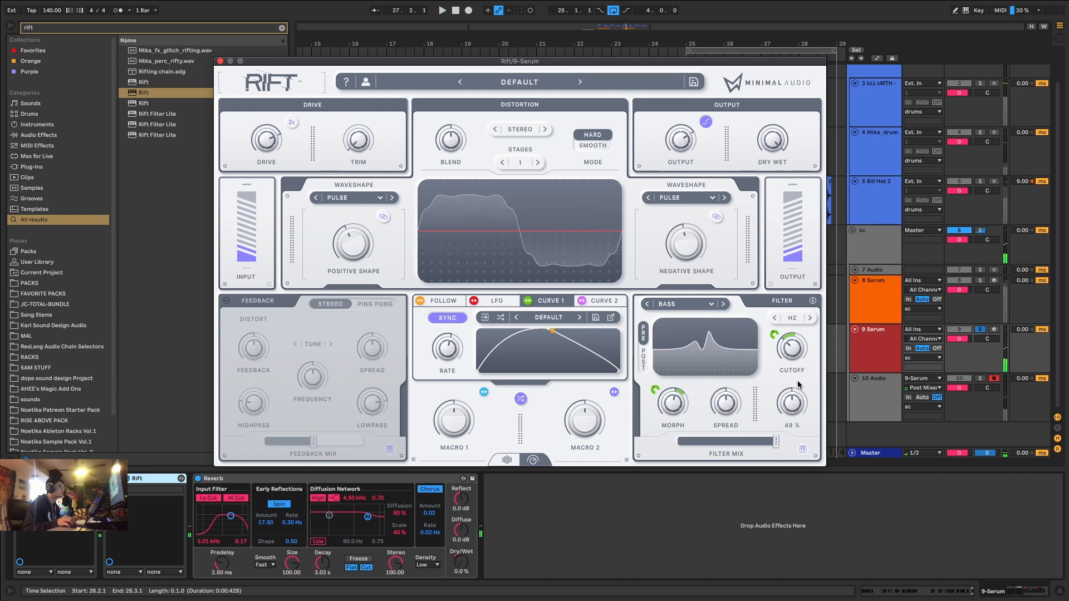
pyautogui.press('space')
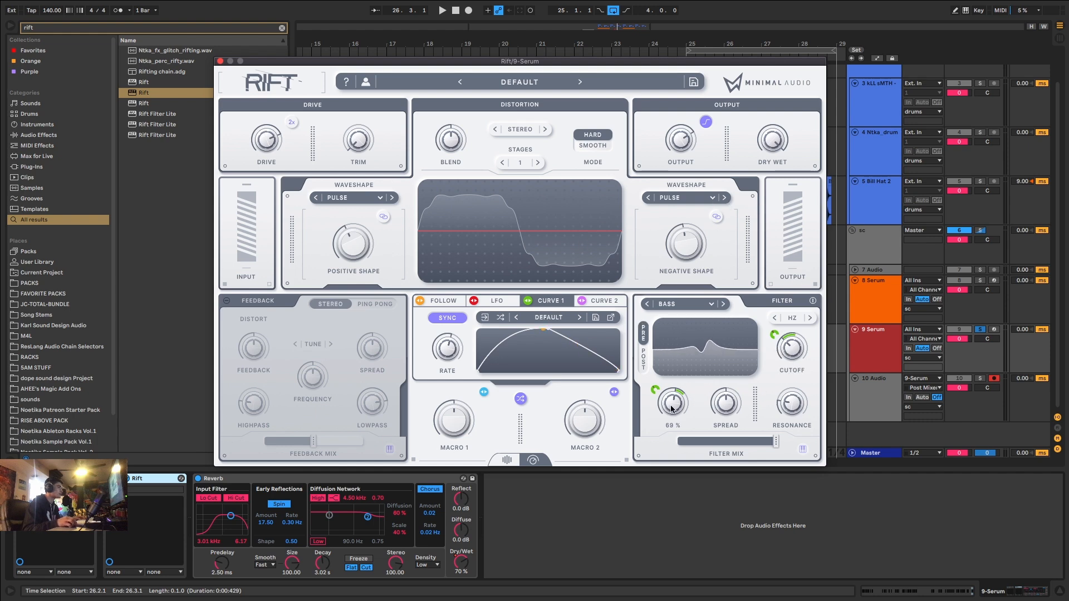
# Lower Rift's filter morph further and readjust the cutoff and its modulation while replaying the clip
pyautogui.moveTo(675, 404); pyautogui.dragTo(669, 438)
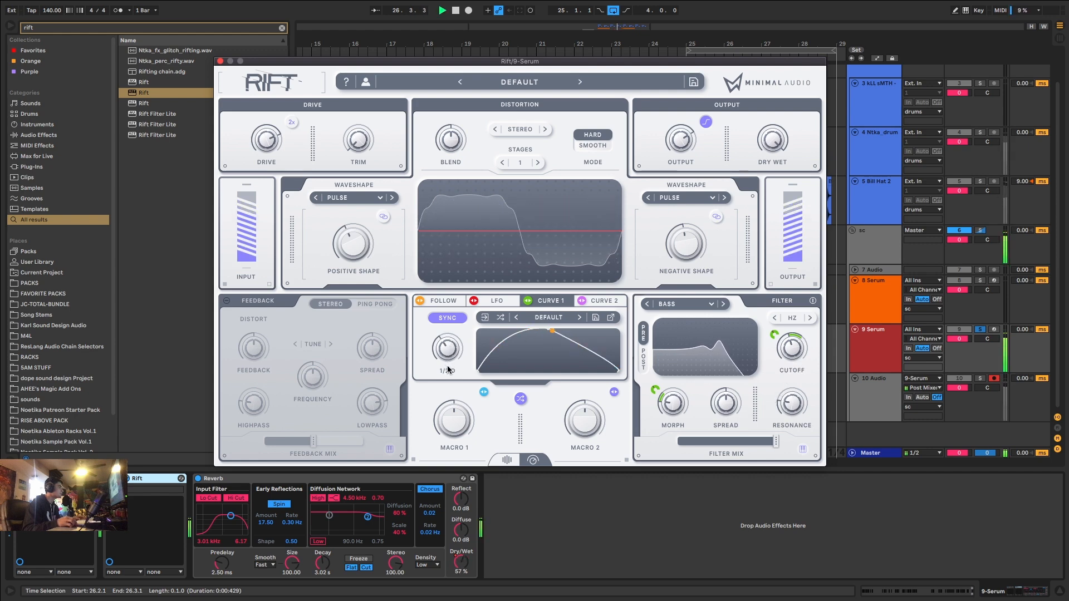
pyautogui.press('space')
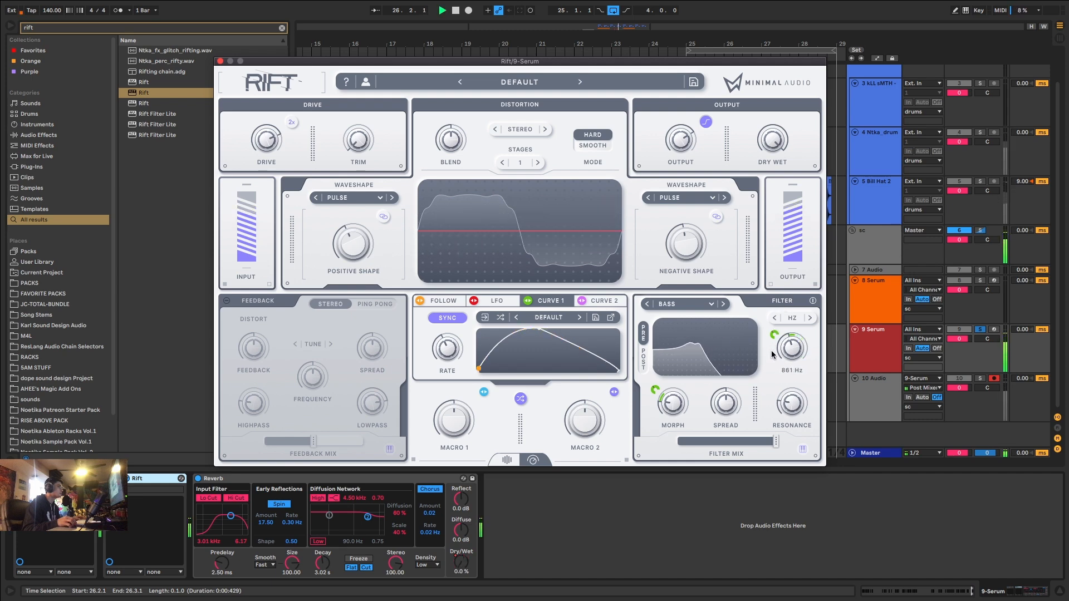
pyautogui.press('space')
pyautogui.press('space')
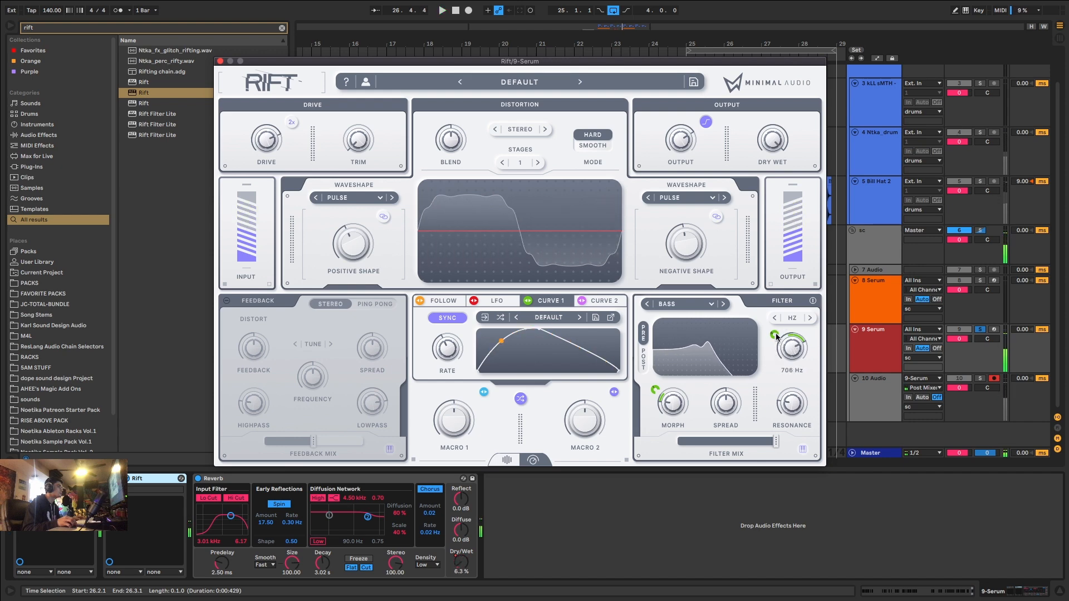
# Close Rift, open the second Serum's LFO 2 and lower the curve's end point by about a third
pyautogui.click(220, 61)
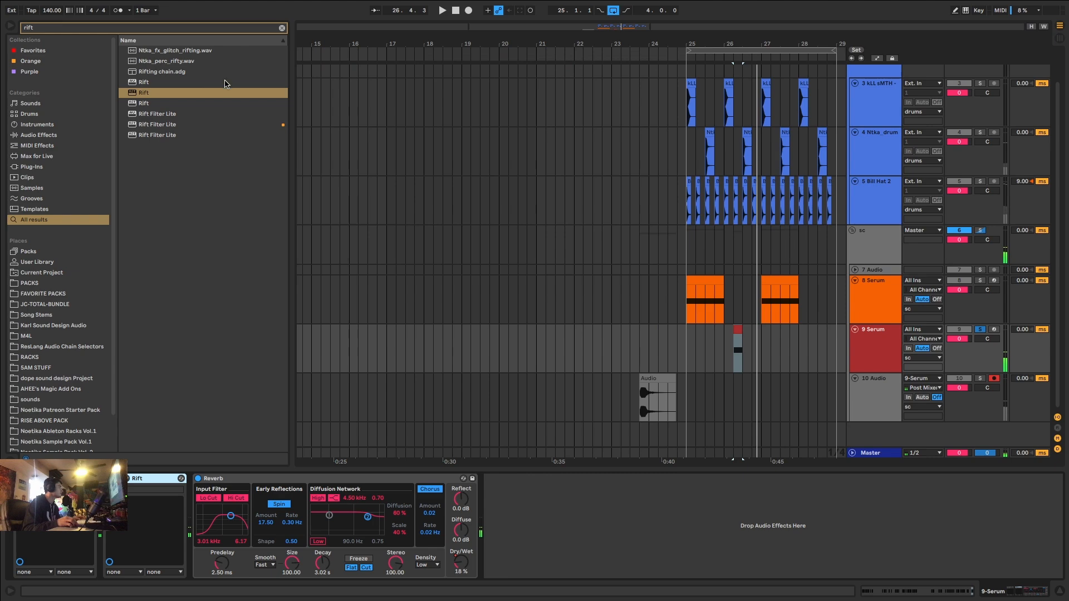
pyautogui.press('space')
pyautogui.press('space')
pyautogui.click(92, 479)
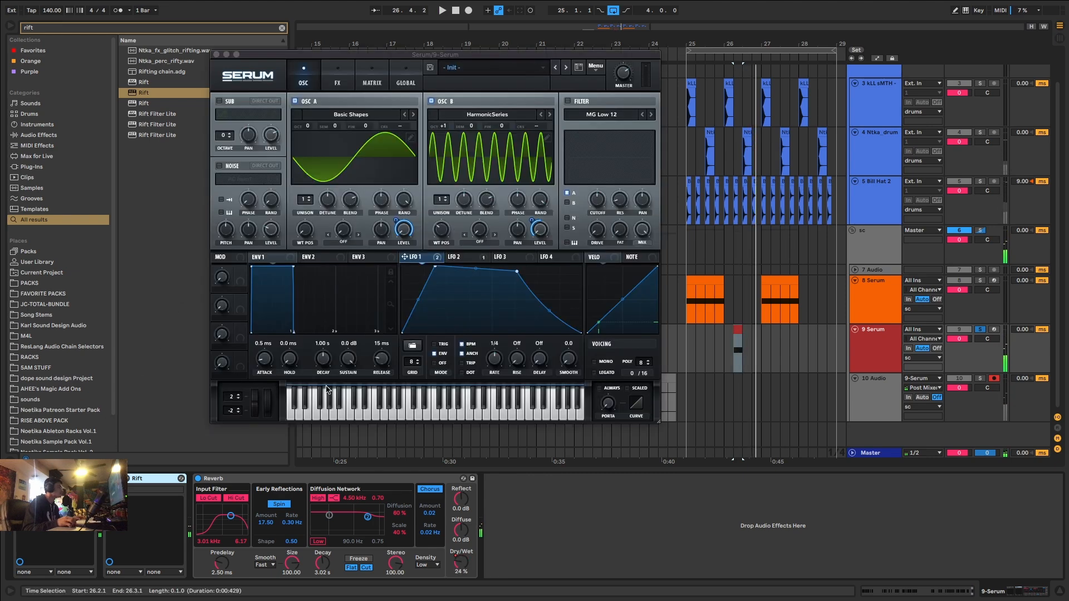
pyautogui.click(476, 259)
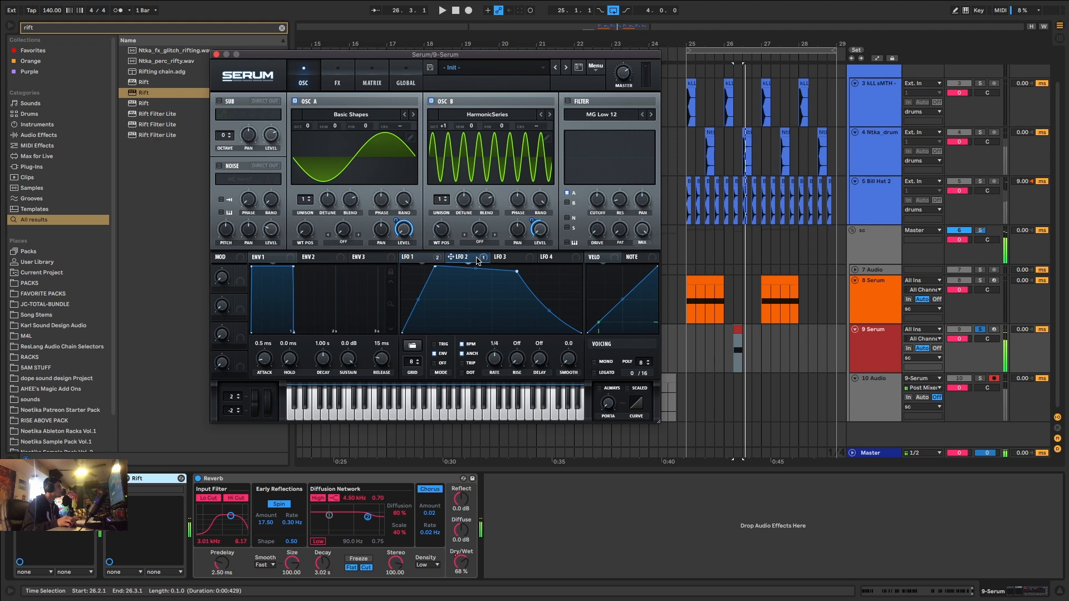
pyautogui.press('space')
pyautogui.moveTo(580, 267); pyautogui.dragTo(580, 290)
pyautogui.press('space')
pyautogui.press('space')
# Reshape LFO 2 so it rises to a peak just before the middle and stays nearly level to the end
pyautogui.doubleClick(506, 271)
pyautogui.moveTo(506, 271); pyautogui.dragTo(402, 267)
pyautogui.moveTo(580, 291)
pyautogui.mouseDown()
pyautogui.moveTo(536, 290)
pyautogui.moveTo(497, 354)
pyautogui.moveTo(599, 304)
pyautogui.moveTo(582, 288)
pyautogui.mouseUp()
pyautogui.press('space')
pyautogui.press('space')
pyautogui.press('space')
pyautogui.press('space')
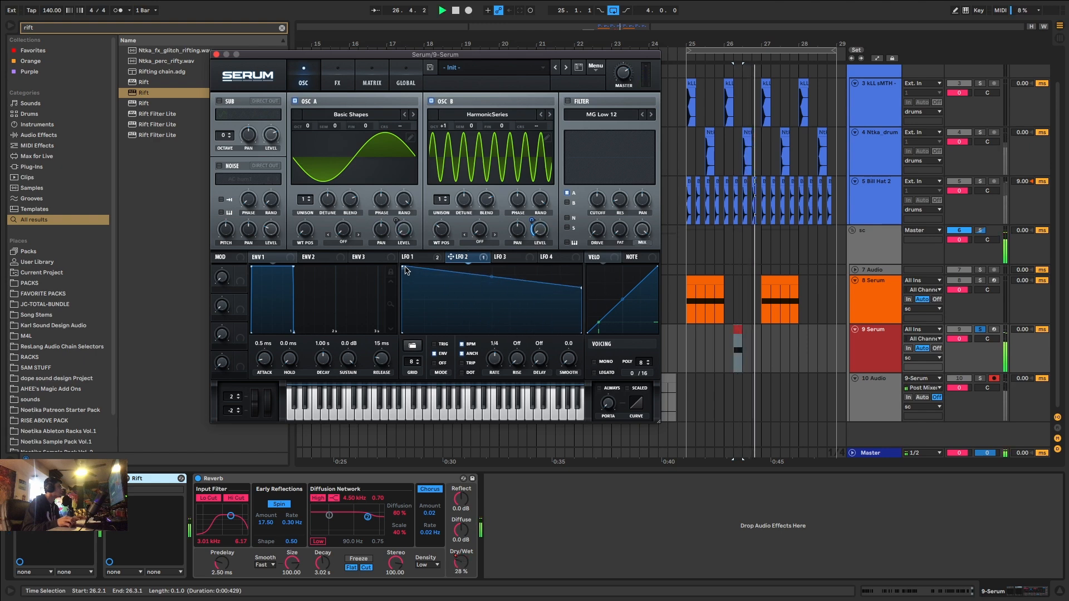
pyautogui.moveTo(405, 268); pyautogui.dragTo(482, 286)
pyautogui.press('space')
pyautogui.press('space')
# Lower Osc B's level and wavetable position in the second Serum while replaying the clip
pyautogui.moveTo(539, 234); pyautogui.dragTo(540, 241)
pyautogui.press('space')
pyautogui.press('space')
pyautogui.press('space')
pyautogui.press('space')
pyautogui.press('space')
pyautogui.moveTo(444, 233); pyautogui.dragTo(444, 238)
pyautogui.press('space')
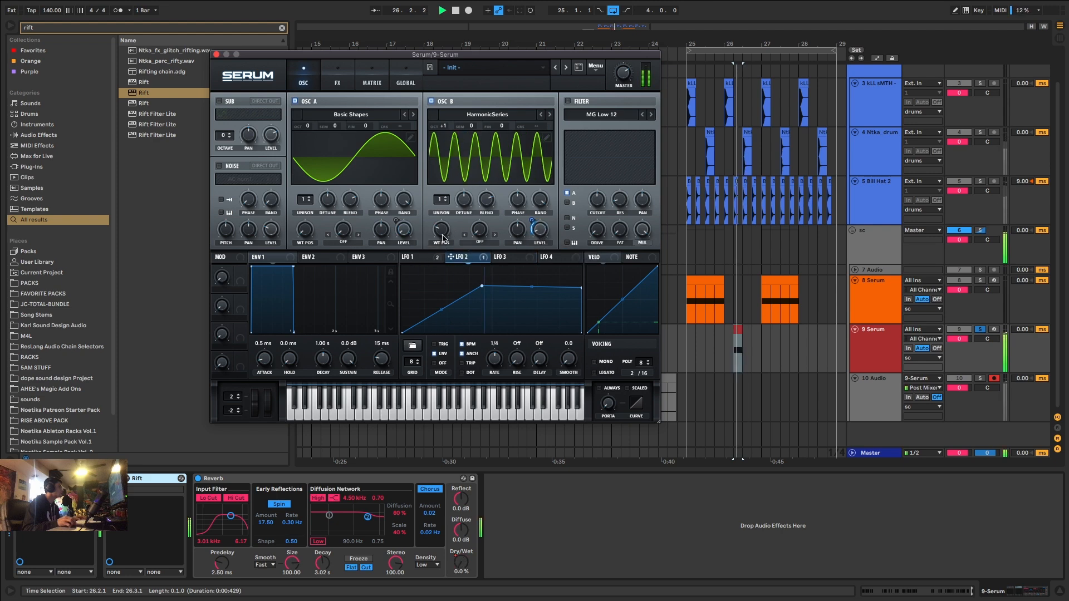
# Close Serum, record its clip onto the armed audio track and move the take to about bar 22
pyautogui.click(217, 54)
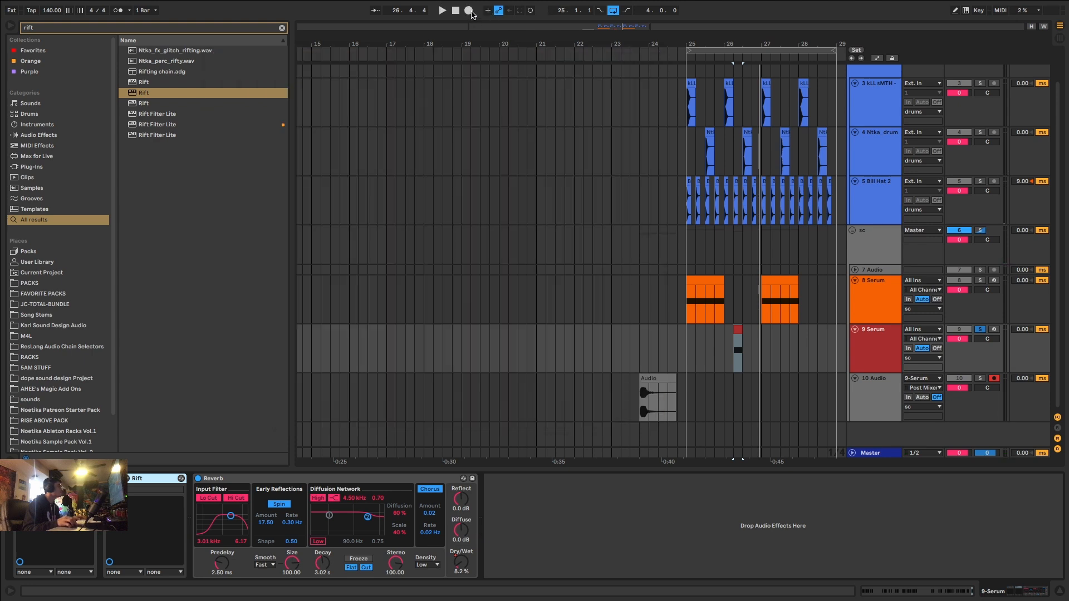
pyautogui.click(469, 11)
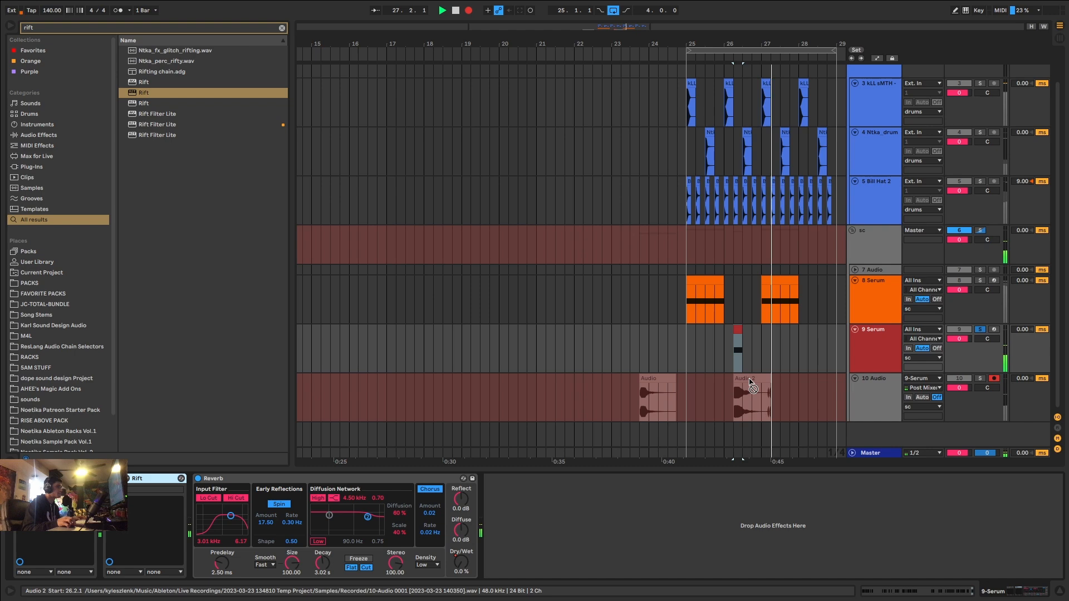
pyautogui.press('space')
# Reopen the second Serum, raise Osc B's wavetable position and lower its octave during playback
pyautogui.click(735, 331)
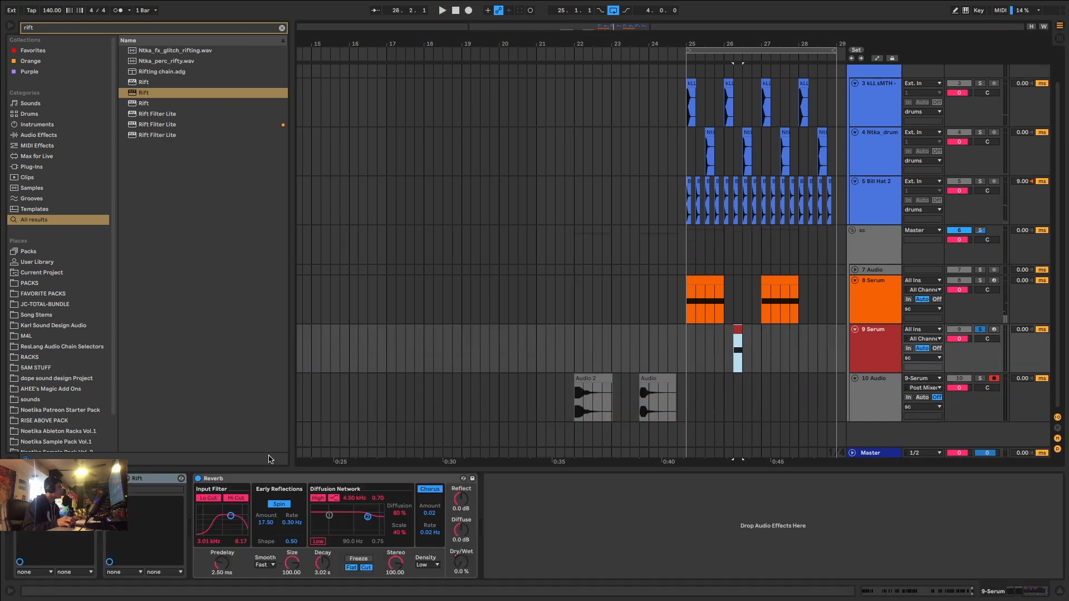
pyautogui.click(38, 478)
pyautogui.press('space')
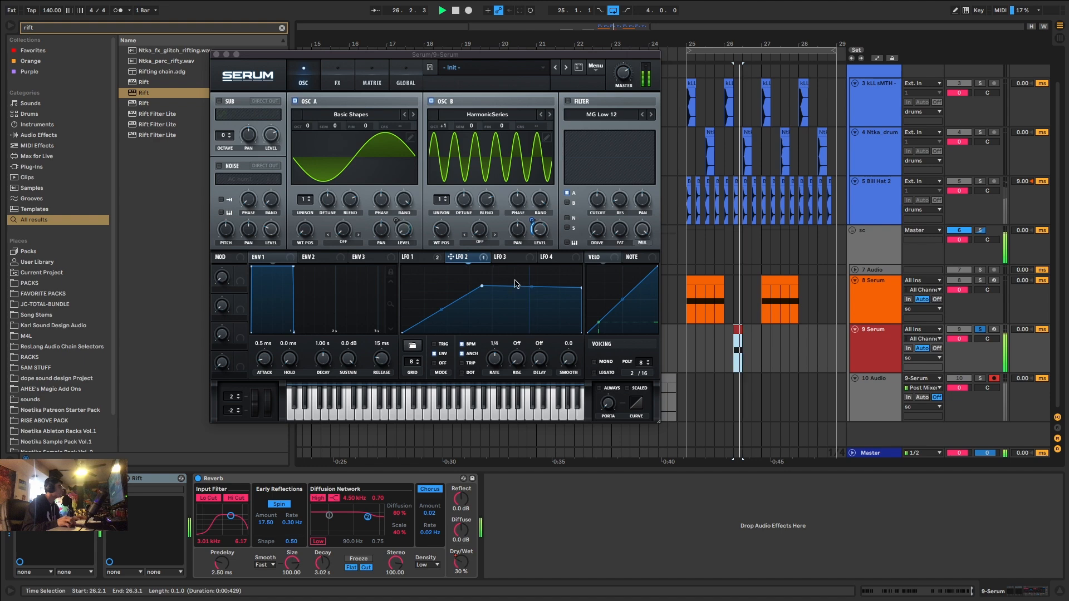
pyautogui.moveTo(447, 227); pyautogui.dragTo(447, 220)
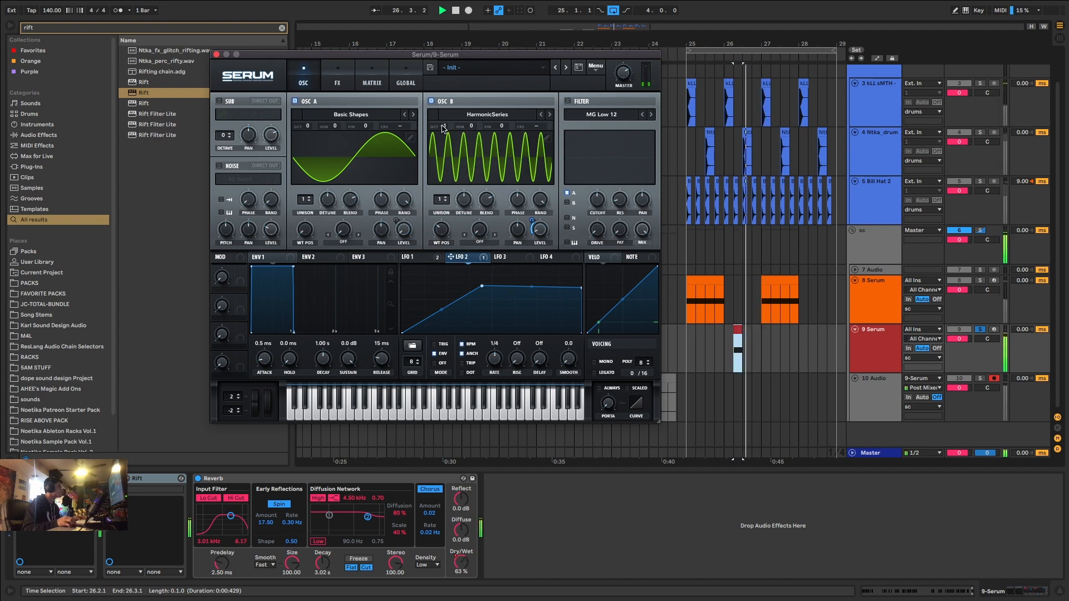
pyautogui.moveTo(443, 126); pyautogui.dragTo(444, 135)
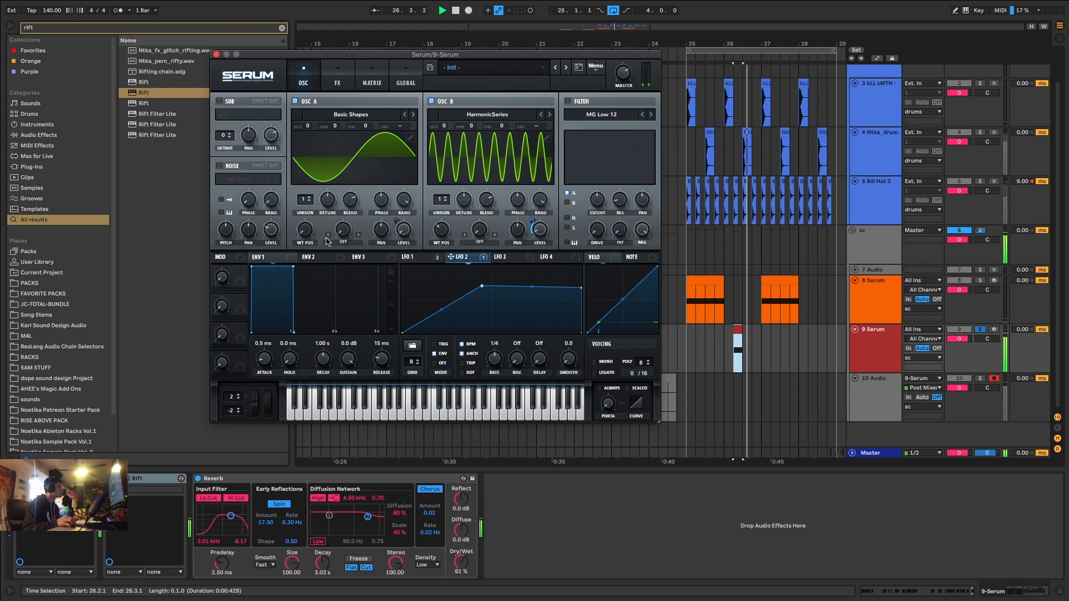
# Adjust the drive of the Diode 1 distortion in the second Serum's effects while replaying the clip
pyautogui.click(341, 86)
pyautogui.press('space')
pyautogui.press('space')
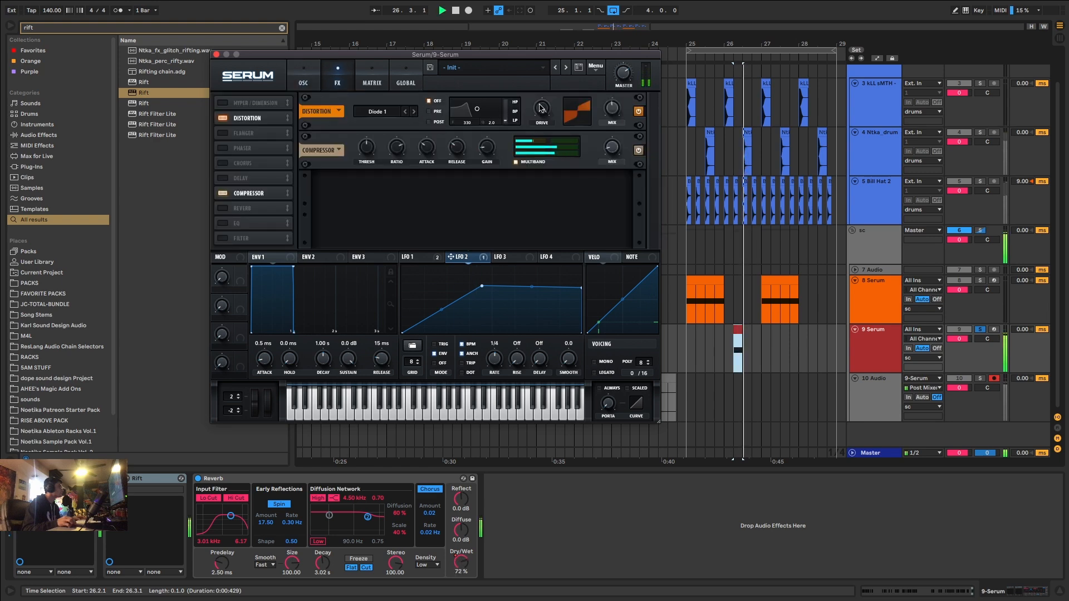
pyautogui.press('space')
pyautogui.press('space')
pyautogui.moveTo(543, 108); pyautogui.dragTo(544, 144)
pyautogui.press('space')
pyautogui.press('space')
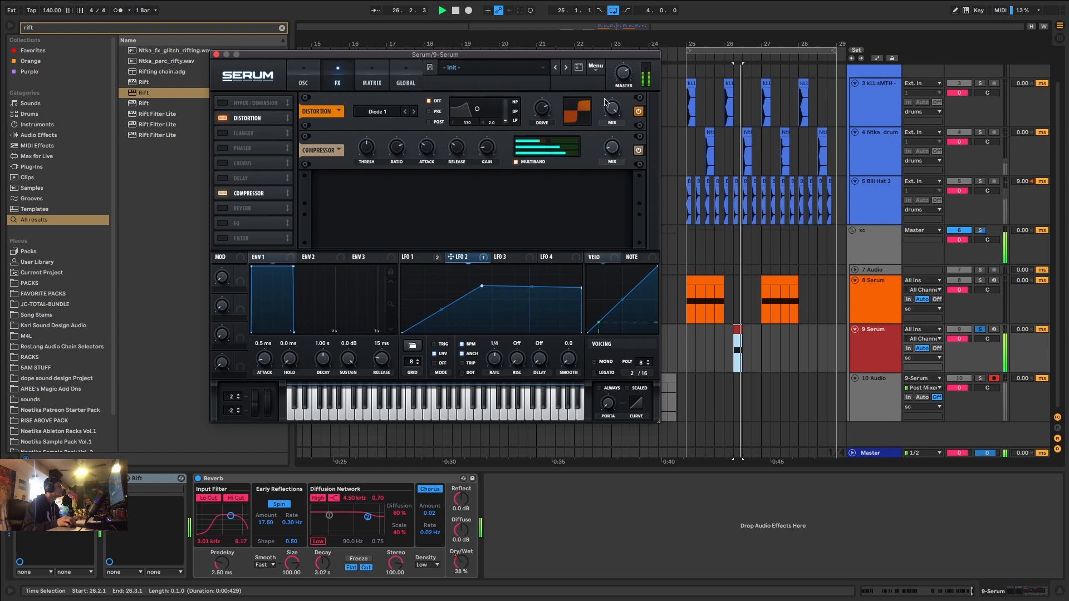
# Record the altered Serum sound onto the armed audio track, move the take to bar 20.4 and reselect the second Serum's clip
pyautogui.click(217, 54)
pyautogui.click(469, 11)
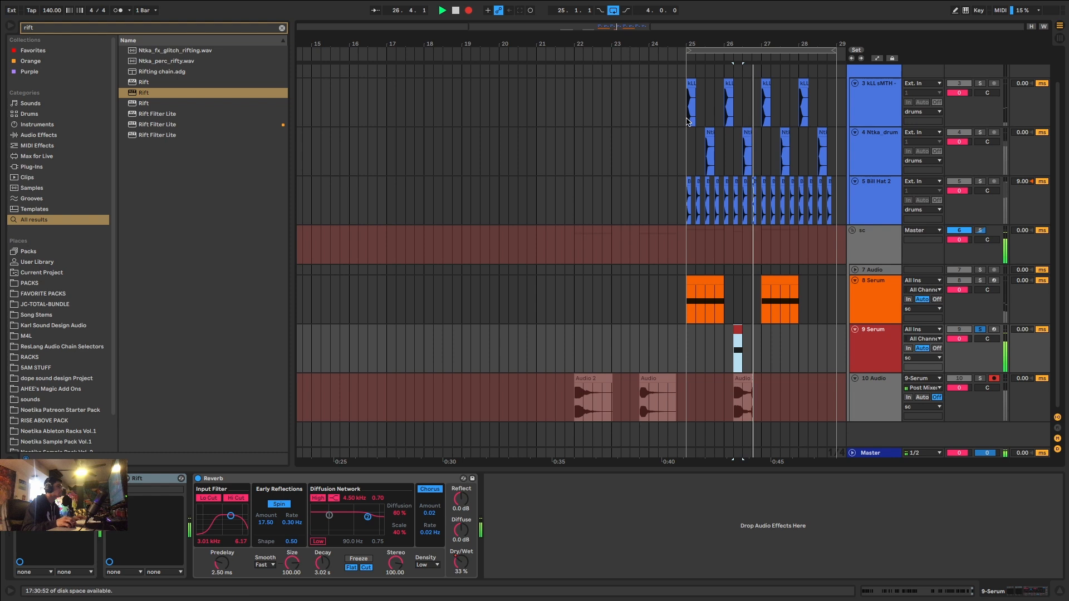
pyautogui.press('space')
pyautogui.moveTo(761, 382); pyautogui.dragTo(554, 385)
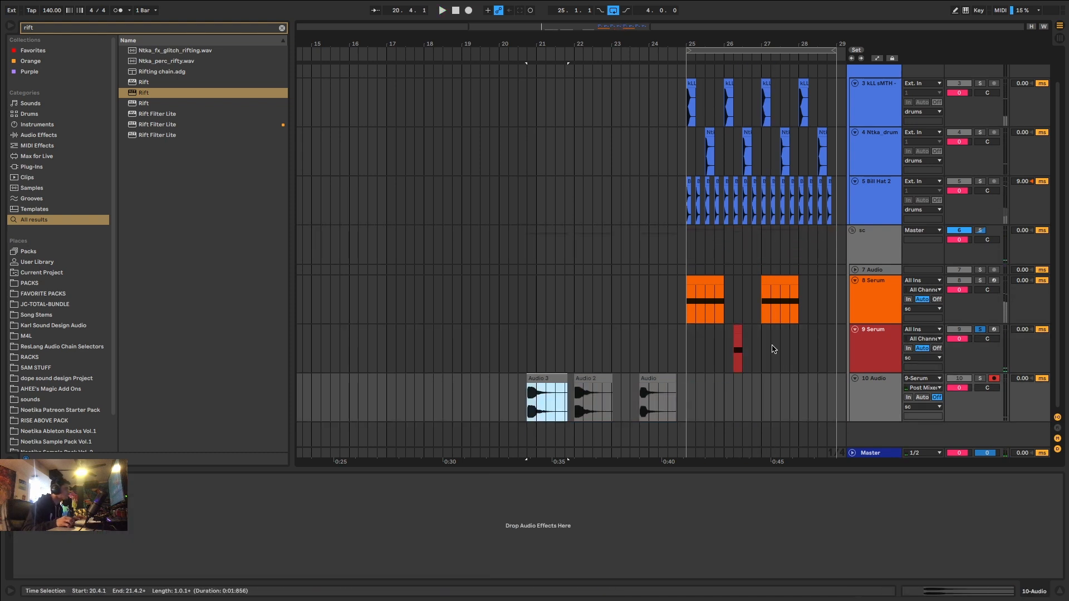
pyautogui.click(740, 331)
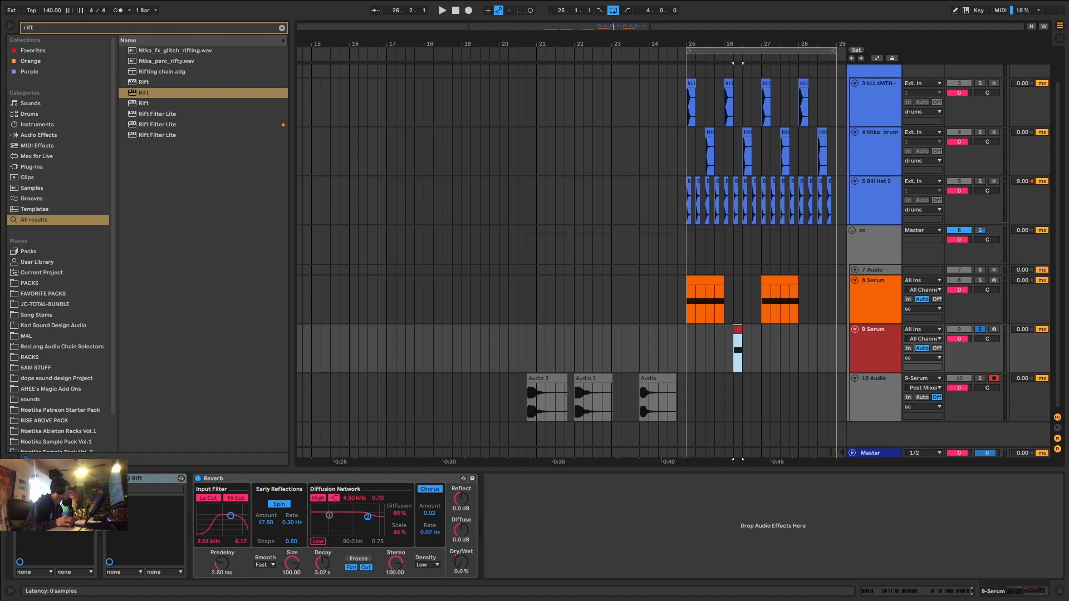
# Reopen the second Serum, raise Osc B's octave to +1 and increase its wavetable position
pyautogui.click(37, 479)
pyautogui.moveTo(450, 127); pyautogui.dragTo(447, 111)
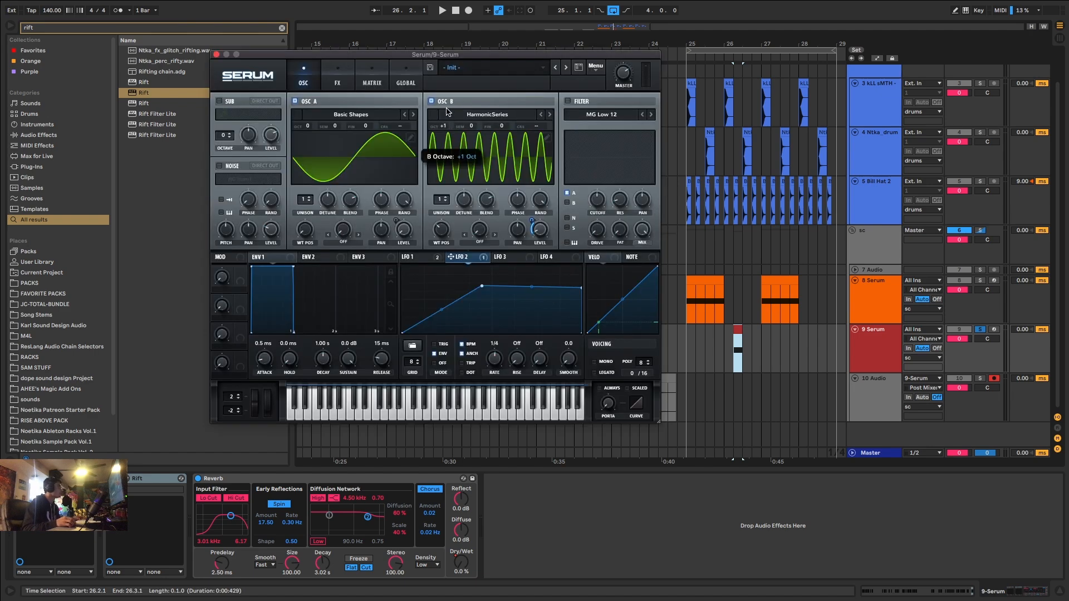
pyautogui.moveTo(437, 229); pyautogui.dragTo(449, 211)
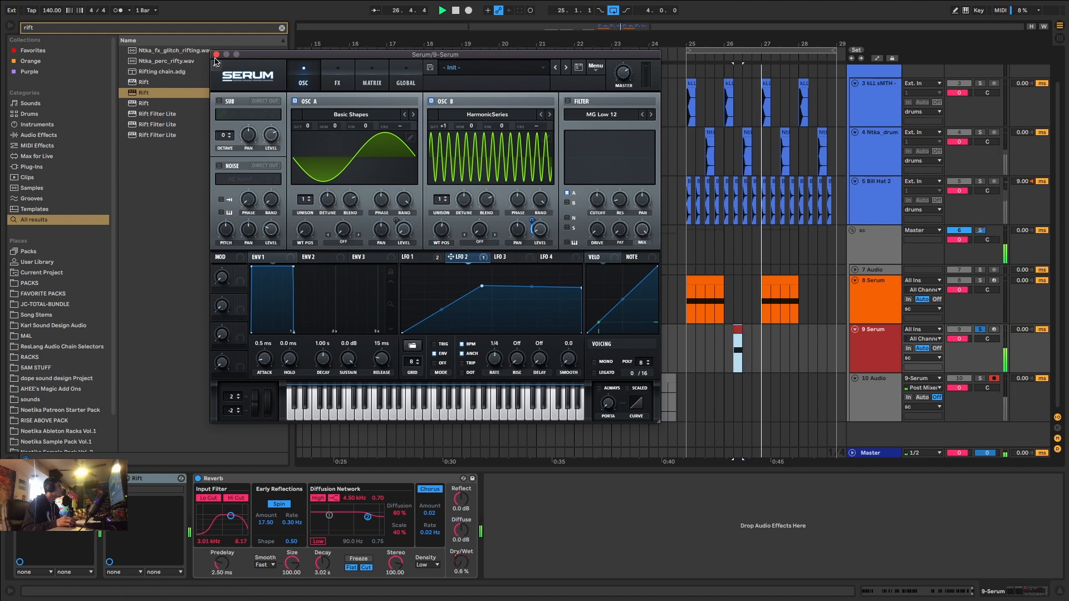
# Enable the AC hum1 noise oscillator in the second Serum and modulate its level with LFO 1
pyautogui.click(219, 165)
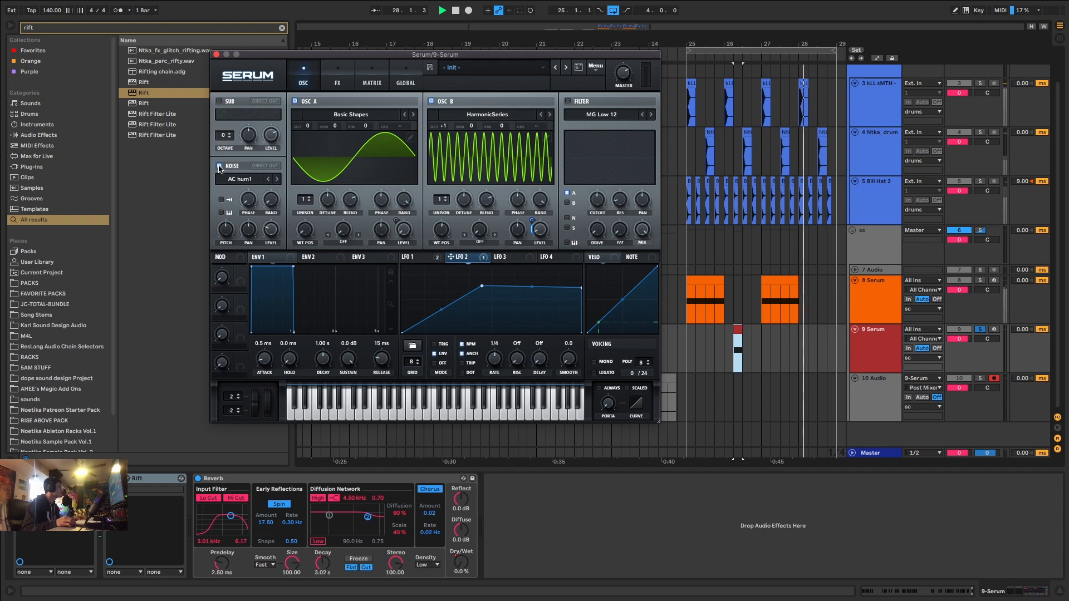
pyautogui.click(414, 257)
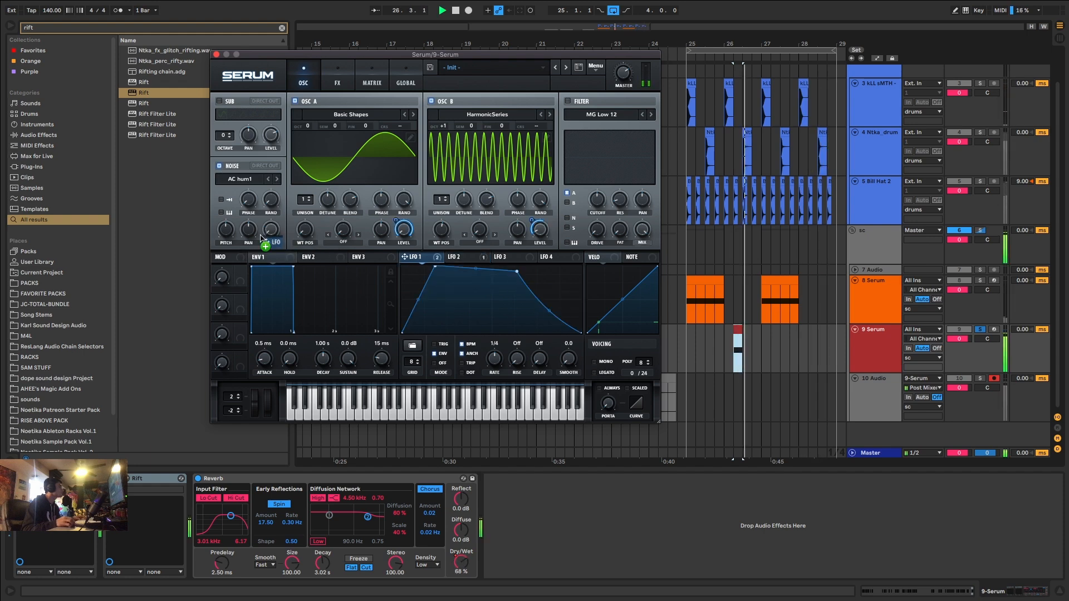
pyautogui.moveTo(405, 257); pyautogui.dragTo(266, 233)
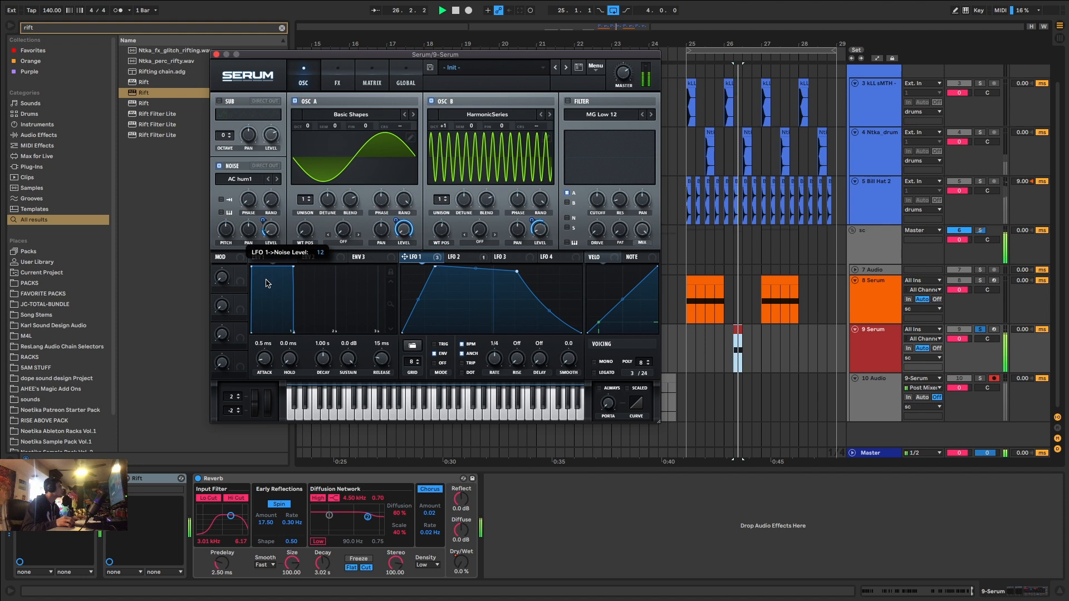
# Close Serum, record the noise-layered sound onto the armed audio track and move the take to about bar 19
pyautogui.click(216, 54)
pyautogui.press('F9')
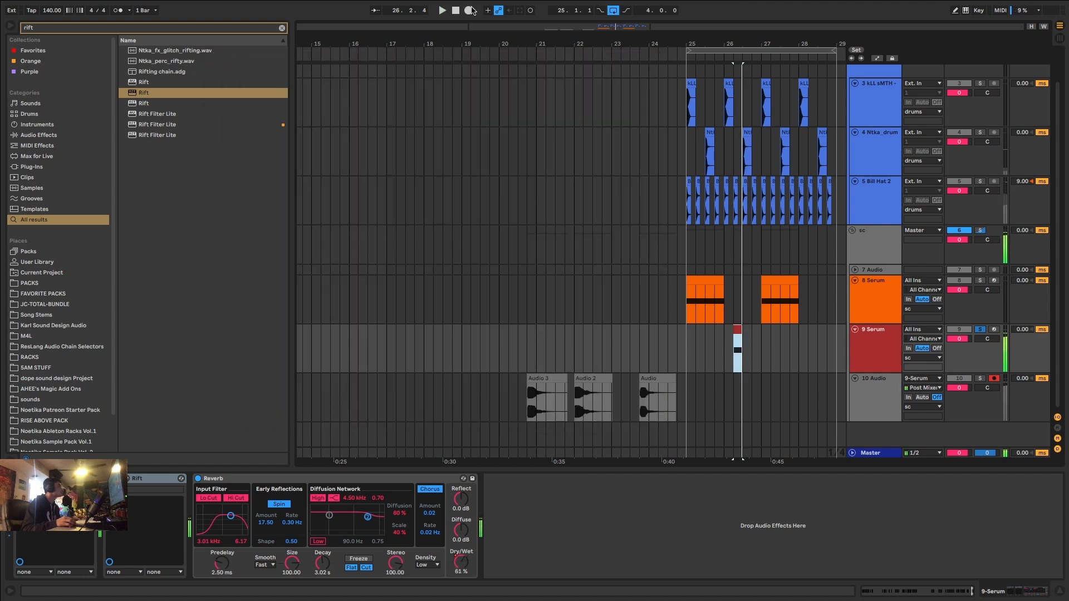
pyautogui.press('space')
pyautogui.moveTo(749, 382); pyautogui.dragTo(483, 379)
pyautogui.scroll(5, 480, 380)
# Solo the audio track and audition the recorded takes one after another
pyautogui.click(980, 380)
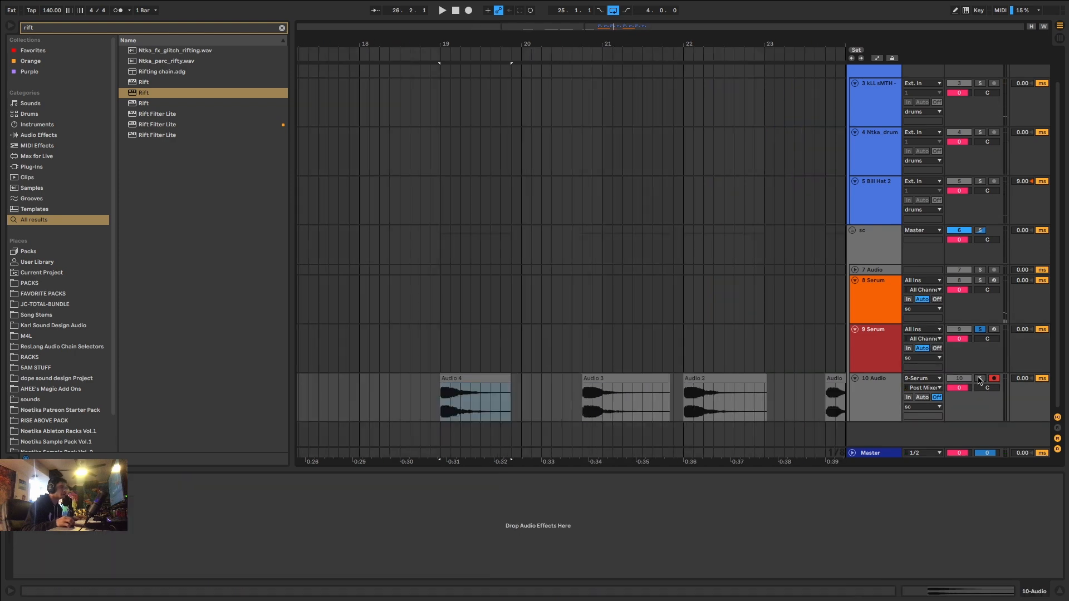
pyautogui.press('space')
pyautogui.click(616, 378)
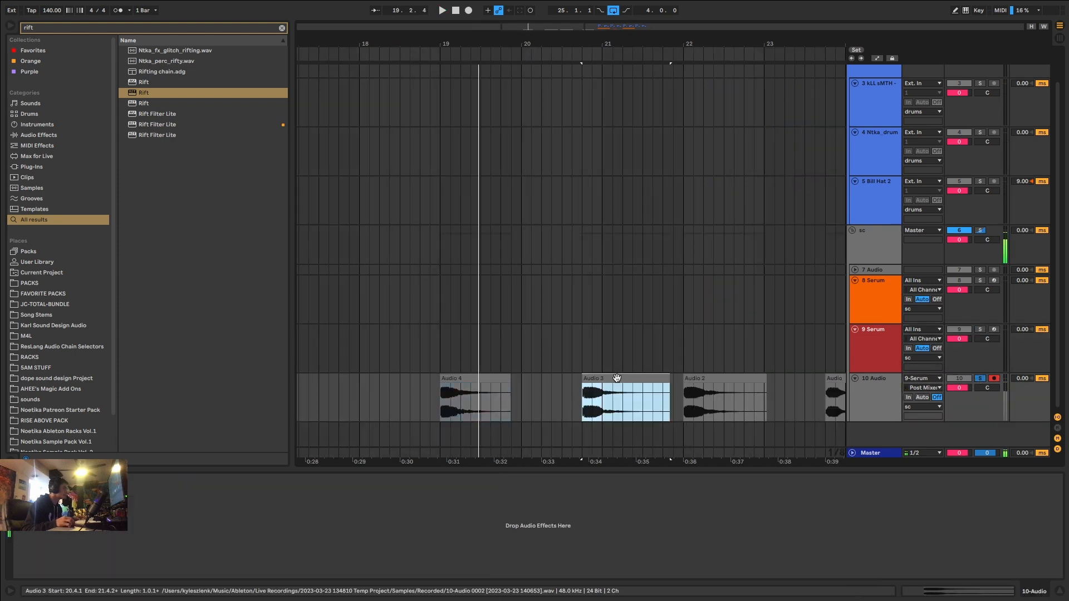
pyautogui.click(714, 379)
pyautogui.scroll(-4, 713, 380)
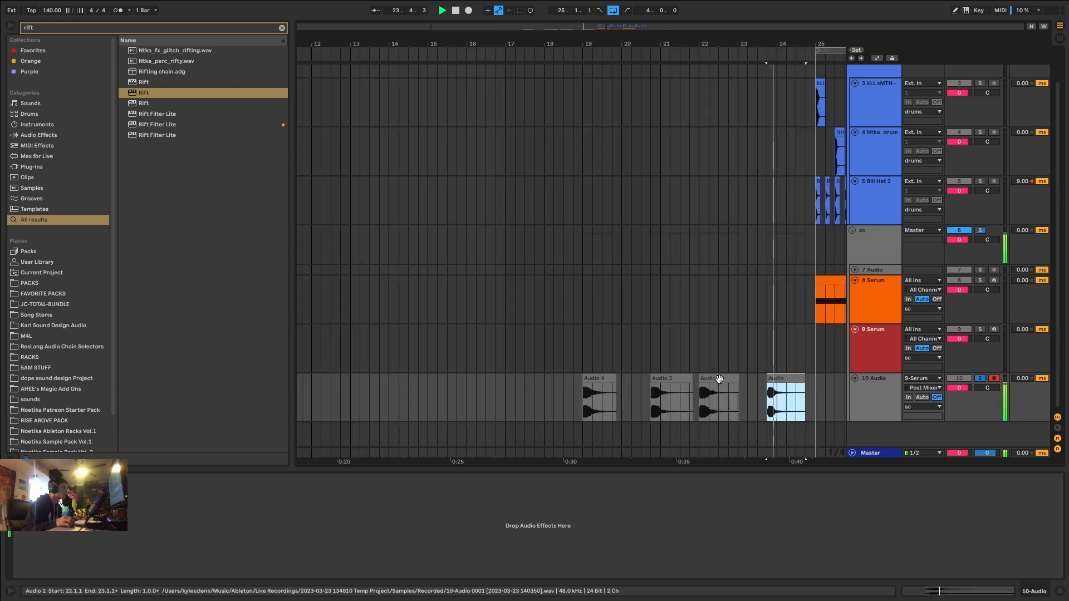
pyautogui.click(780, 379)
pyautogui.press('space')
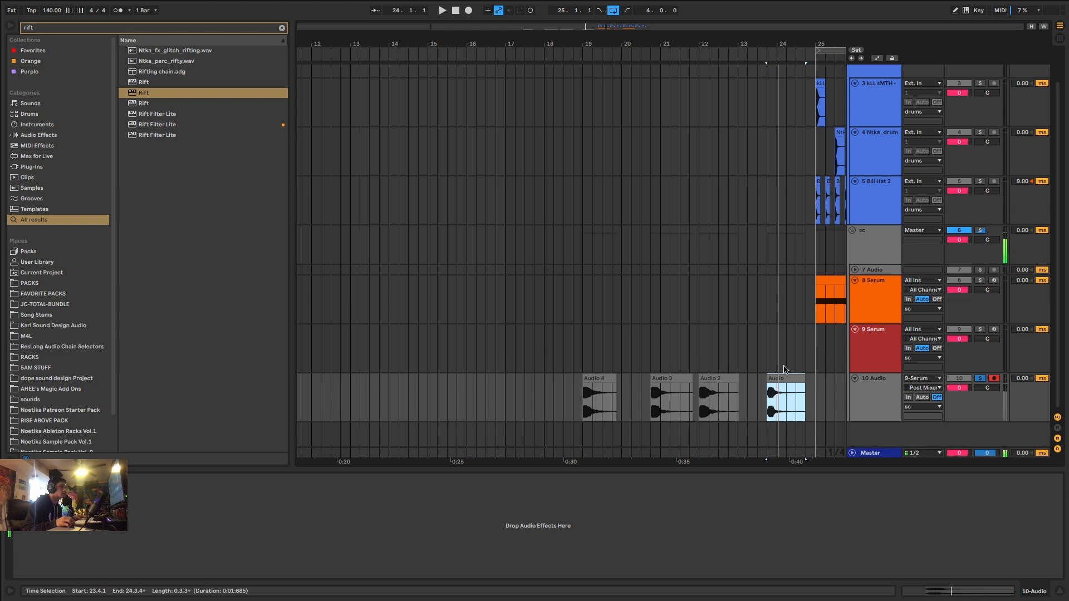
# Move the take nearest the drum loop to bar 26, deactivate the second Serum's clip and turn off the solos
pyautogui.scroll(-4, 832, 377)
pyautogui.scroll(4, 832, 377)
pyautogui.moveTo(643, 378); pyautogui.dragTo(729, 378)
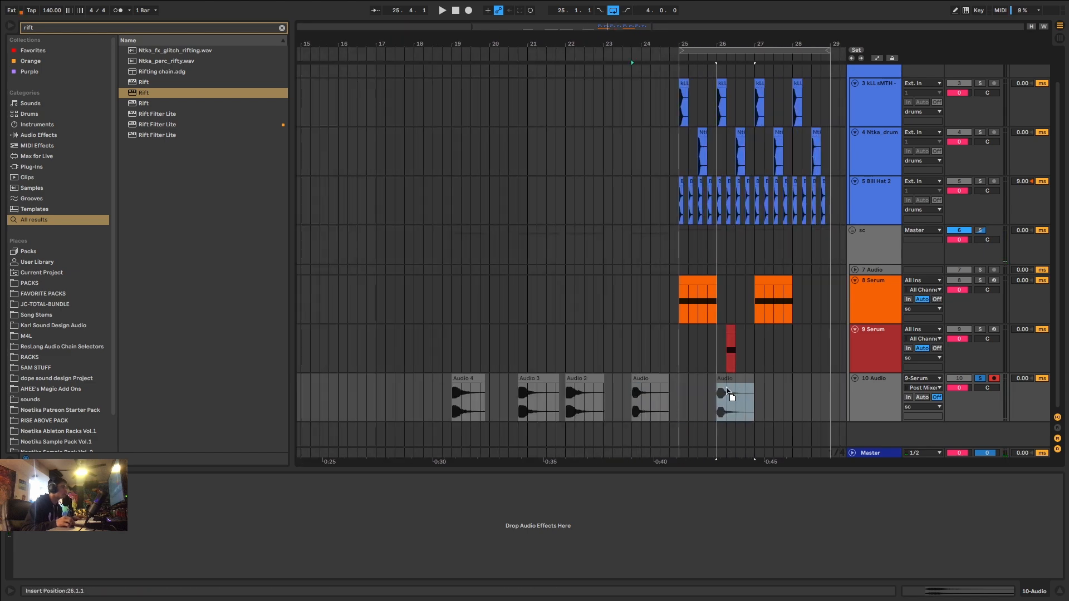
pyautogui.click(731, 330)
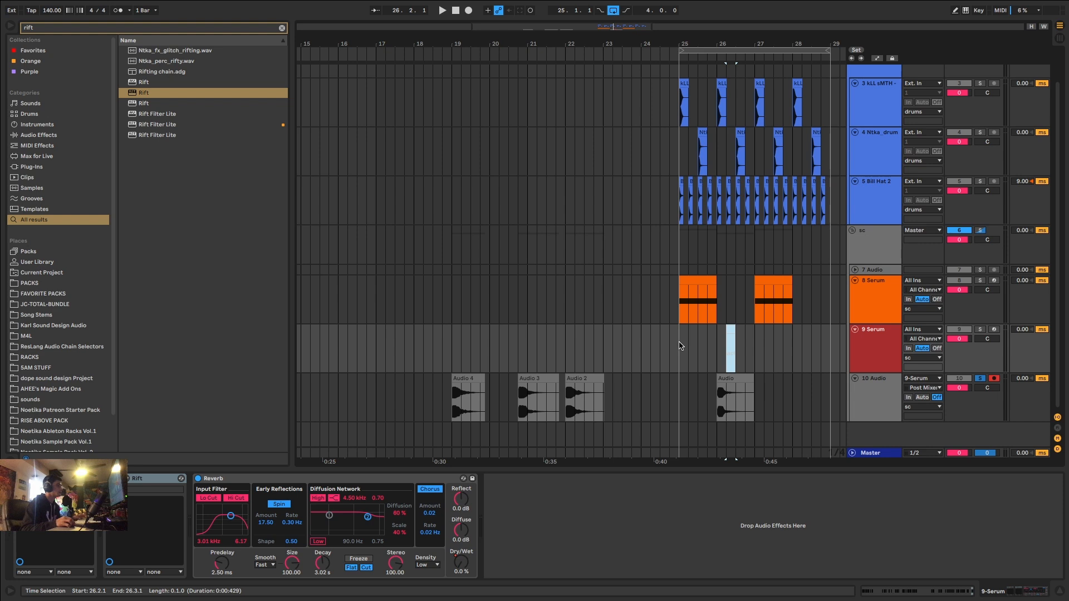
pyautogui.click(680, 346)
pyautogui.click(979, 378)
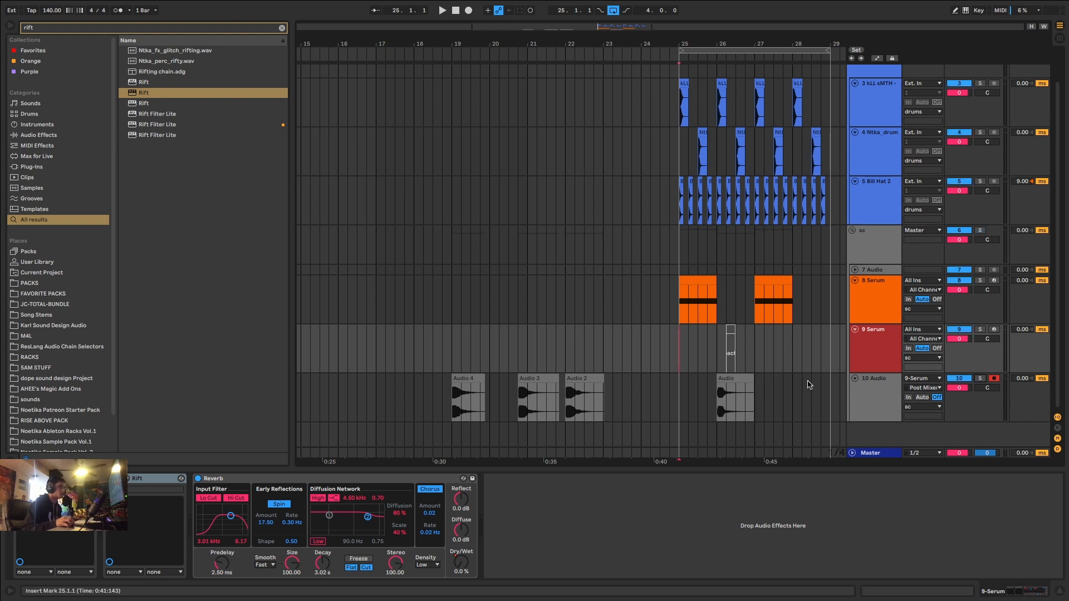
# Try the audio take at 26.3.3 and play the loop from bar 25 with drums and bass
pyautogui.scroll(4, 812, 384)
pyautogui.moveTo(652, 378); pyautogui.dragTo(704, 395)
pyautogui.click(530, 350)
pyautogui.scroll(1, 575, 347)
pyautogui.scroll(2, 576, 347)
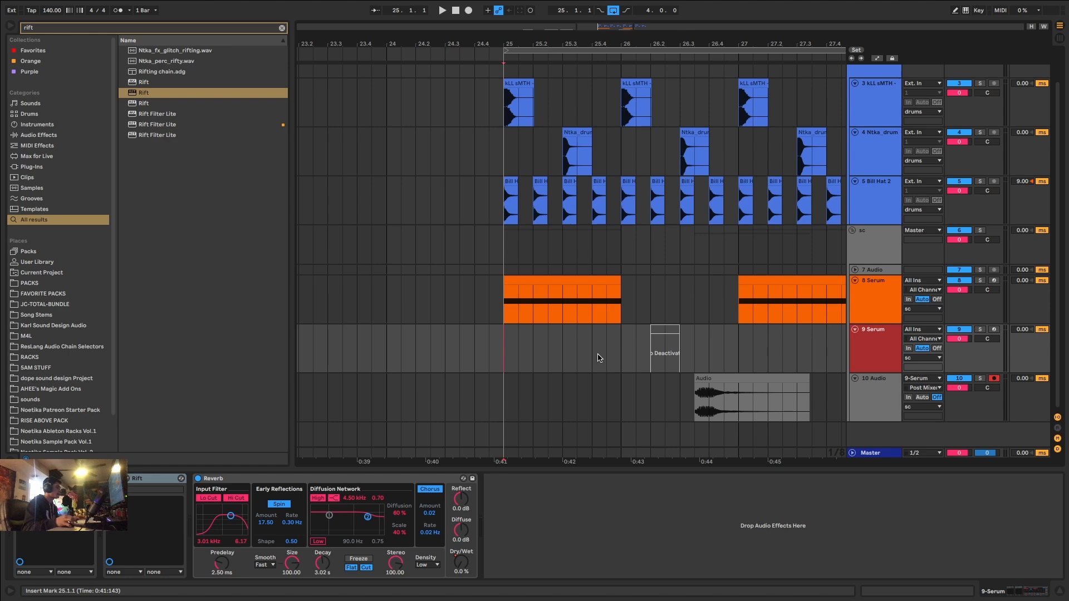
pyautogui.click(603, 285)
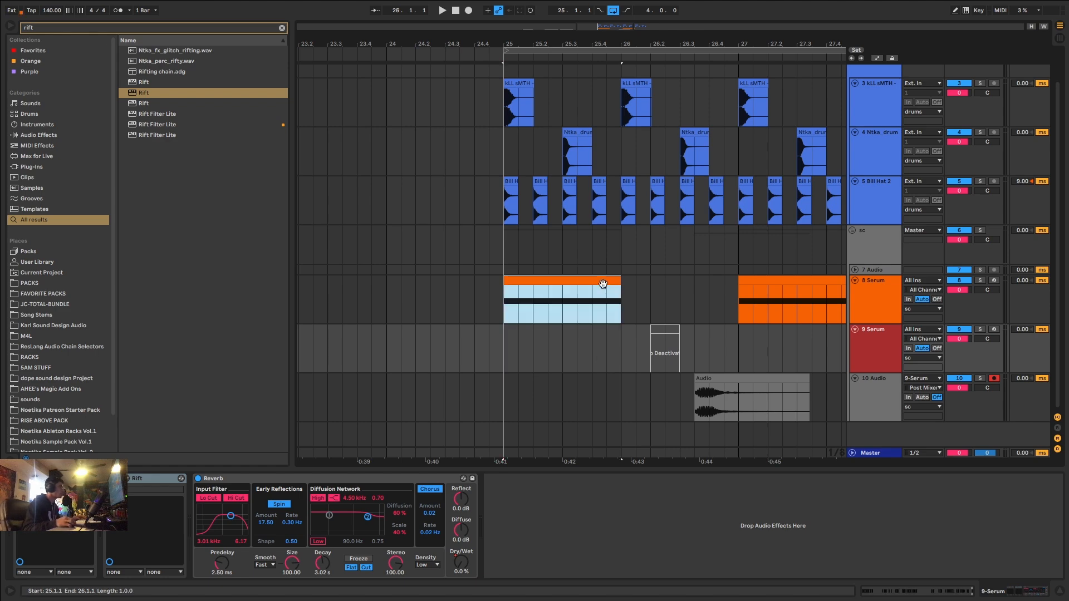
pyautogui.press('space')
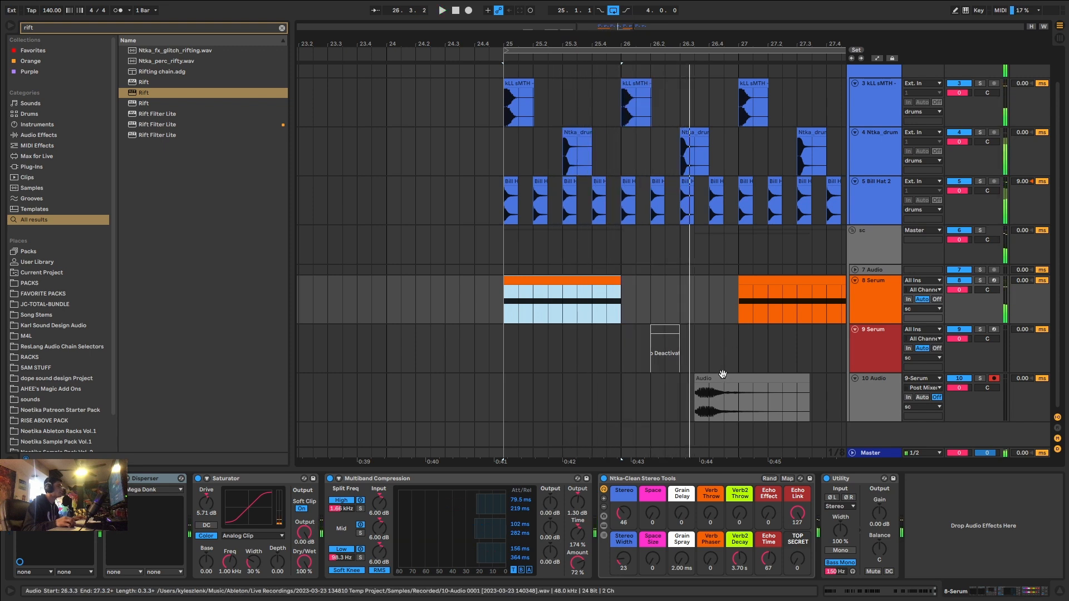
# Move the audio take to 26.2.1, replay from bar 25 and trim its end to just before bar 27
pyautogui.press('space')
pyautogui.moveTo(723, 379); pyautogui.dragTo(679, 383)
pyautogui.press('space')
pyautogui.click(504, 349)
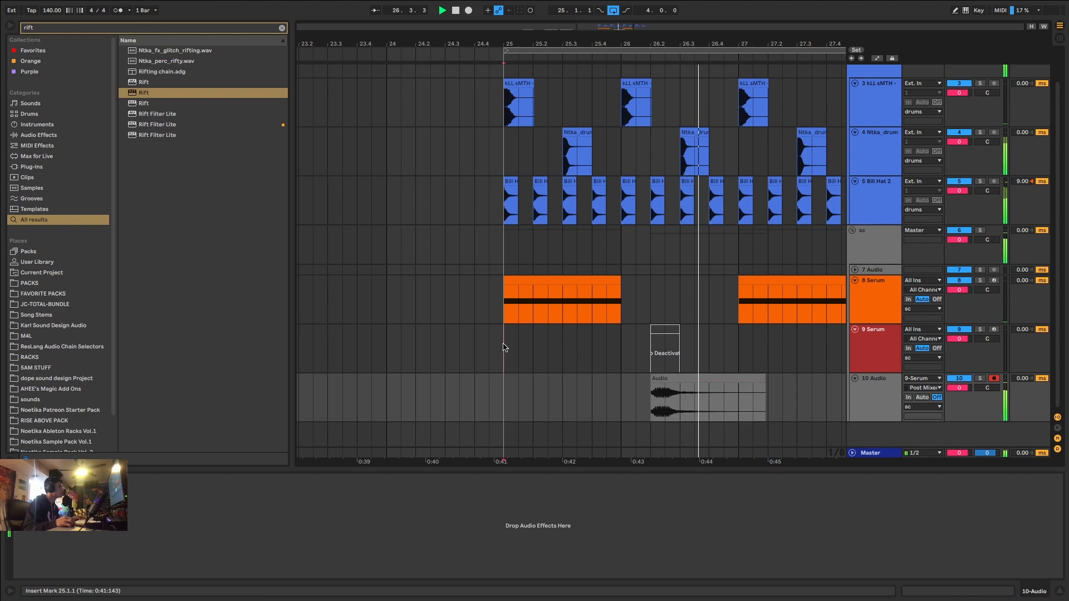
pyautogui.moveTo(765, 379); pyautogui.dragTo(739, 379)
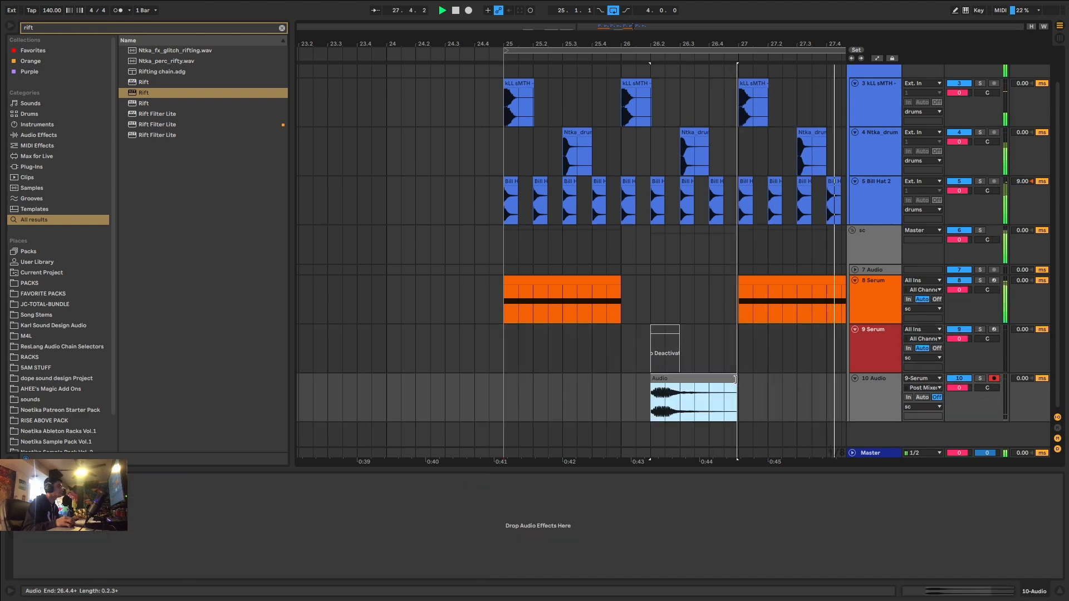
# Place a copy of the Audio 2 take at 28.2.1 so it ends at bar 29
pyautogui.scroll(-5, 739, 379)
pyautogui.moveTo(585, 382); pyautogui.dragTo(813, 380)
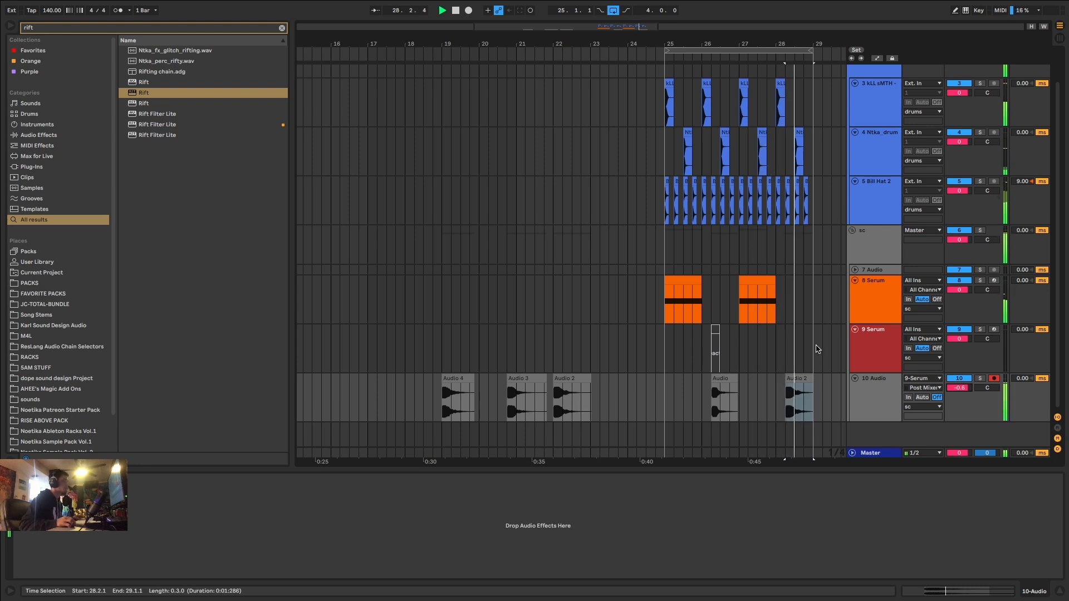
# Open the first Serum from its bar 25 clip and review its oscillator and effects settings
pyautogui.click(693, 321)
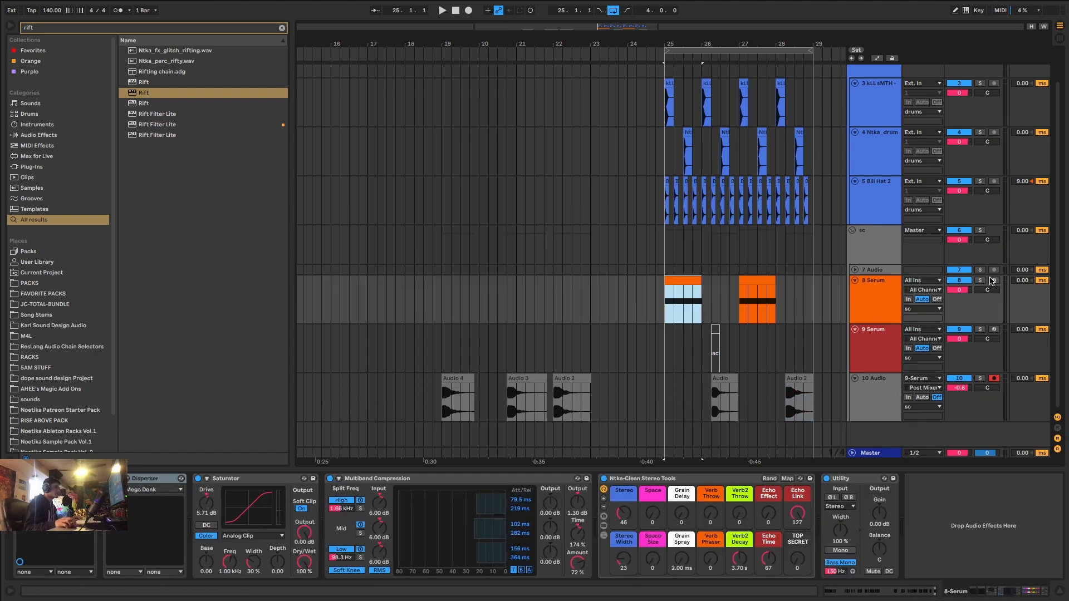
pyautogui.scroll(5, 773, 290)
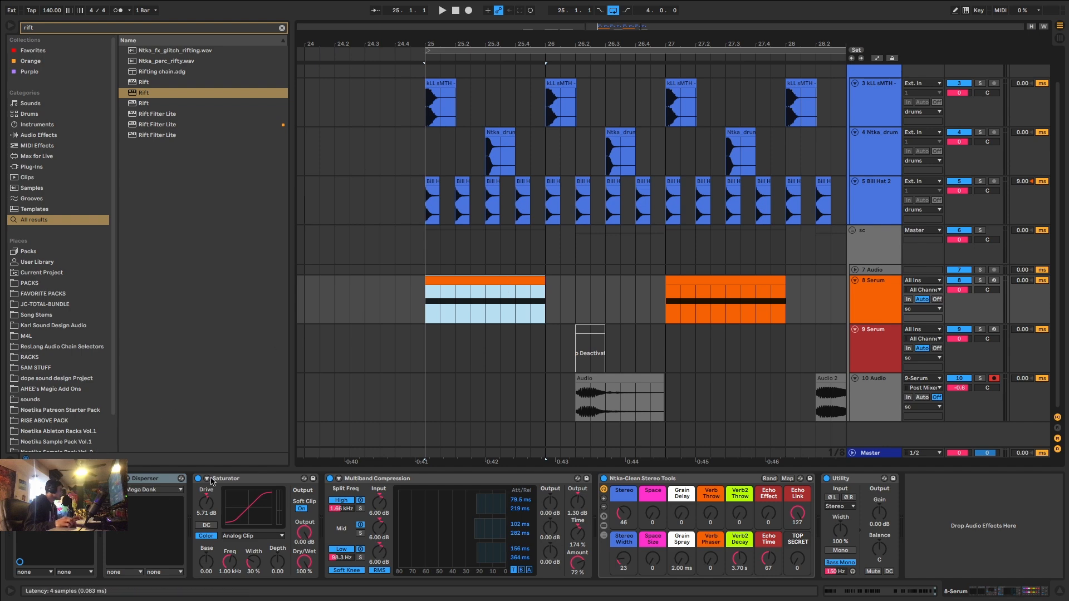
pyautogui.click(37, 479)
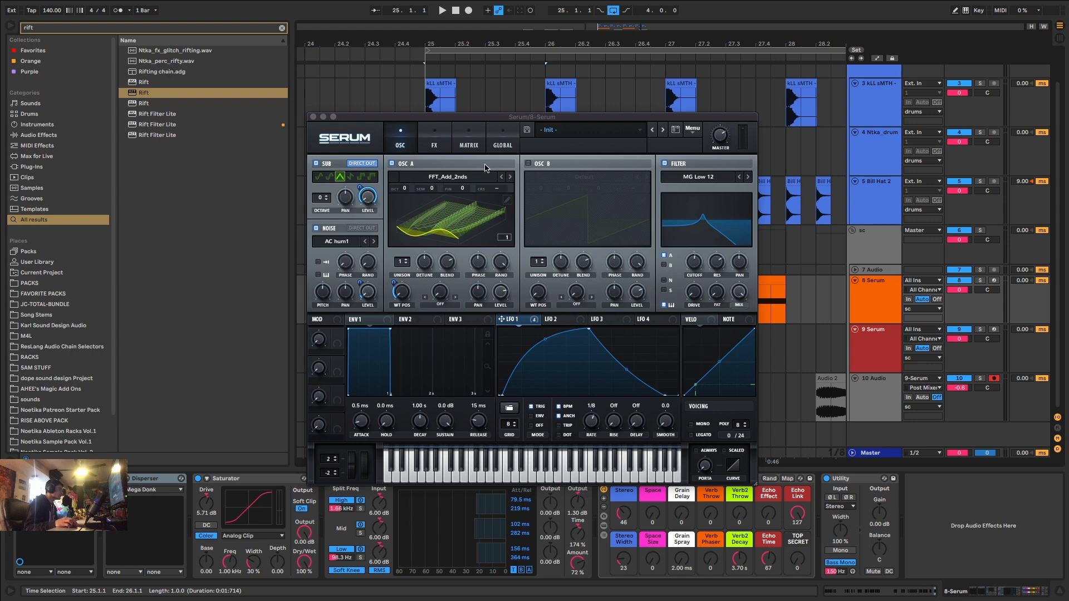
pyautogui.click(435, 145)
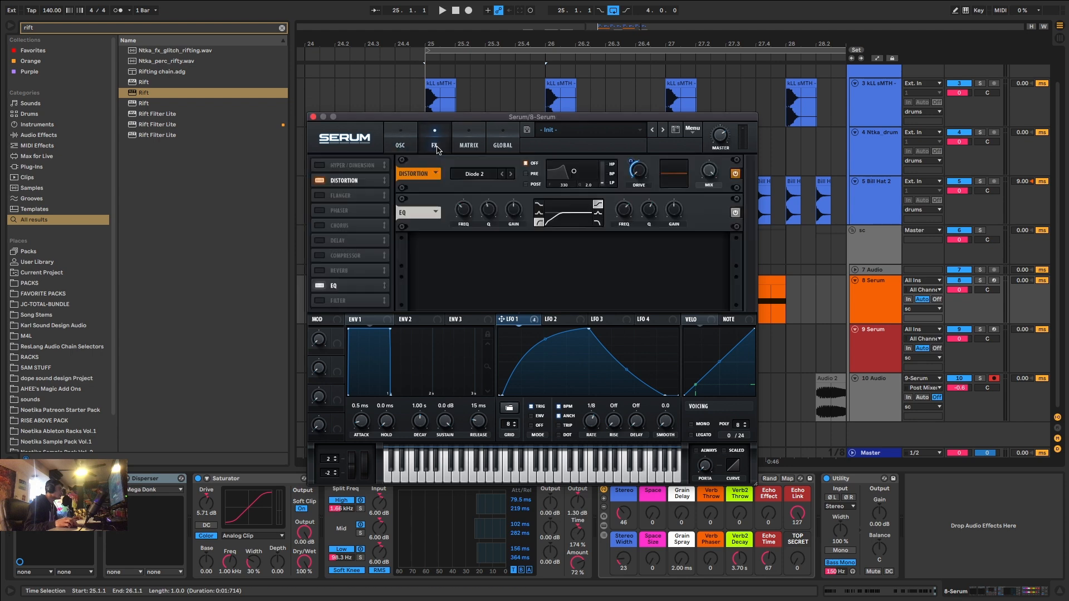
pyautogui.click(313, 117)
pyautogui.scroll(-3, 501, 254)
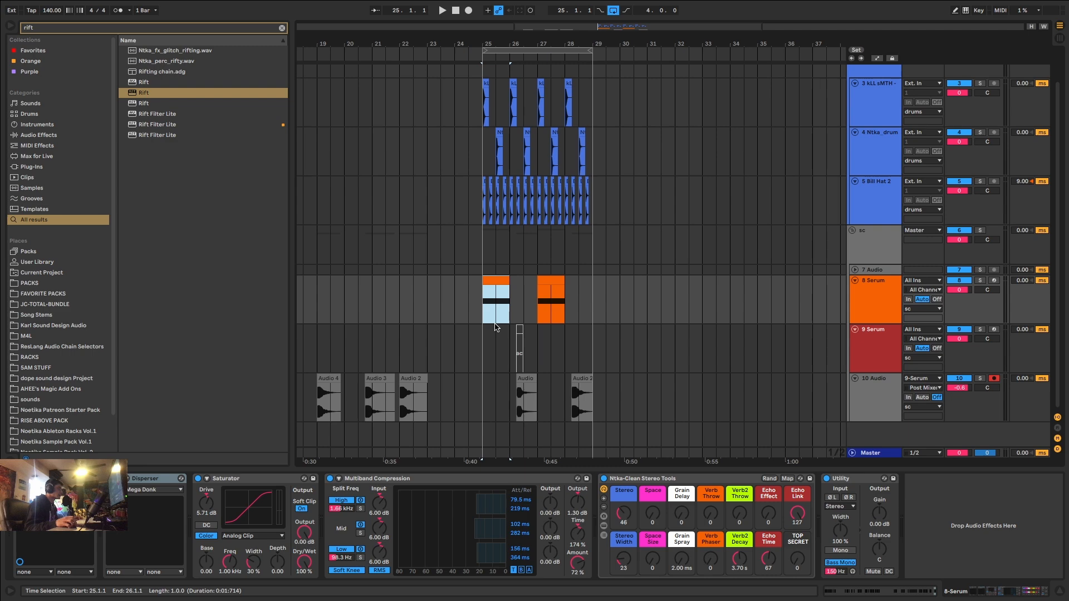
pyautogui.scroll(3, 500, 284)
pyautogui.click(576, 379)
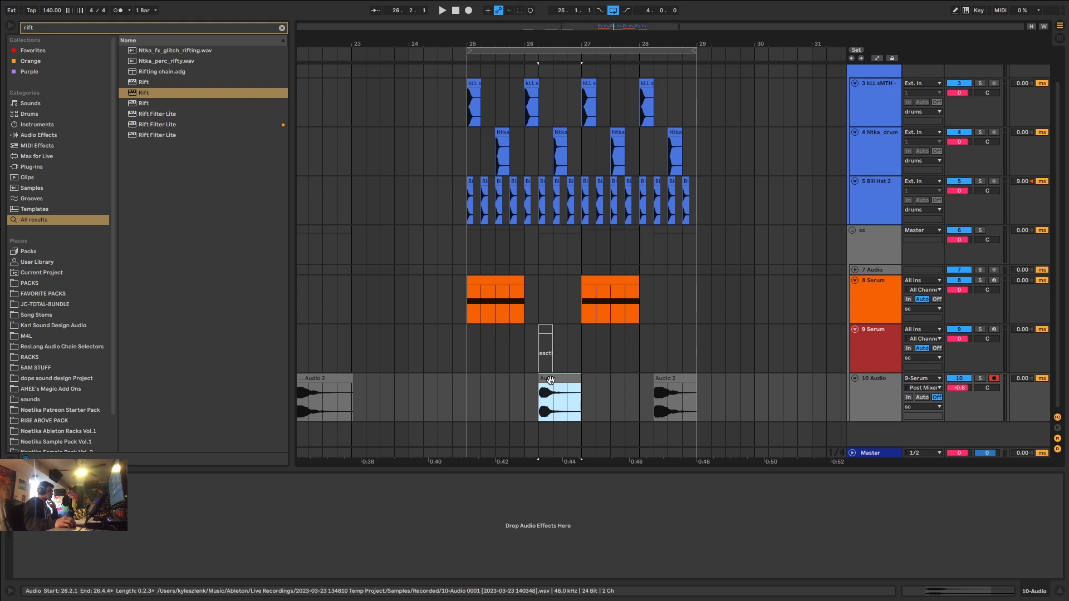
pyautogui.scroll(-3, 568, 306)
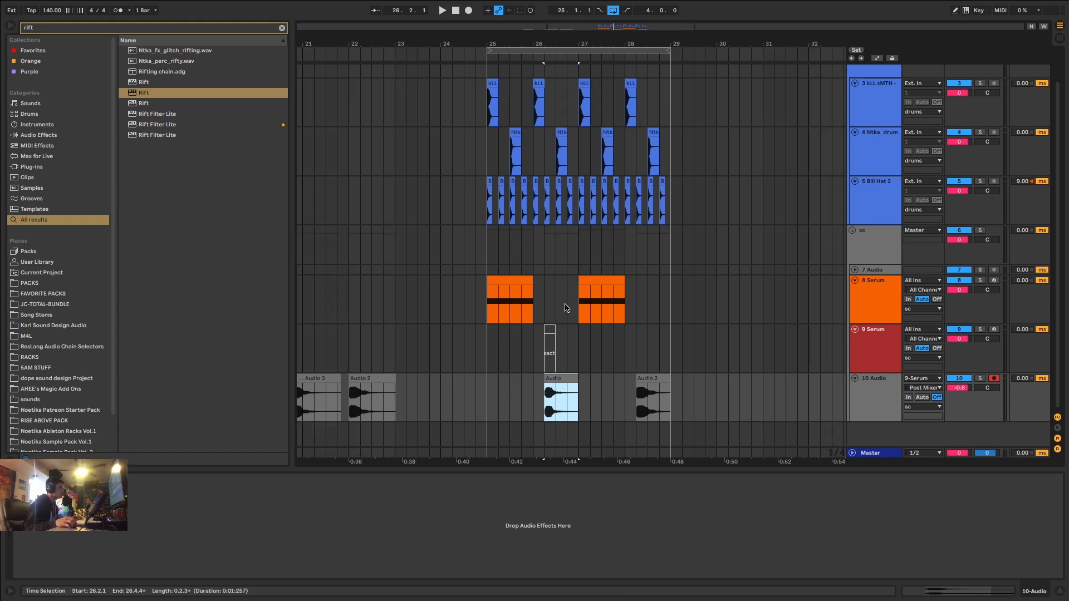
# Take Ableton Live out of full screen and switch to OBS
pyautogui.moveTo(360, 4)
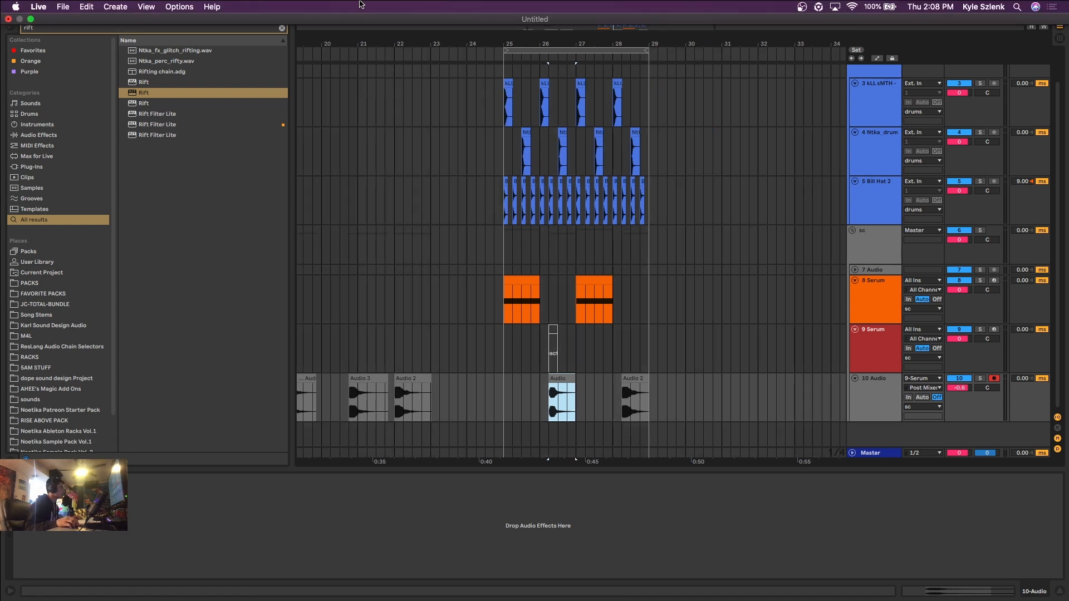
pyautogui.click(31, 20)
pyautogui.click(829, 565)
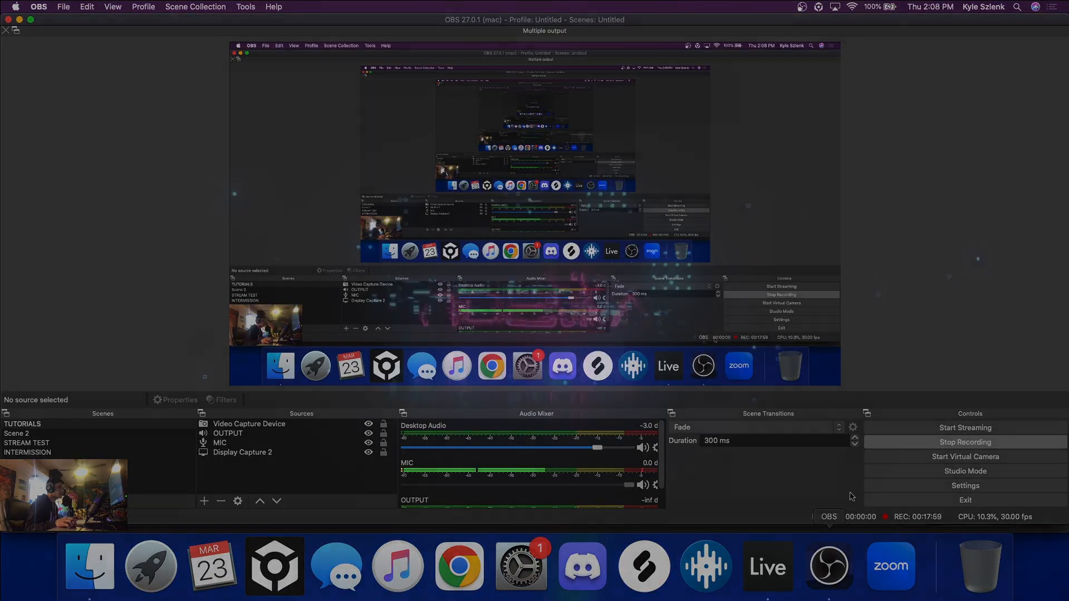